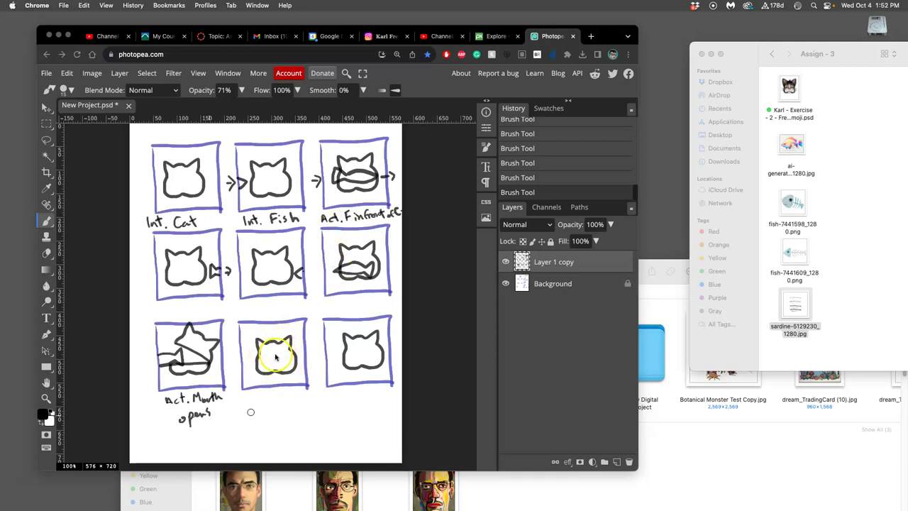
- Draw X eyes and radiating lines on the bottom-middle cat, and write 'change color to sickly Green' beneath it
left_click(277, 356)
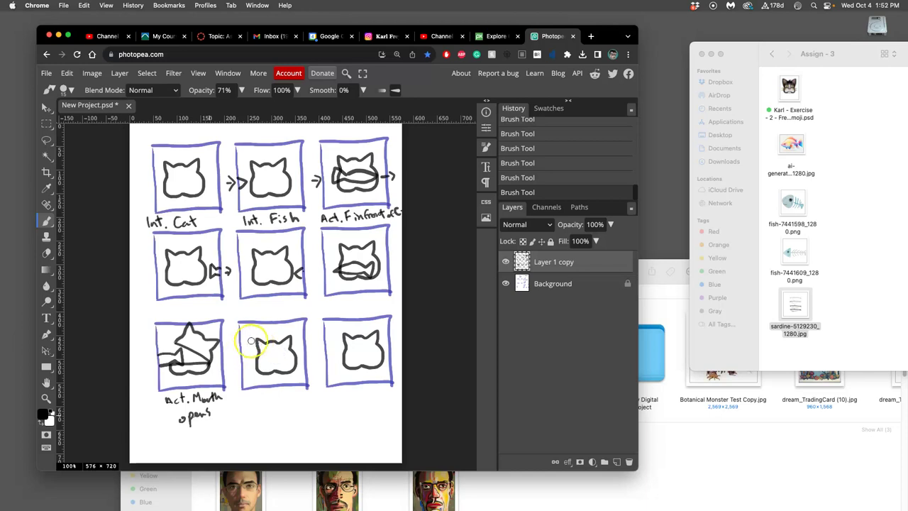
mouse_move(256, 331)
left_mouse_down()
mouse_move(294, 327)
mouse_move(297, 347)
mouse_move(256, 358)
left_mouse_up()
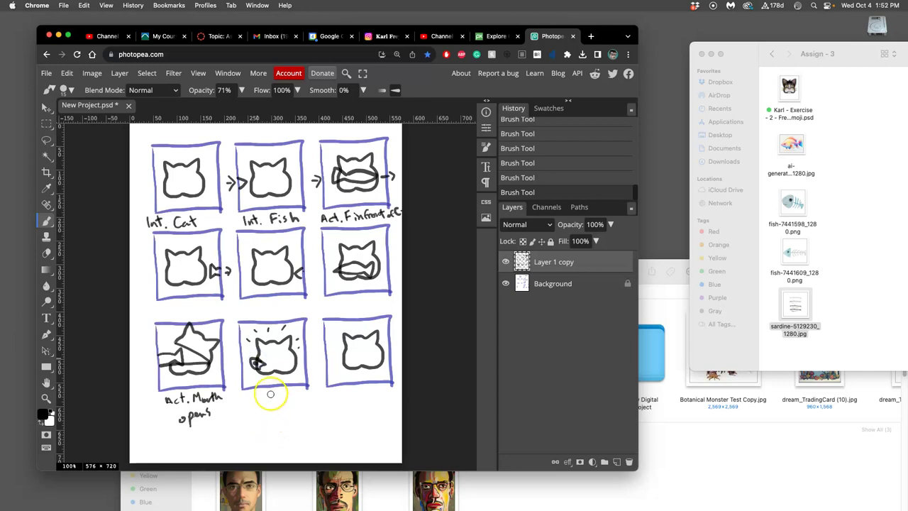
left_click_drag(262, 360, 253, 364)
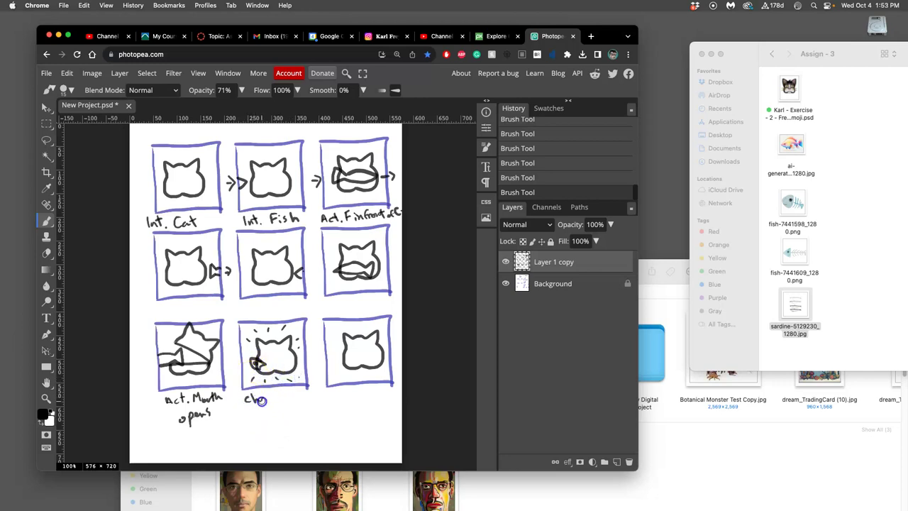
mouse_move(285, 398)
left_mouse_down()
mouse_move(260, 415)
mouse_move(290, 409)
left_mouse_up()
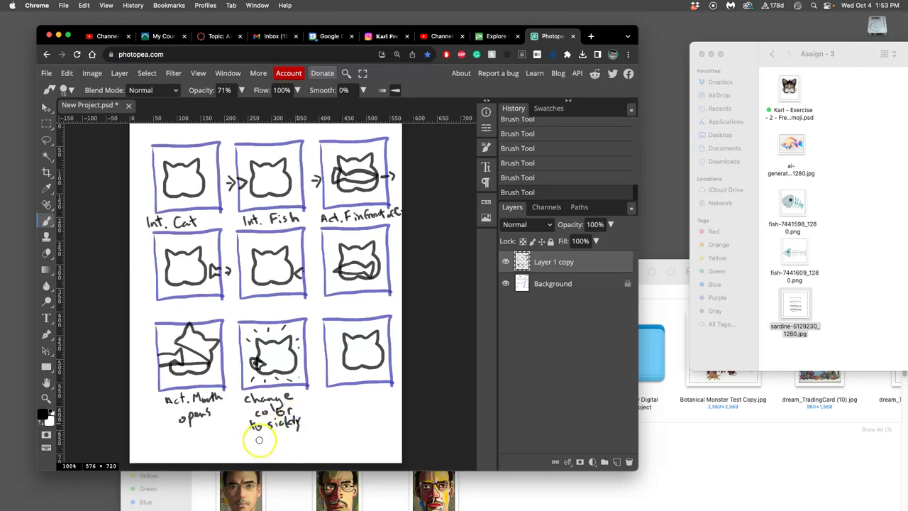
left_click_drag(261, 438, 263, 444)
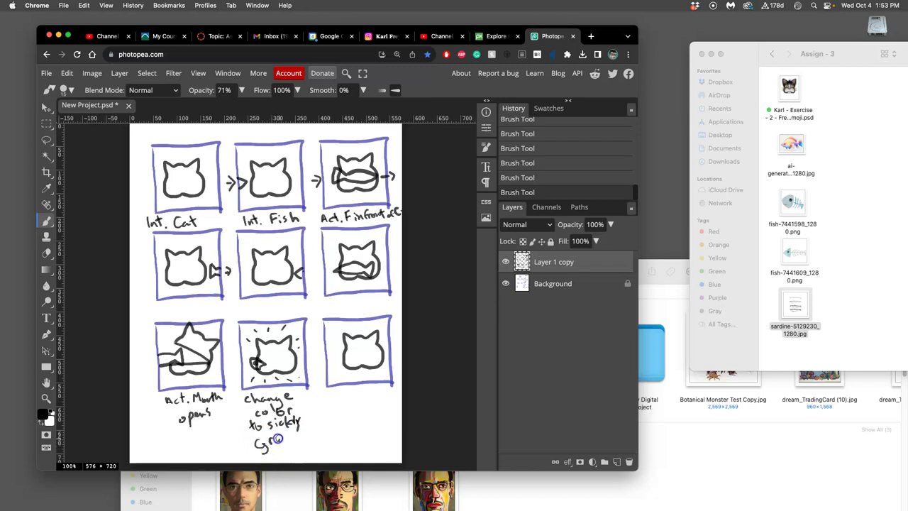
- Scribble strokes over the bottom-right cat
mouse_move(348, 356)
left_mouse_down()
mouse_move(378, 363)
mouse_move(342, 364)
mouse_move(339, 355)
mouse_move(325, 364)
mouse_move(328, 380)
mouse_move(381, 402)
mouse_move(403, 380)
mouse_move(394, 341)
mouse_move(385, 362)
mouse_move(340, 373)
mouse_move(330, 347)
mouse_move(340, 334)
mouse_move(329, 333)
mouse_move(340, 332)
mouse_move(327, 351)
mouse_move(382, 372)
left_mouse_up()
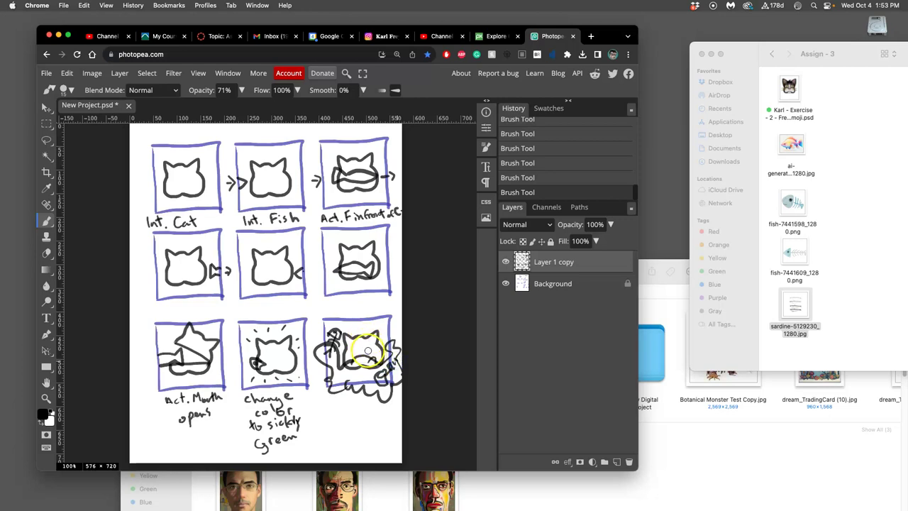
mouse_move(355, 353)
left_mouse_down()
mouse_move(366, 347)
mouse_move(355, 348)
left_mouse_up()
left_click_drag(272, 346, 283, 355)
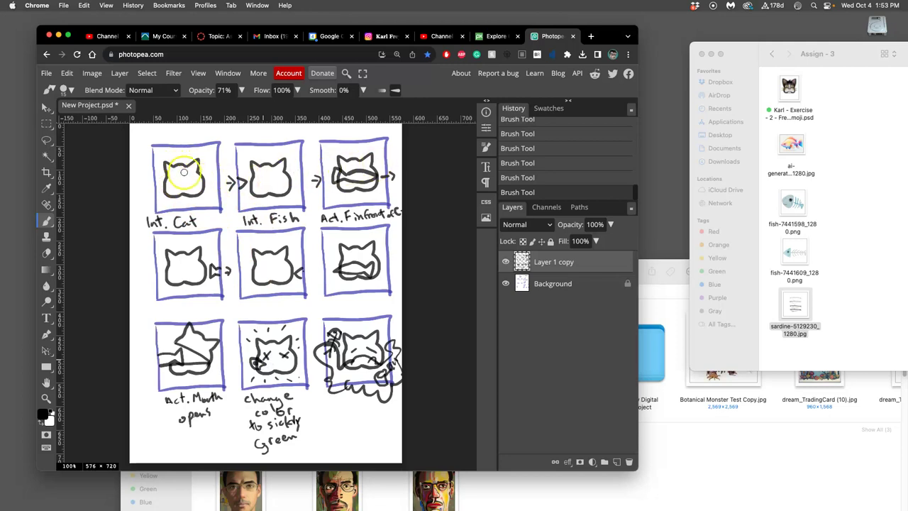
- Draw round eyes on the top-left and top-middle cats
left_click(175, 180)
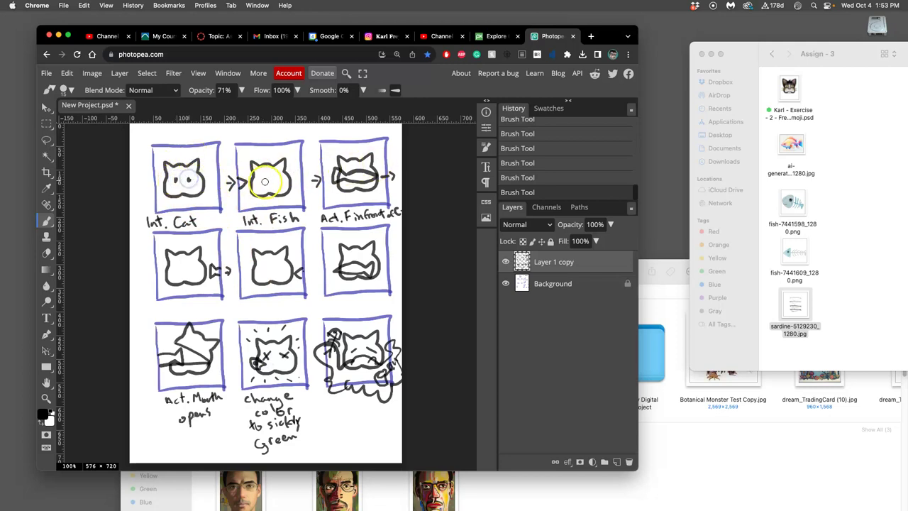
left_click(172, 177)
left_click(175, 173)
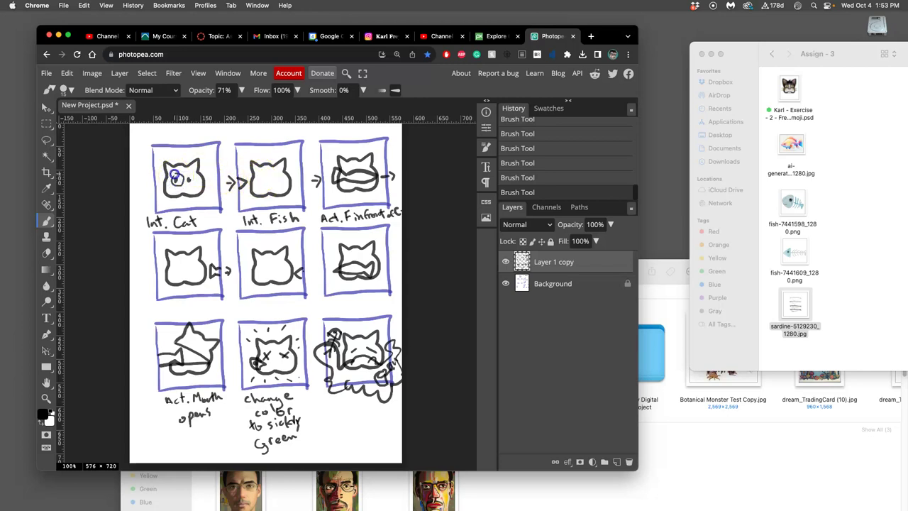
left_click(263, 176)
left_click(262, 179)
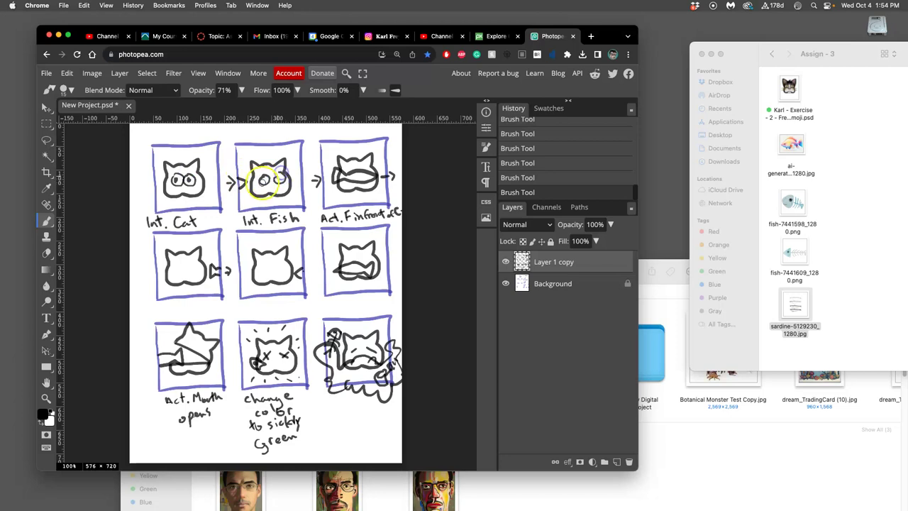
left_click(277, 181)
- Add eye loops to the left, middle and right cats in row two
left_click(173, 269)
left_click(180, 259)
left_click_drag(188, 271, 200, 267)
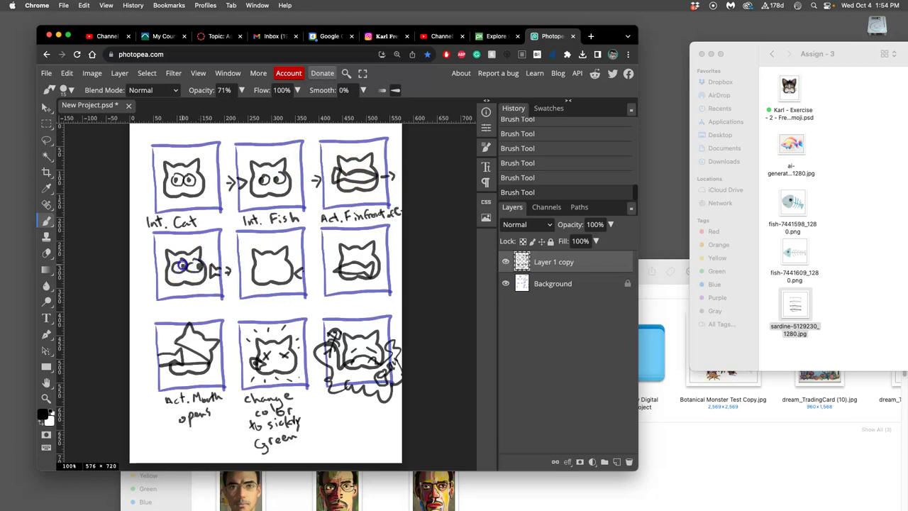
left_click(276, 260)
left_click_drag(258, 268, 265, 263)
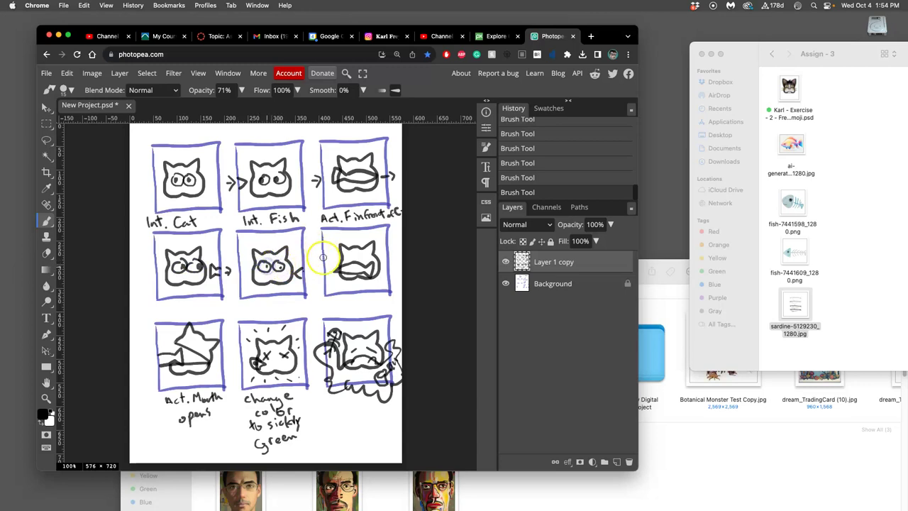
left_click(351, 257)
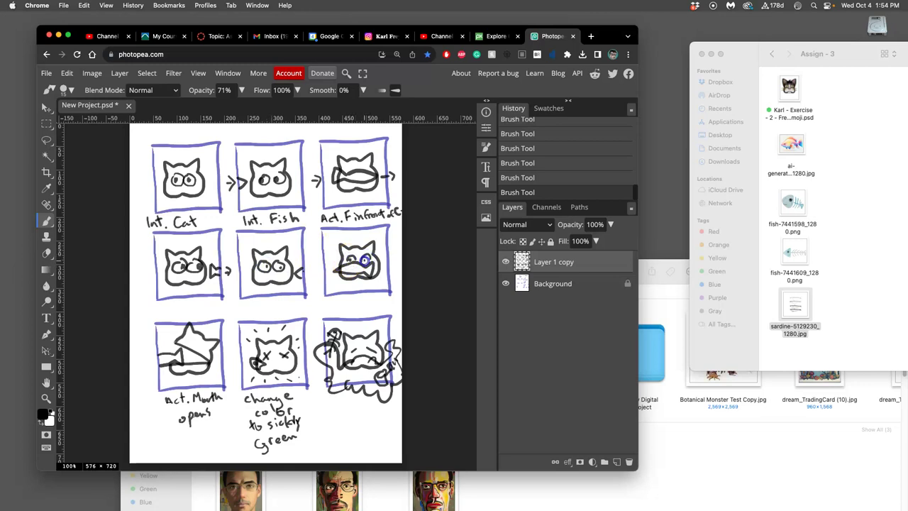
left_click(191, 336)
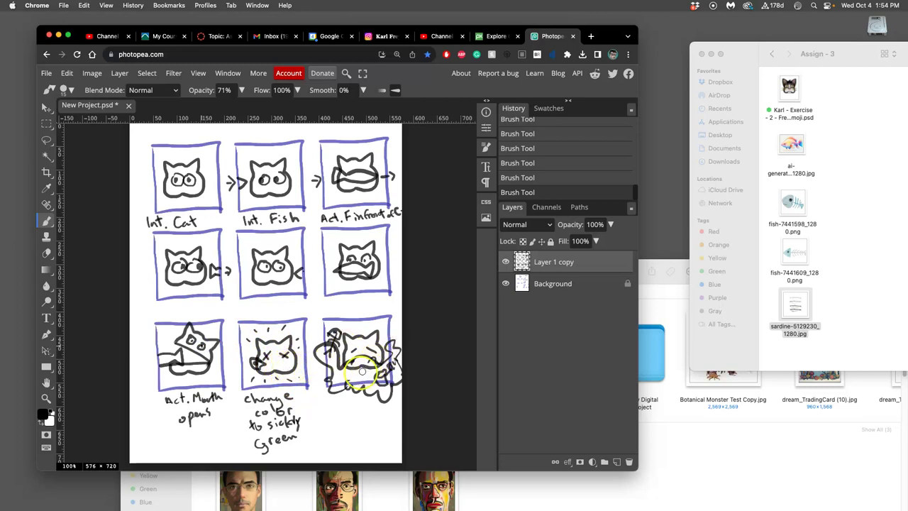
- Scribble vomit across the bottom-right cat's lower body and handwrite 'Vomit will fade' under the panel
left_click(339, 383)
left_click_drag(339, 383, 372, 371)
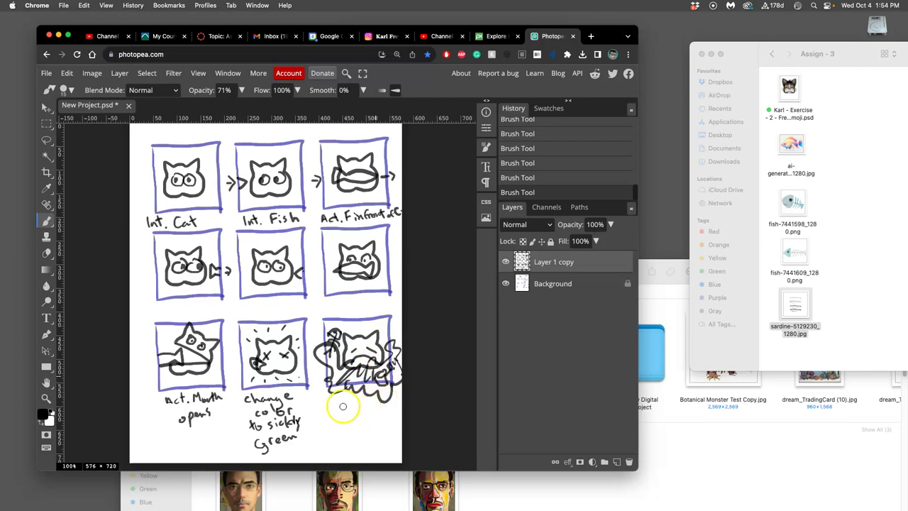
left_click_drag(353, 403, 360, 411)
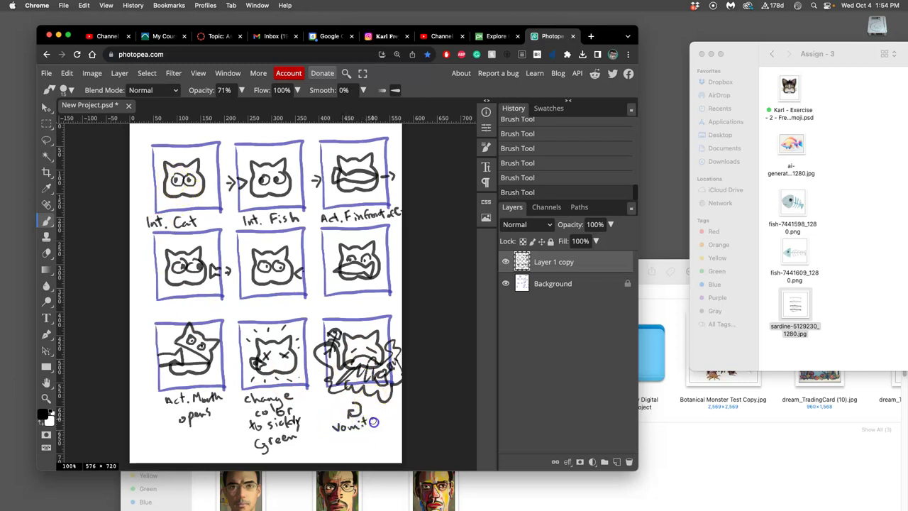
left_click_drag(383, 407, 390, 426)
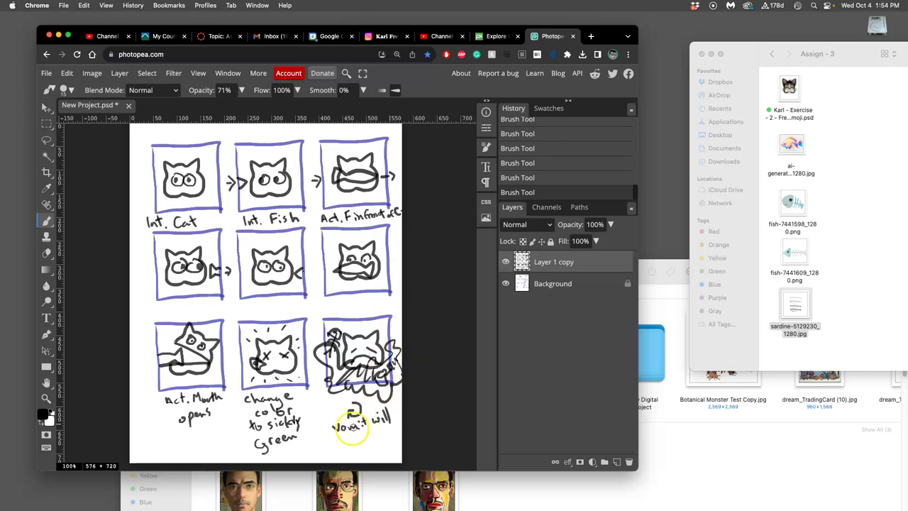
mouse_move(348, 433)
left_mouse_down()
mouse_move(347, 445)
mouse_move(382, 443)
left_mouse_up()
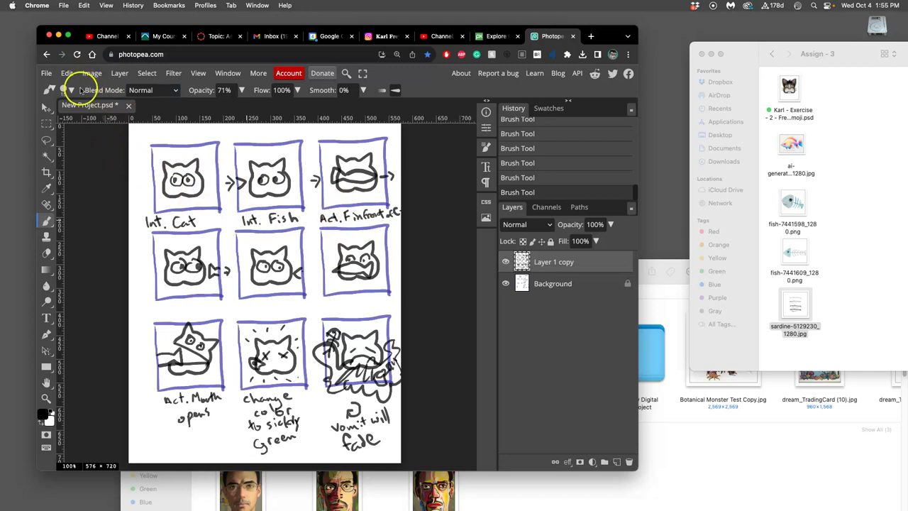
- Export the storyboard as New Project.jpg via File > Export as > JPG
left_click(47, 73)
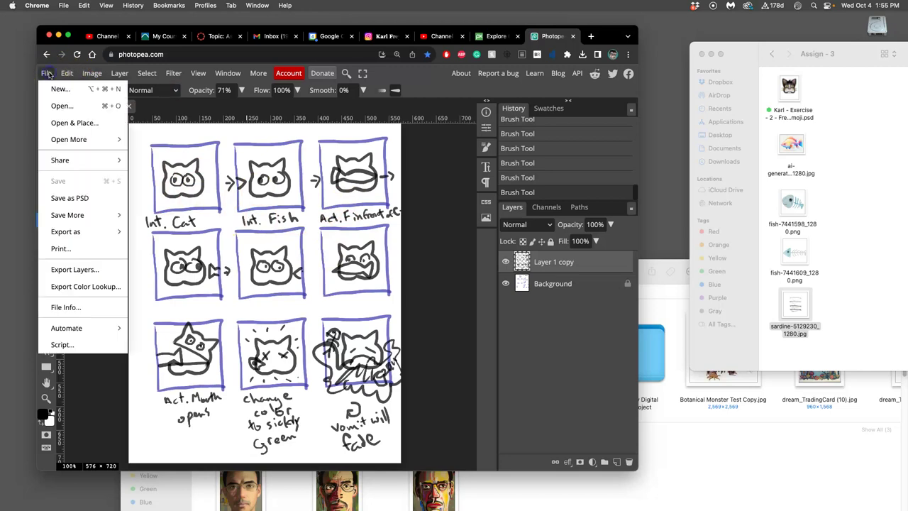
mouse_move(65, 232)
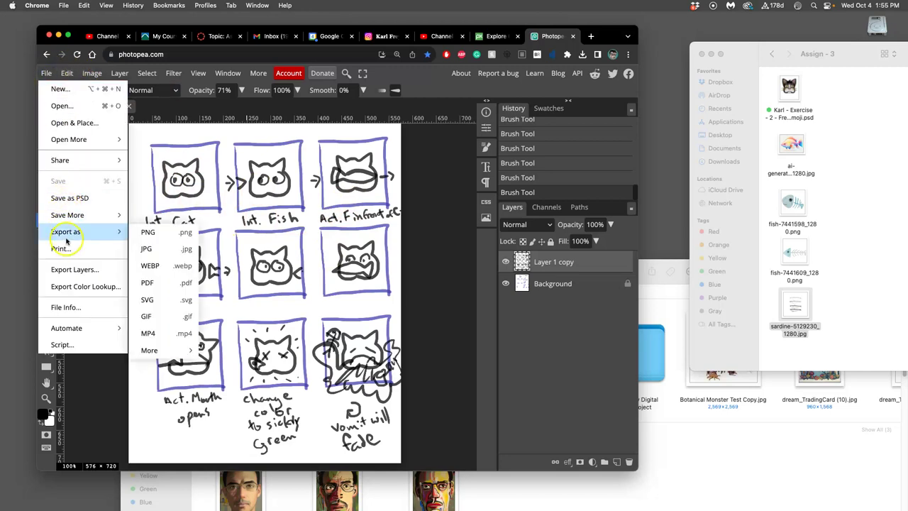
left_click(155, 247)
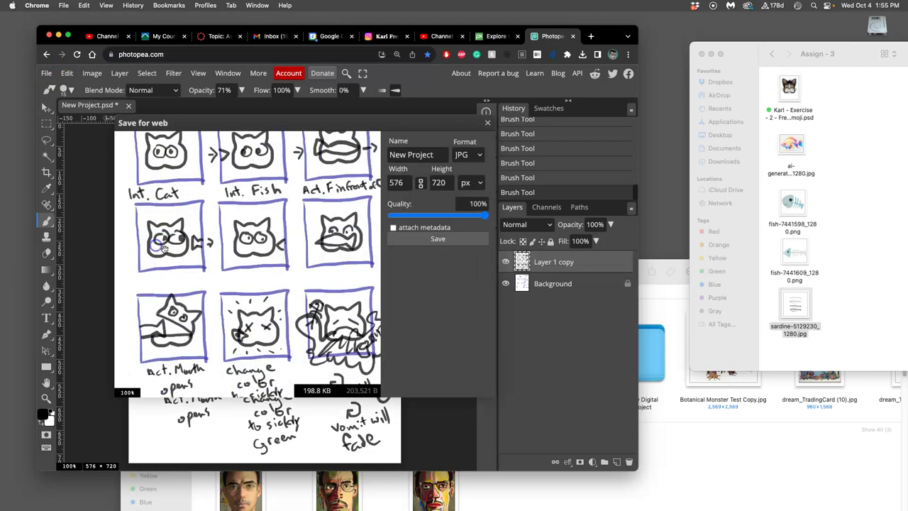
left_click(426, 239)
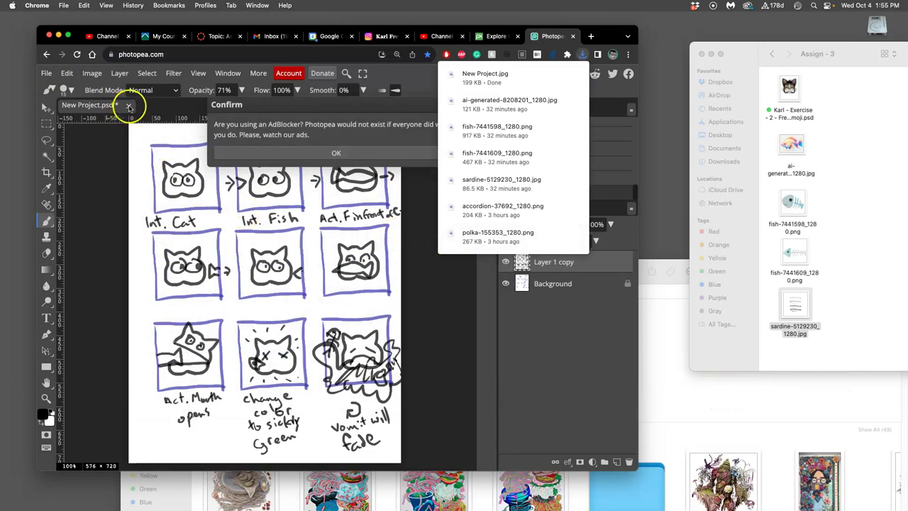
- Cancel closing the unsaved document and dismiss the ad-blocker notice
left_click(129, 106)
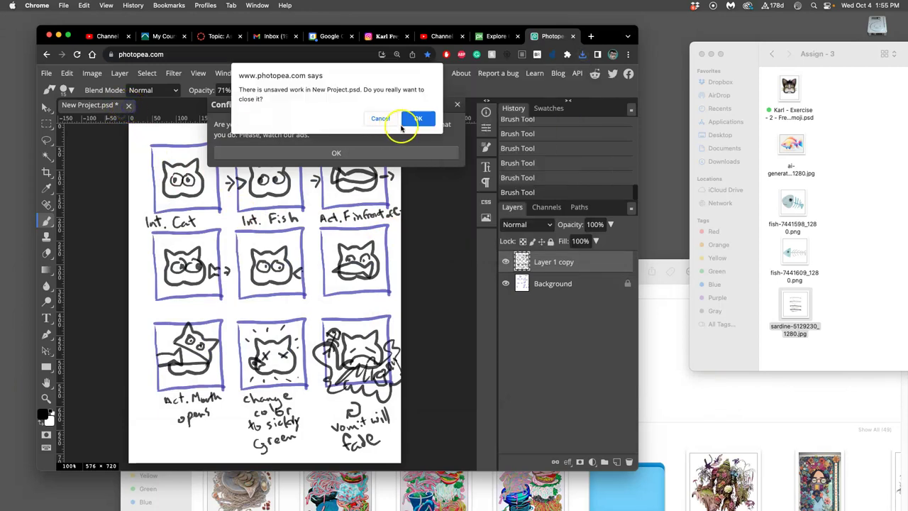
left_click(404, 119)
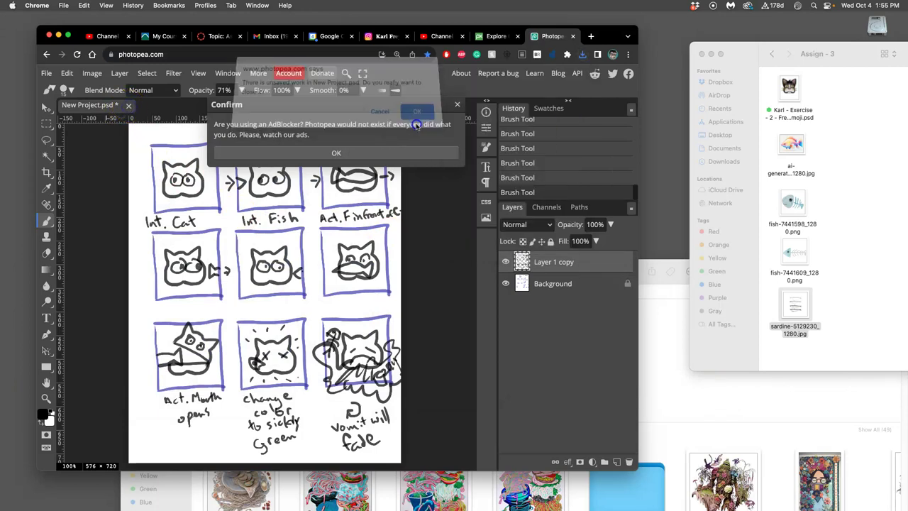
left_click(327, 152)
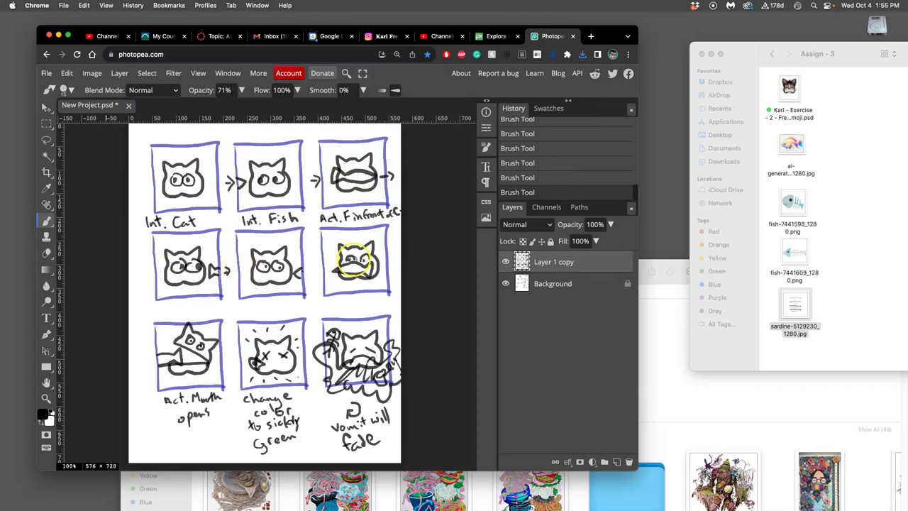
- Rename New Project.jpg in Downloads to the student's name plus 'Assign 3 Rough Storyboard S'
left_click(672, 378)
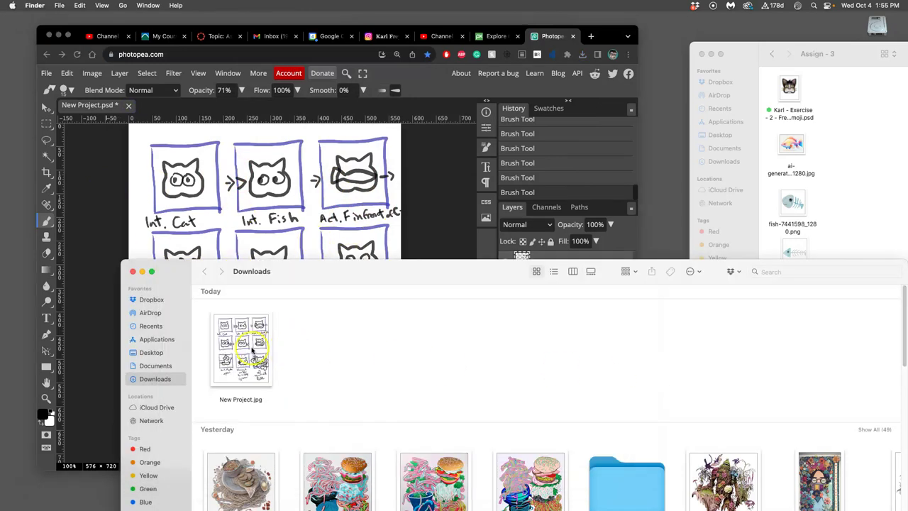
left_click(237, 401)
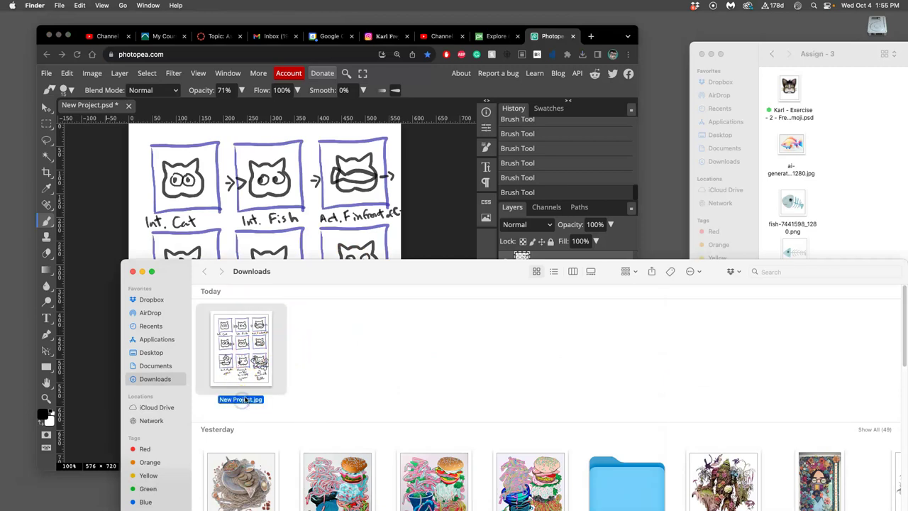
left_click(247, 398)
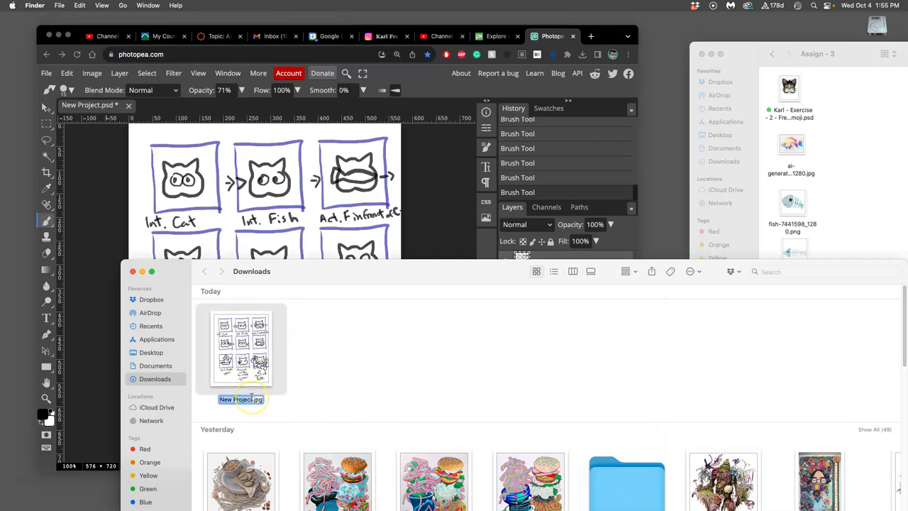
type("Karl Assign 3 Rough Storyb")
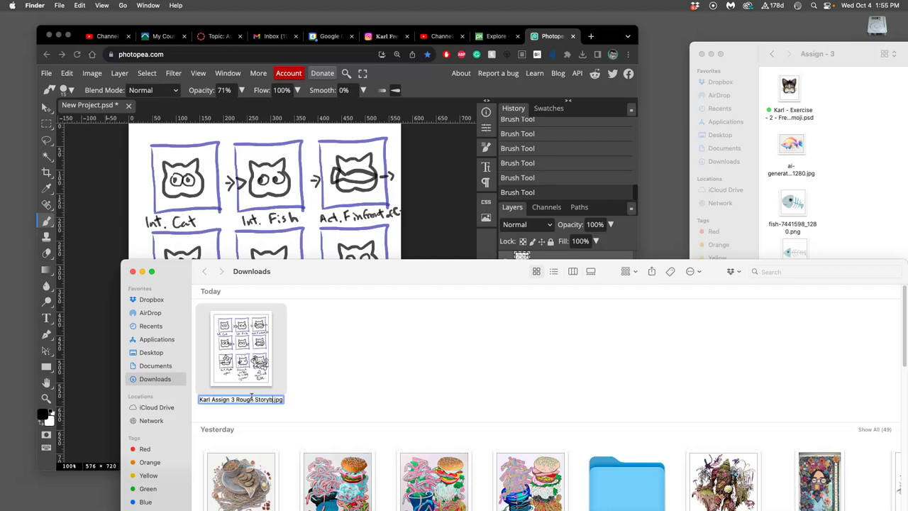
type("oard Sketch")
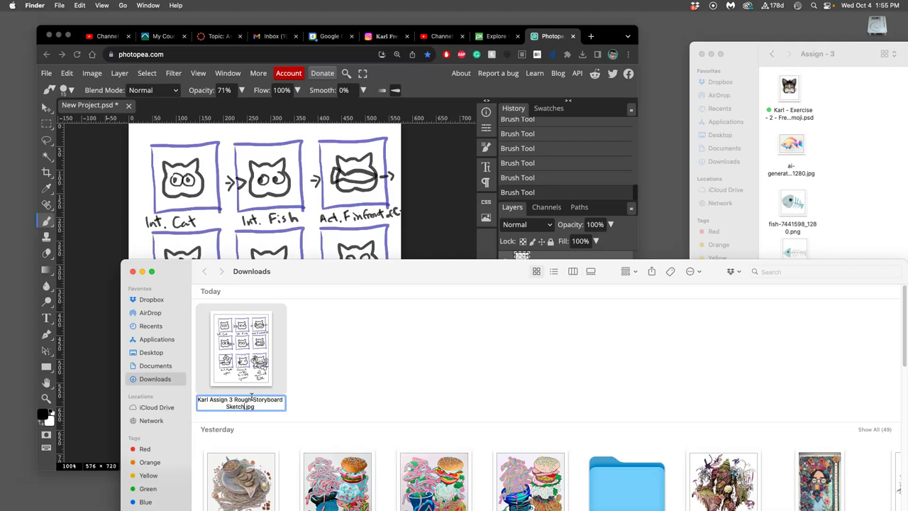
left_click(328, 383)
- Tag the sketch orange, move it into the Assign - 3 folder, and close Downloads
right_click(254, 360)
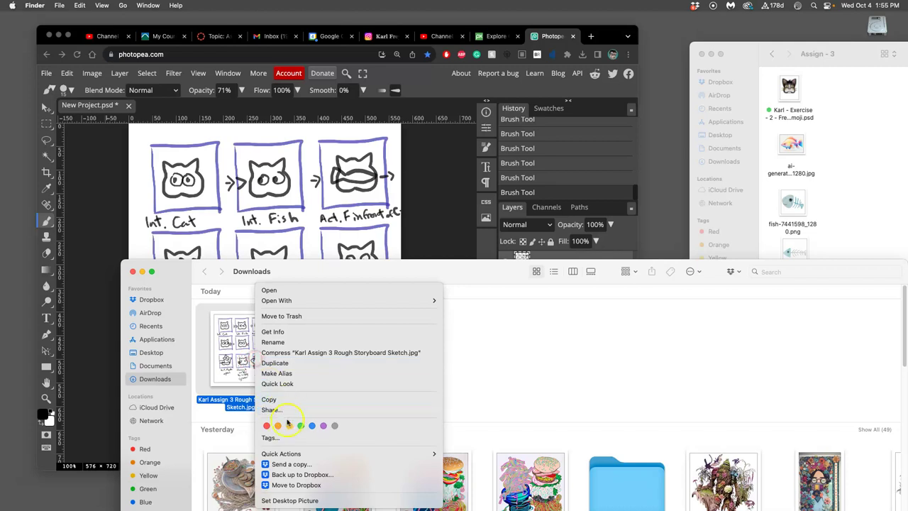
left_click(277, 425)
left_click_drag(252, 364, 851, 158)
left_click(787, 207)
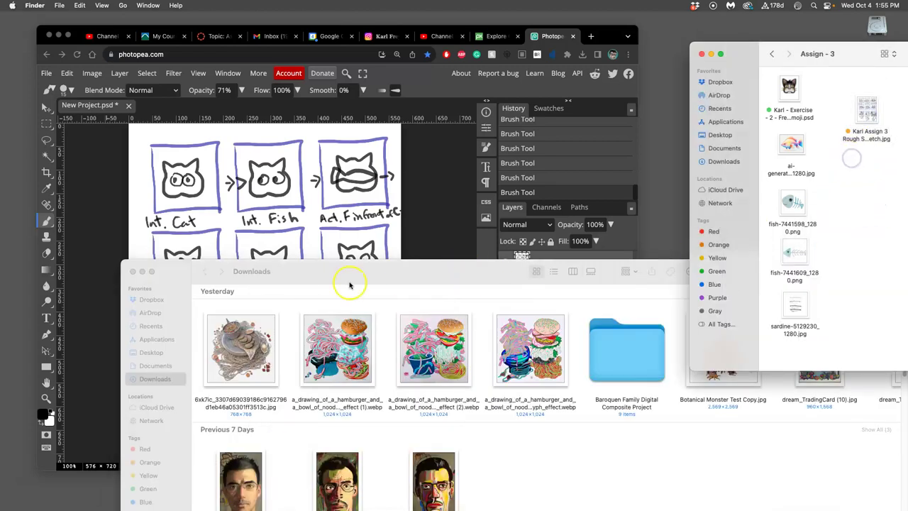
left_click(132, 271)
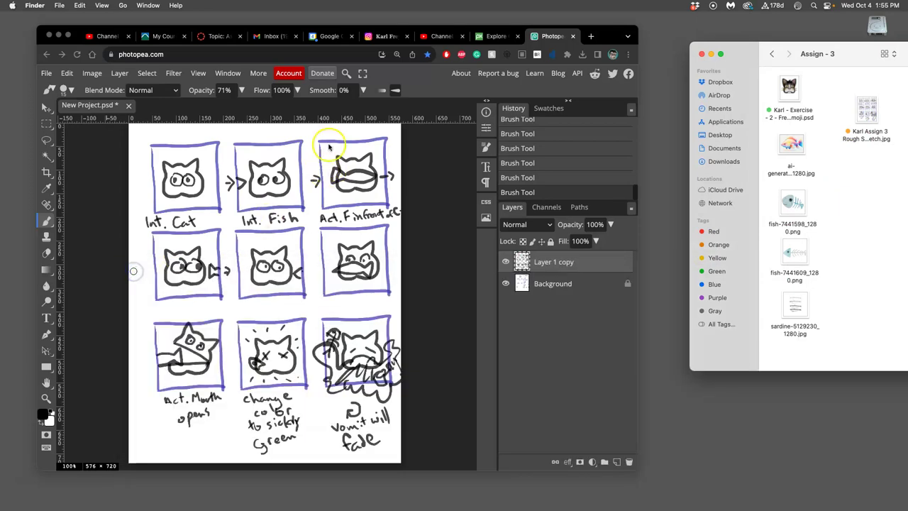
left_click(222, 37)
- Edit the instructor's example post, placing the cursor after the storyboard sketch heading
scroll(348, 292, "down", 10)
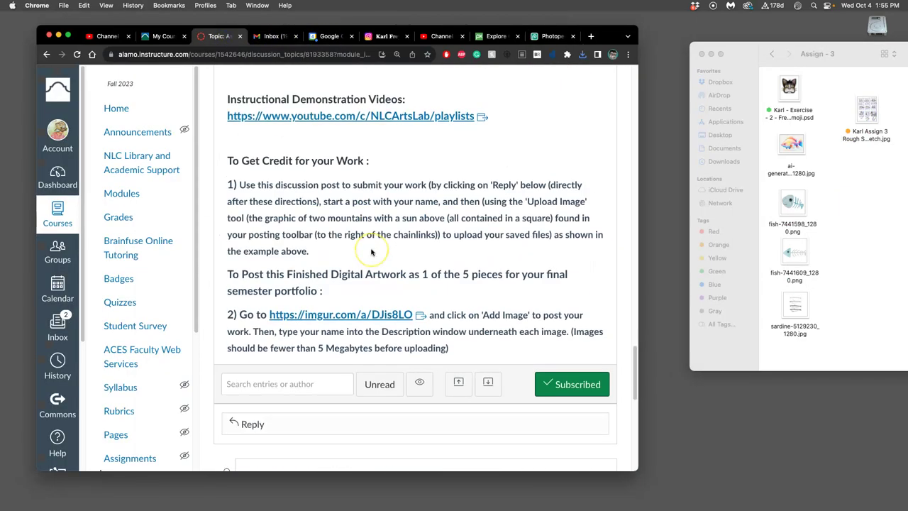
scroll(348, 292, "down", 3)
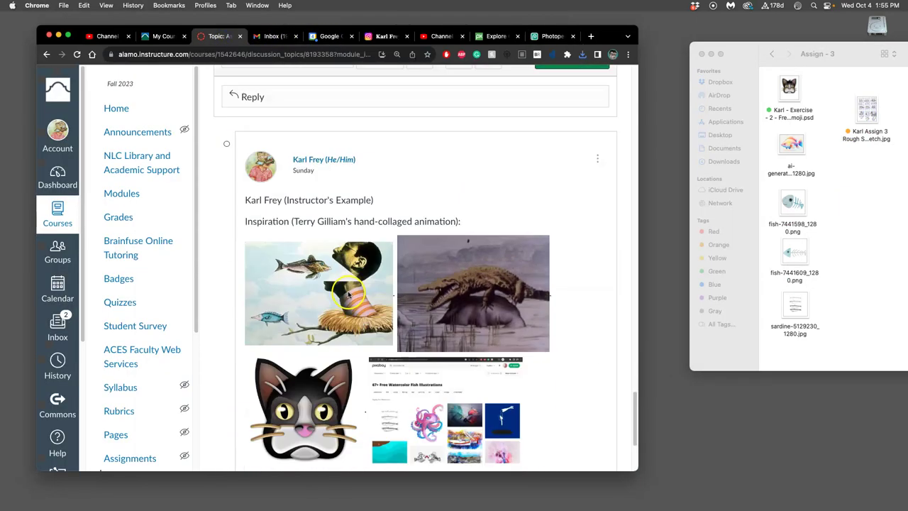
left_click(597, 159)
left_click(560, 214)
scroll(369, 255, "down", 5)
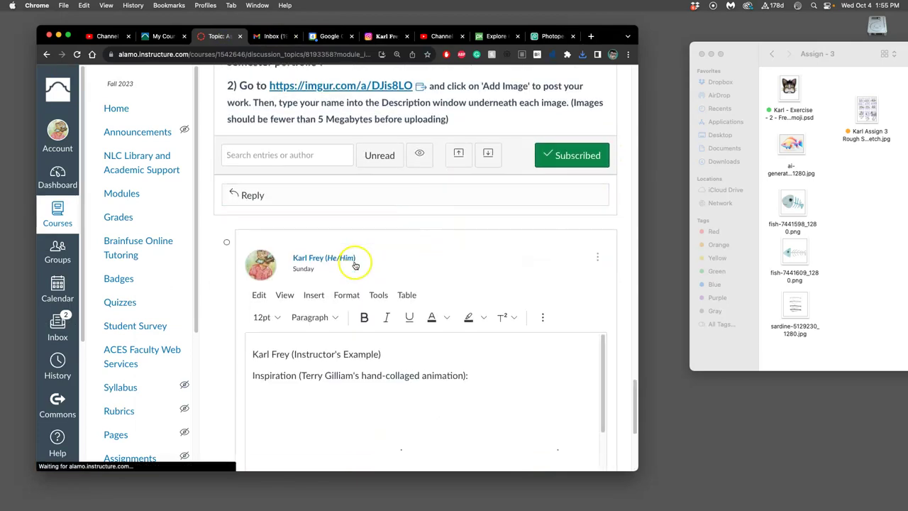
scroll(385, 257, "down", 4)
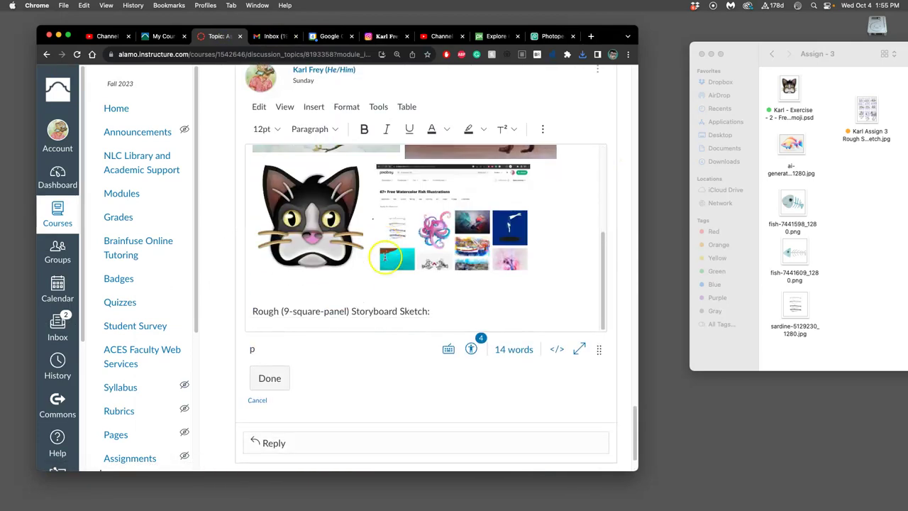
left_click(437, 311)
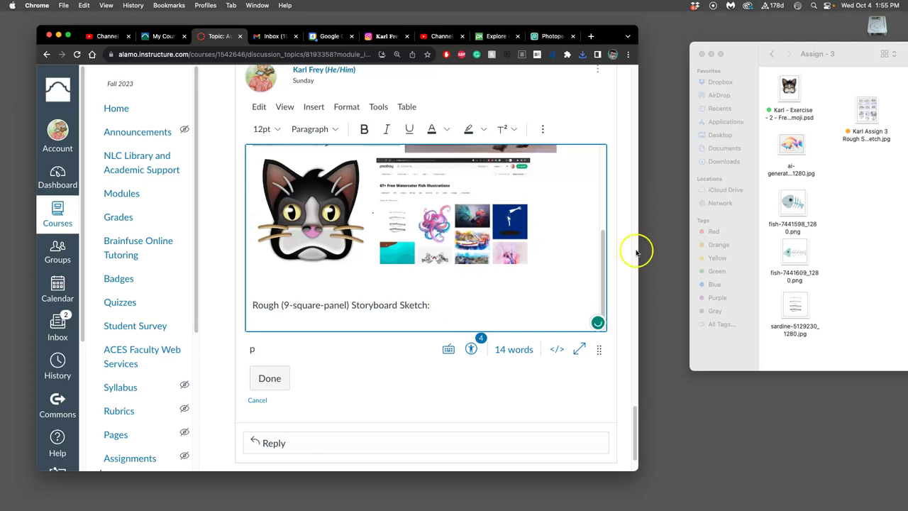
- Drop the rough storyboard JPG into the post, shrink it, and save the post
left_click(865, 112)
mouse_move(865, 112)
left_mouse_down()
mouse_move(324, 355)
mouse_move(296, 321)
left_mouse_up()
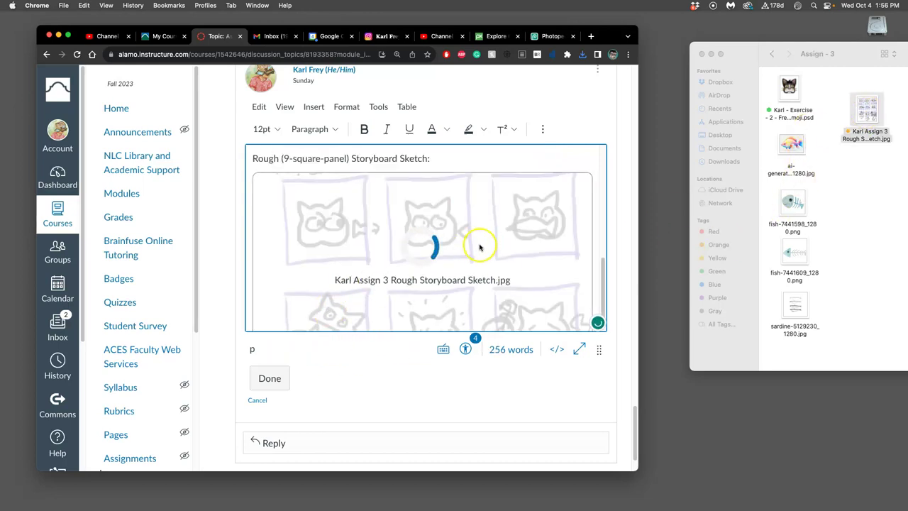
left_click(506, 224)
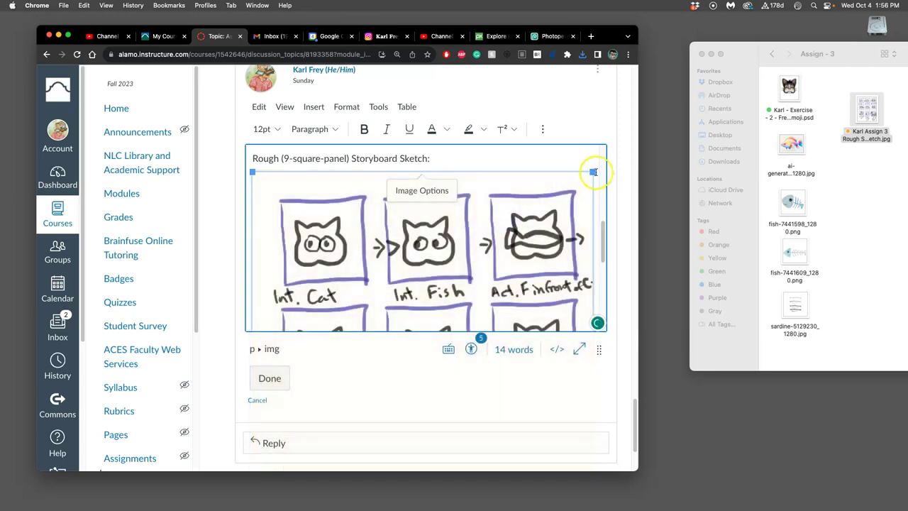
left_click_drag(592, 172, 473, 189)
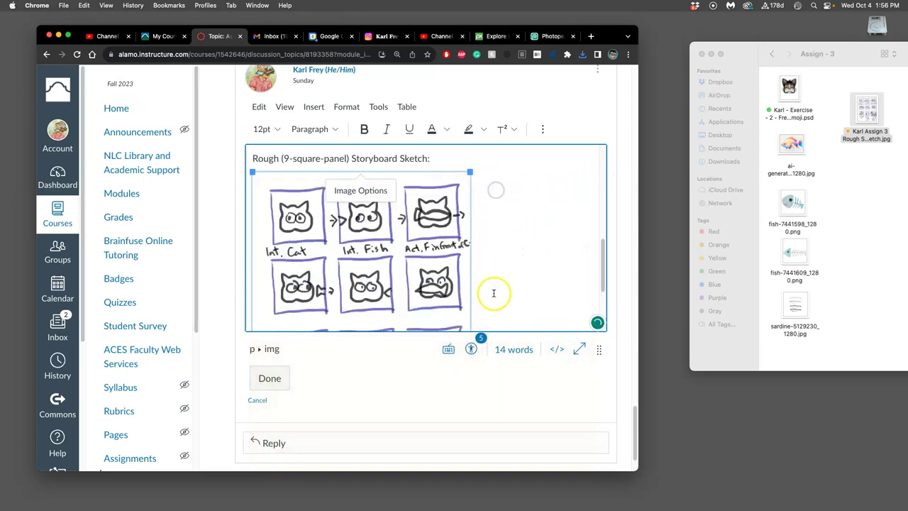
left_click(280, 378)
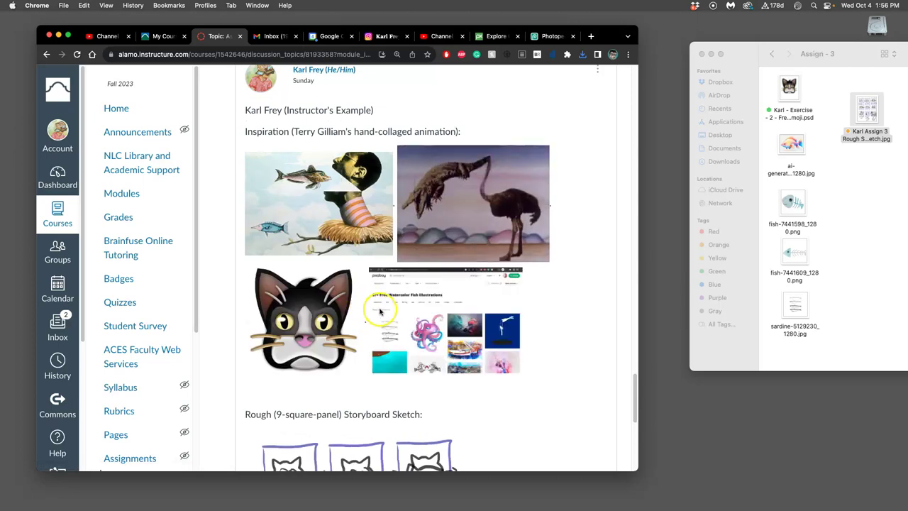
- Deselect the file in the Assign - 3 folder and scroll through the updated post
left_click(829, 182)
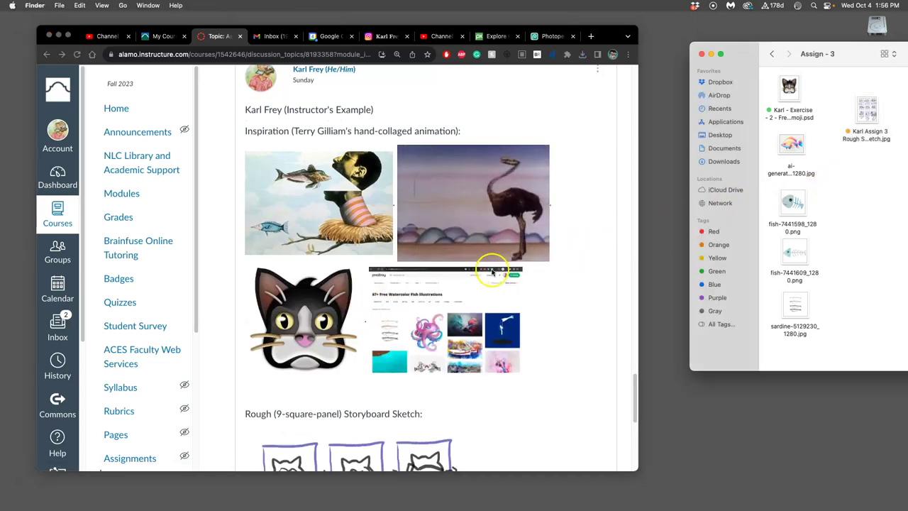
scroll(497, 270, "down", 5)
scroll(435, 305, "down", 3)
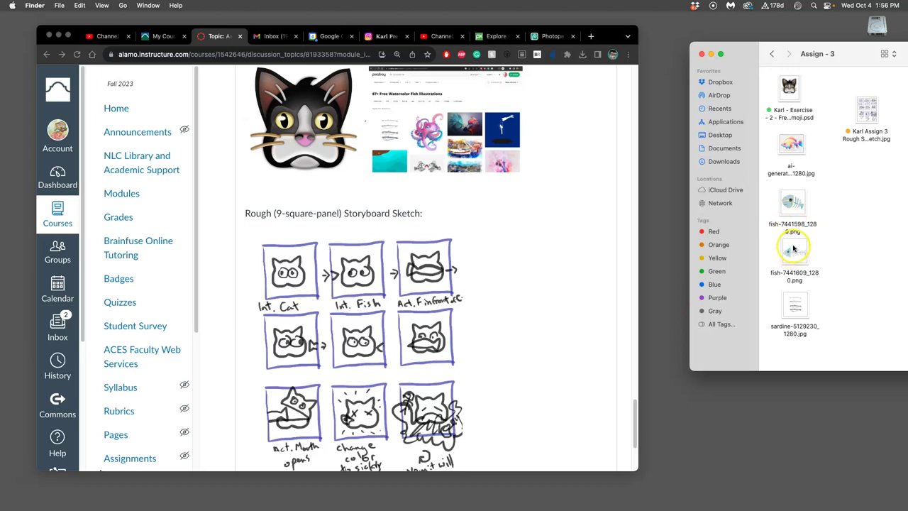
scroll(553, 227, "up", 3)
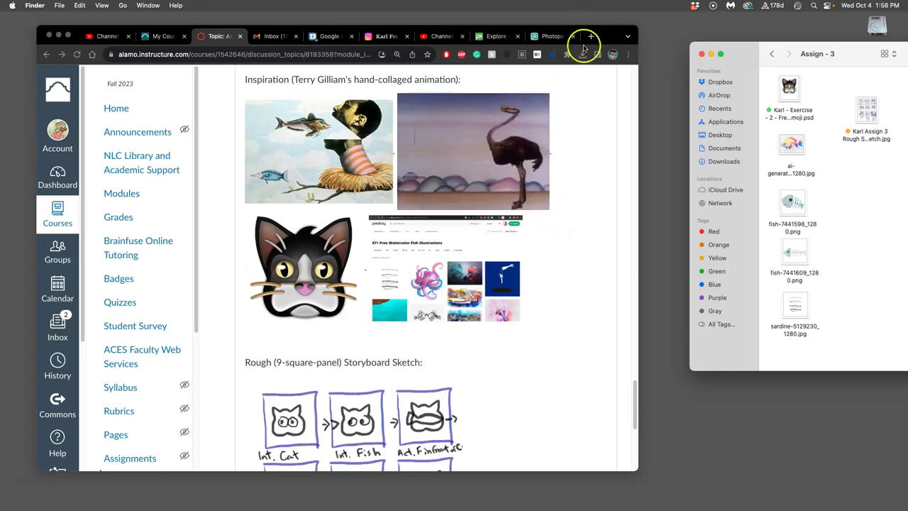
scroll(548, 159, "up", 1)
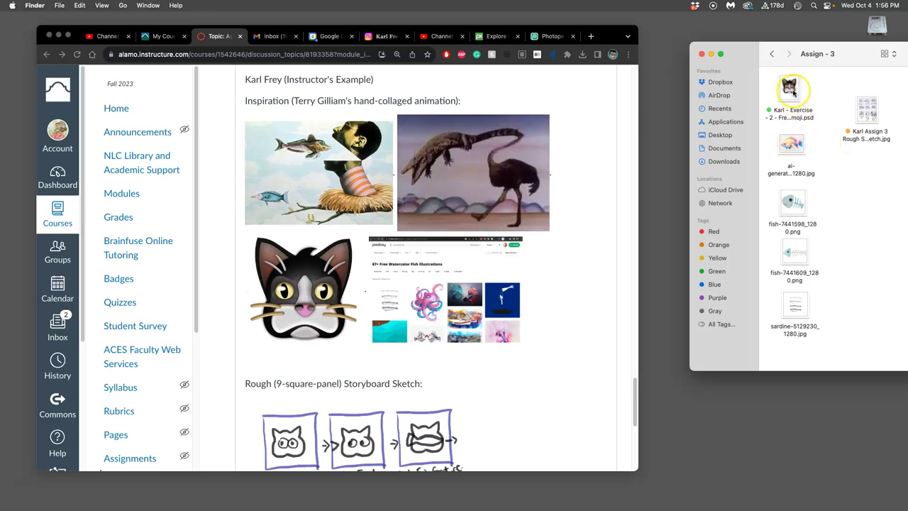
- Highlight the 8" square at 150 ppi requirement, then clear the highlight and resize the browser slightly
scroll(573, 172, "down", 10)
scroll(575, 172, "up", 10)
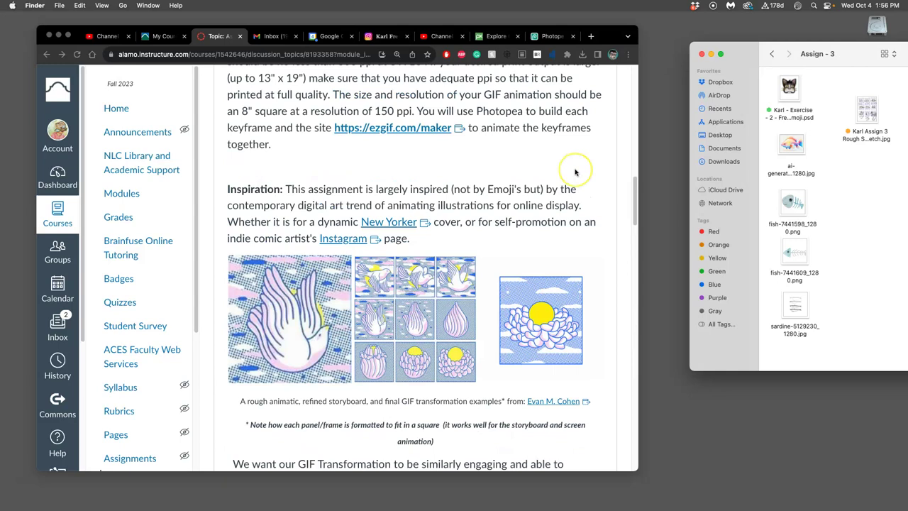
scroll(539, 213, "down", 1)
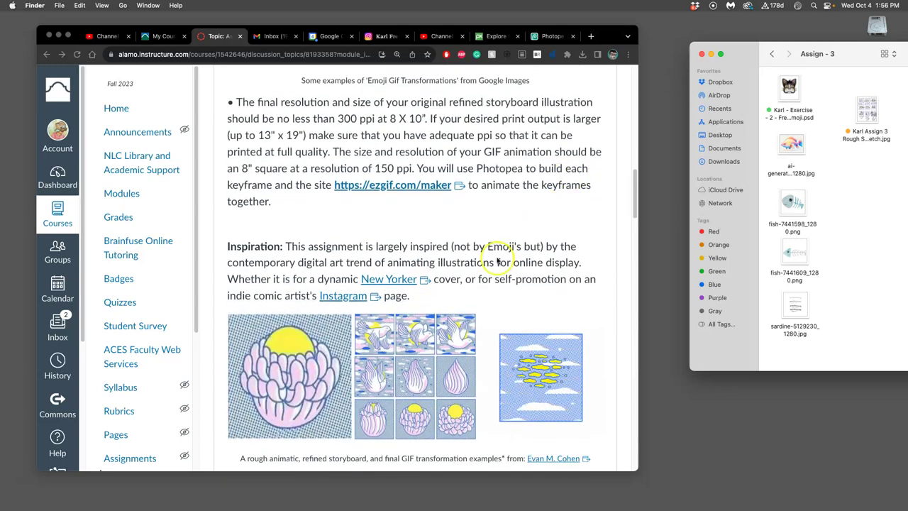
scroll(412, 170, "up", 1)
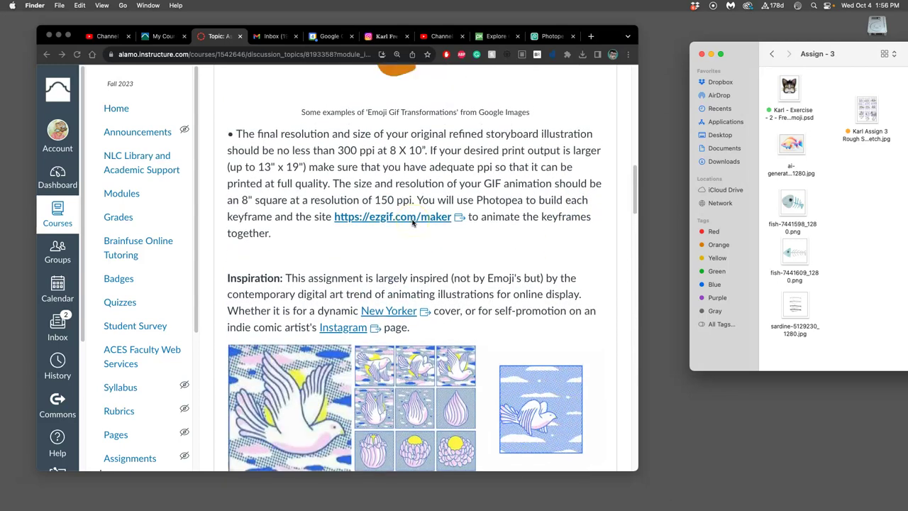
left_click(257, 200)
left_click_drag(242, 201, 412, 202)
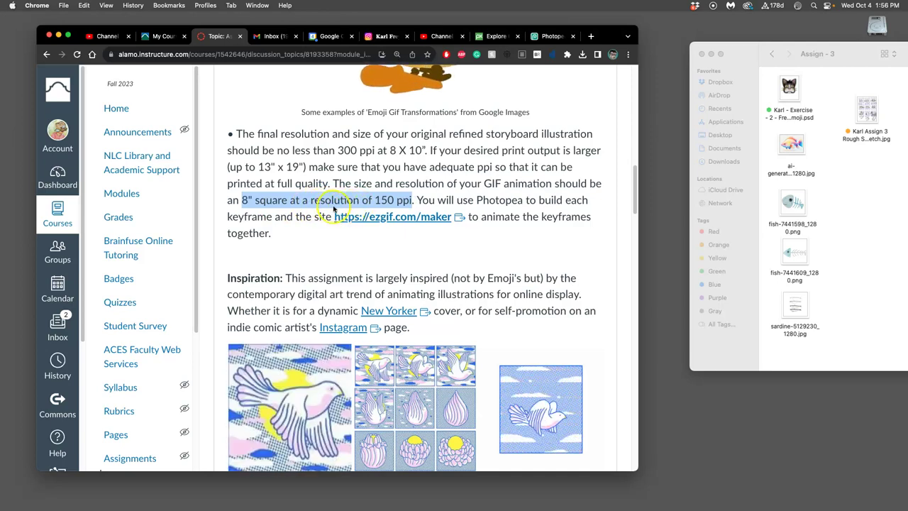
left_click(528, 277)
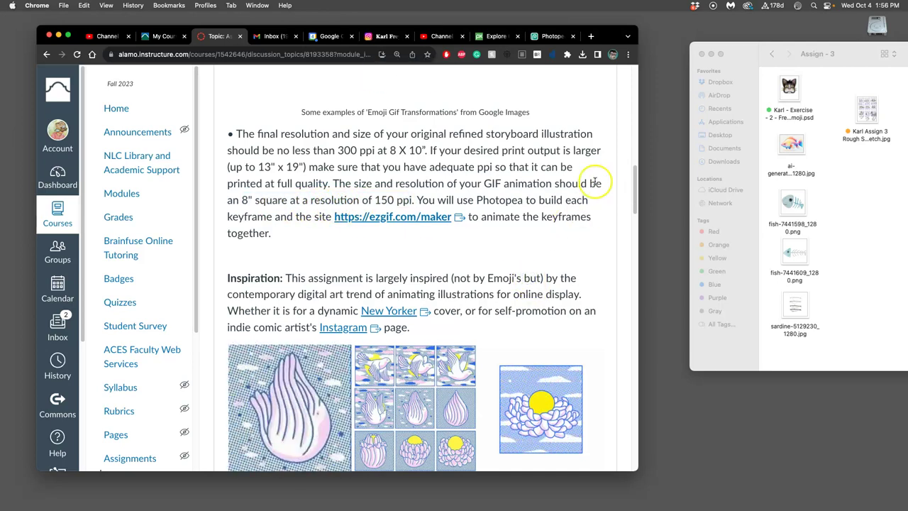
left_click_drag(634, 26, 642, 41)
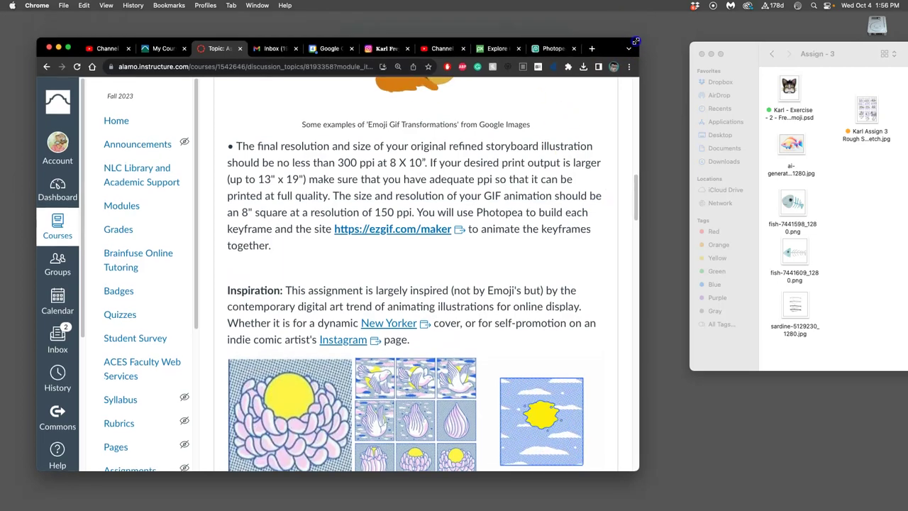
- Discard the unsaved New Project.psd and open the Exercise 2 cat emoji PSD from Finder
left_click(555, 54)
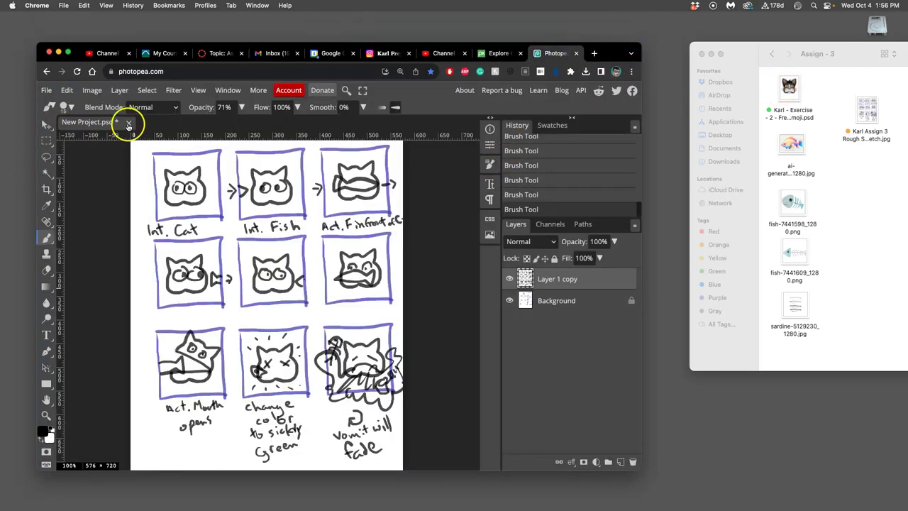
left_click(128, 122)
left_click(421, 136)
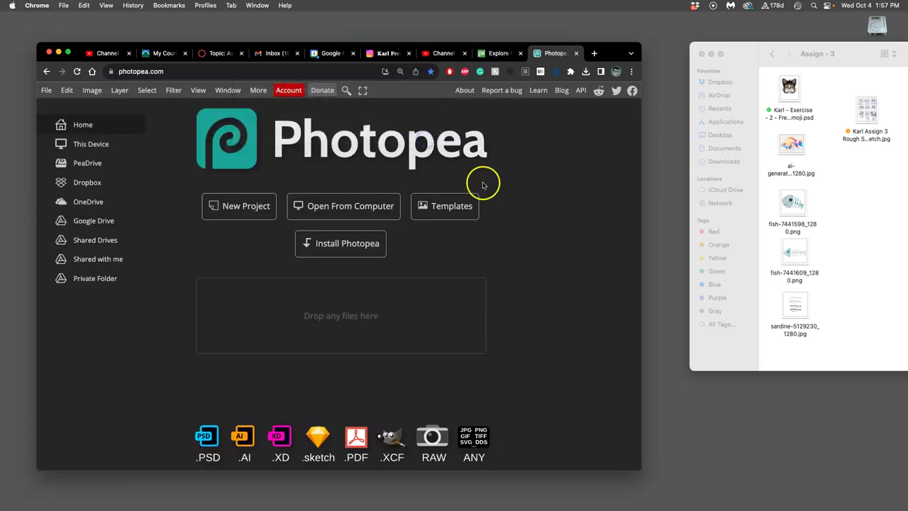
left_click_drag(790, 85, 307, 316)
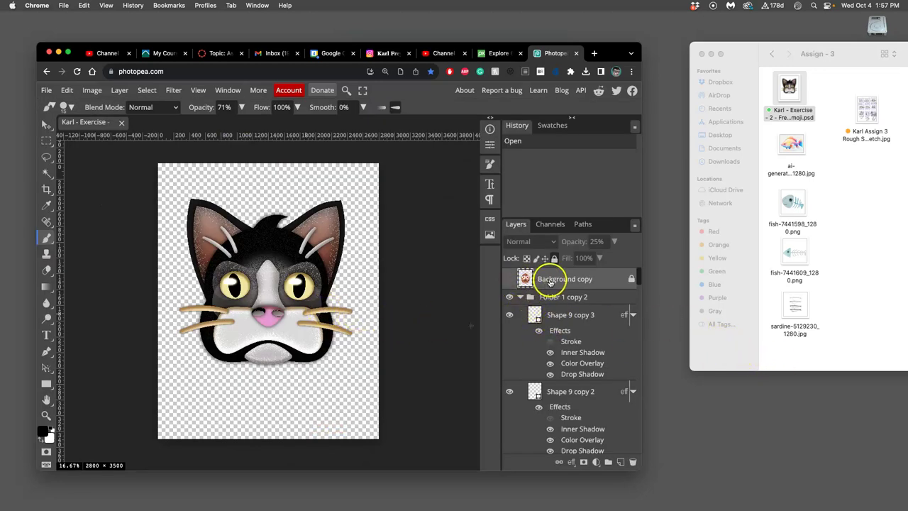
- Delete the Background copy layer and toggle folder and layer visibility to inspect their contents
key("Delete")
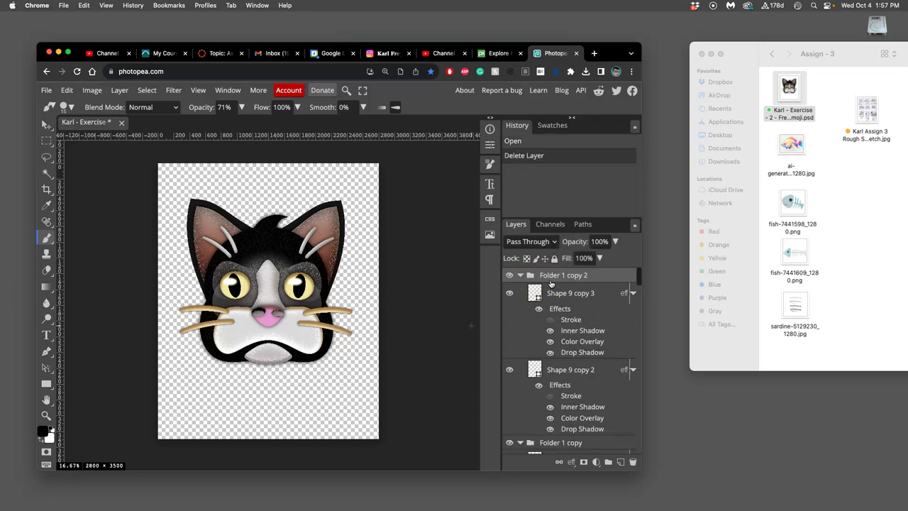
left_click(509, 275)
left_click(509, 275)
left_click(519, 275)
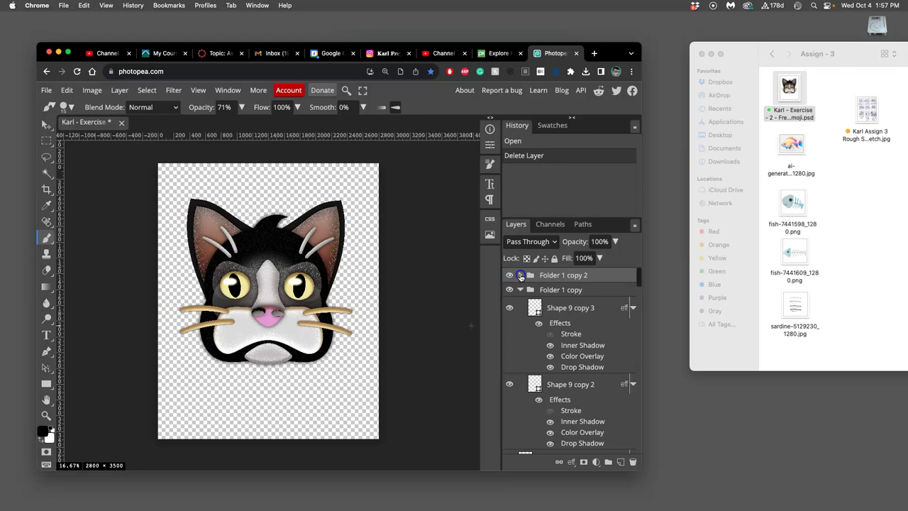
left_click(520, 275)
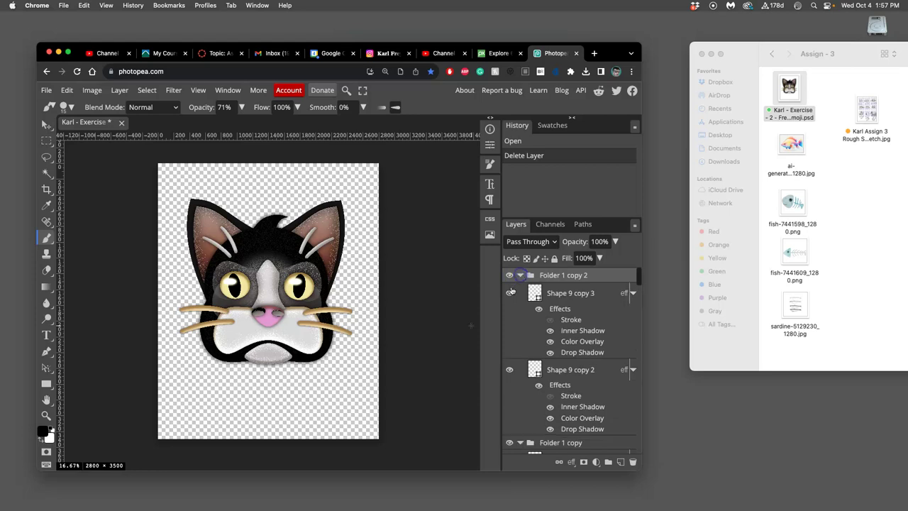
left_click(509, 370)
scroll(511, 365, "down", 3)
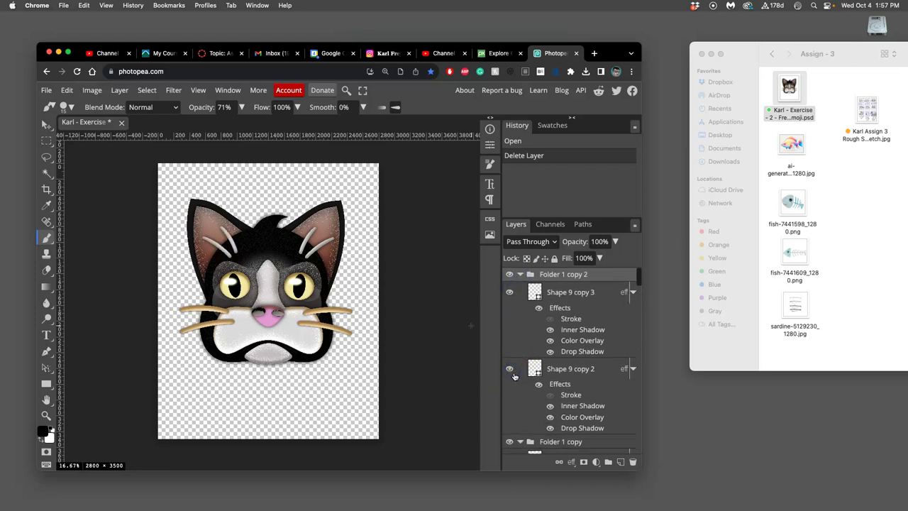
left_click(509, 354)
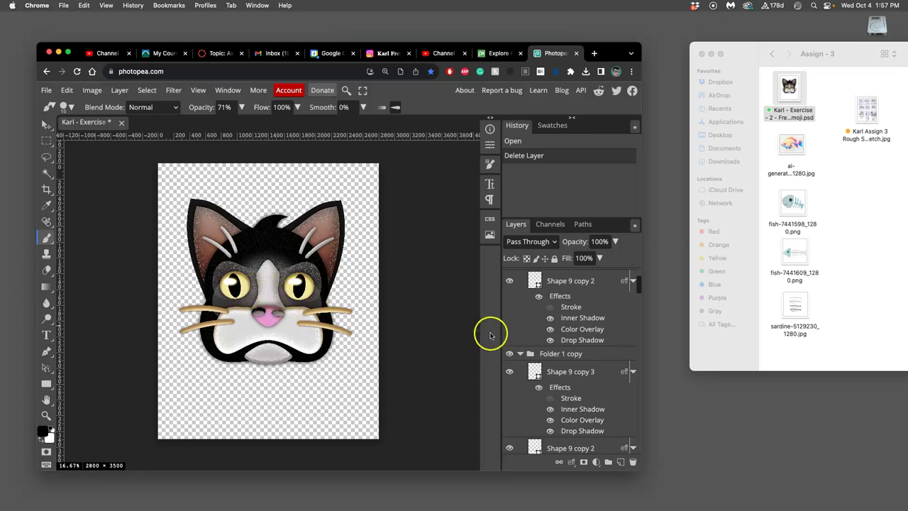
scroll(552, 334, "down", 3)
scroll(552, 333, "down", 5)
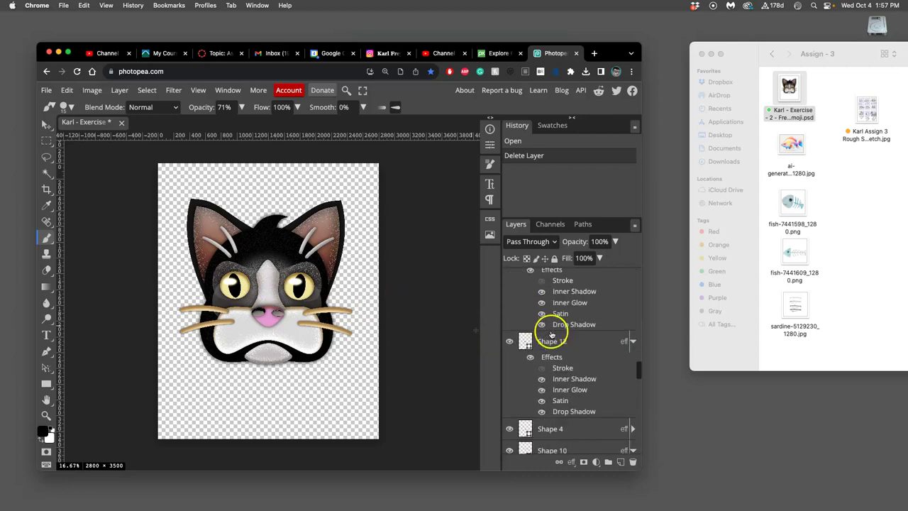
- Use the Move tool with Auto-Select on the cat's right eye to locate Shape 8 copy
left_click(46, 124)
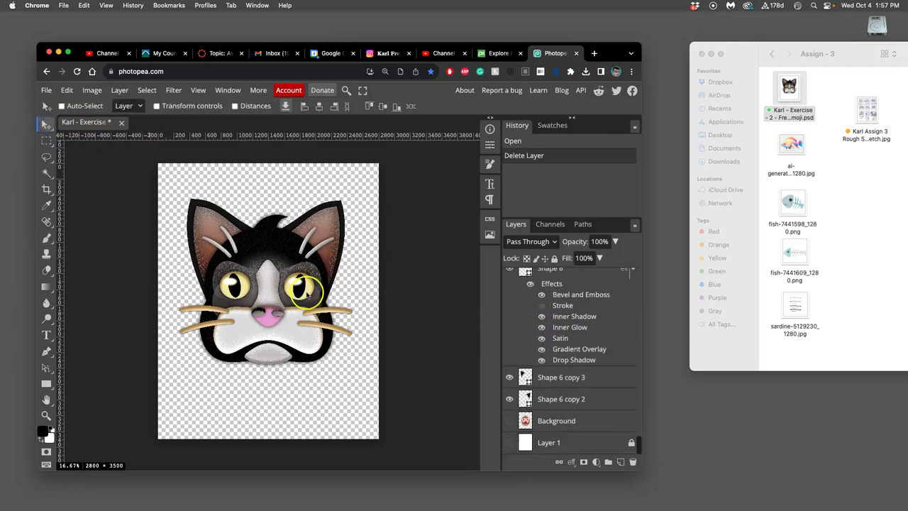
scroll(557, 322, "up", 5)
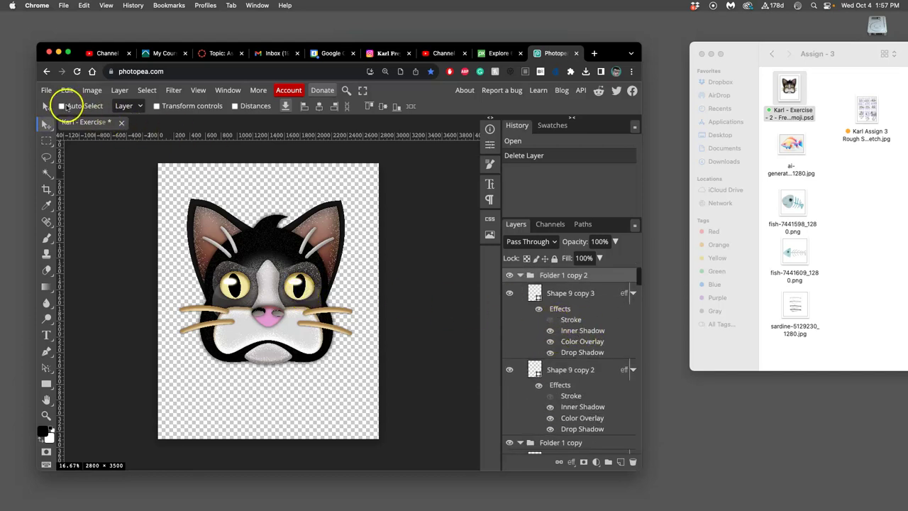
left_click(298, 293)
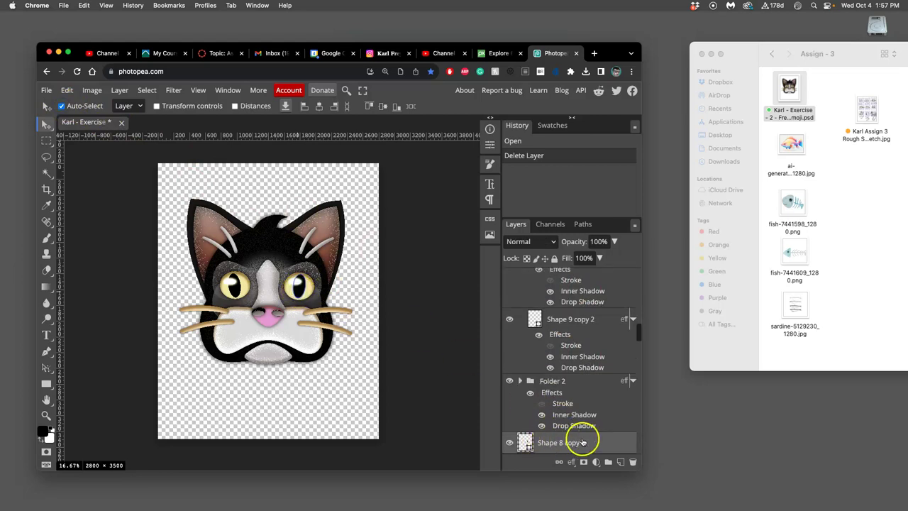
scroll(592, 435, "down", 1)
scroll(593, 431, "down", 2)
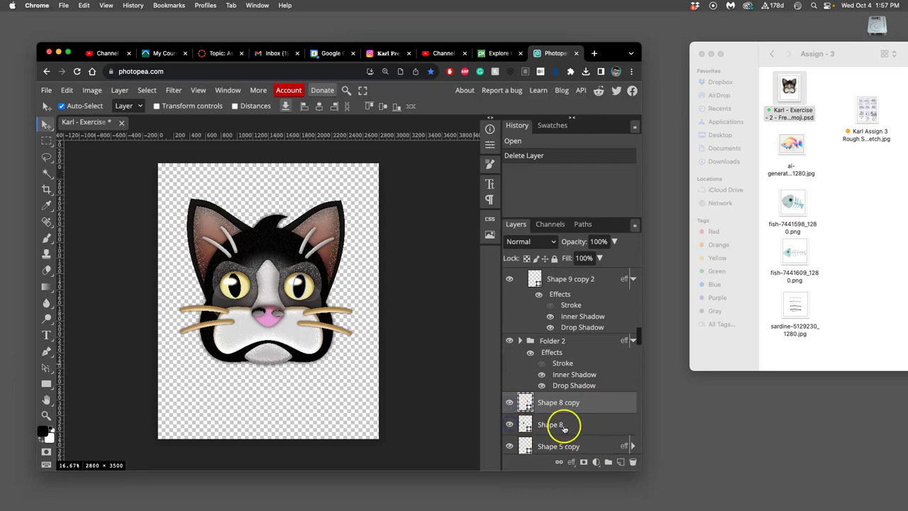
- Colour-tag the Shape 8 copy and Shape 8 layers red
right_click(516, 402)
mouse_move(535, 461)
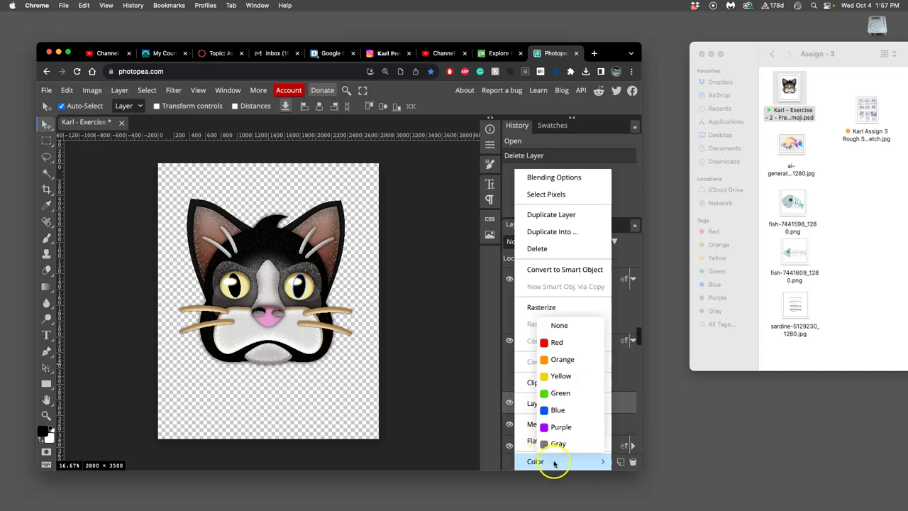
left_click(585, 344)
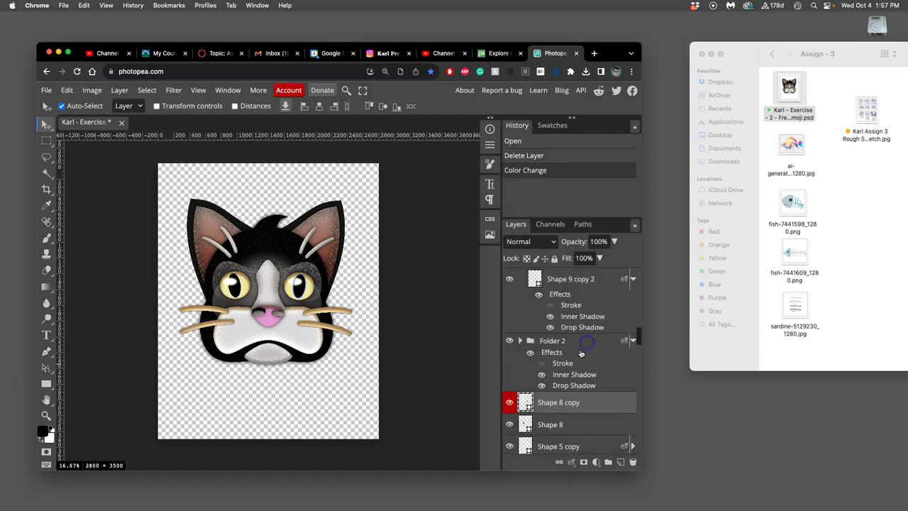
right_click(516, 424)
mouse_move(578, 461)
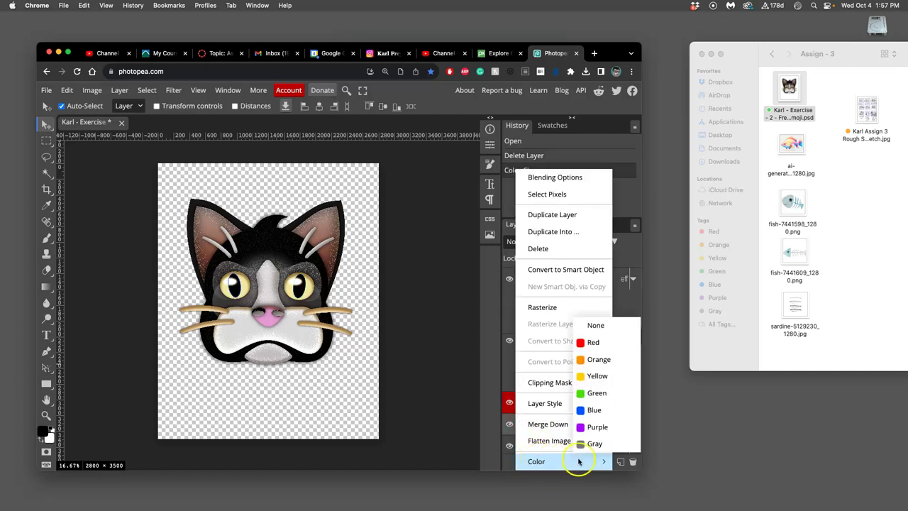
left_click(594, 344)
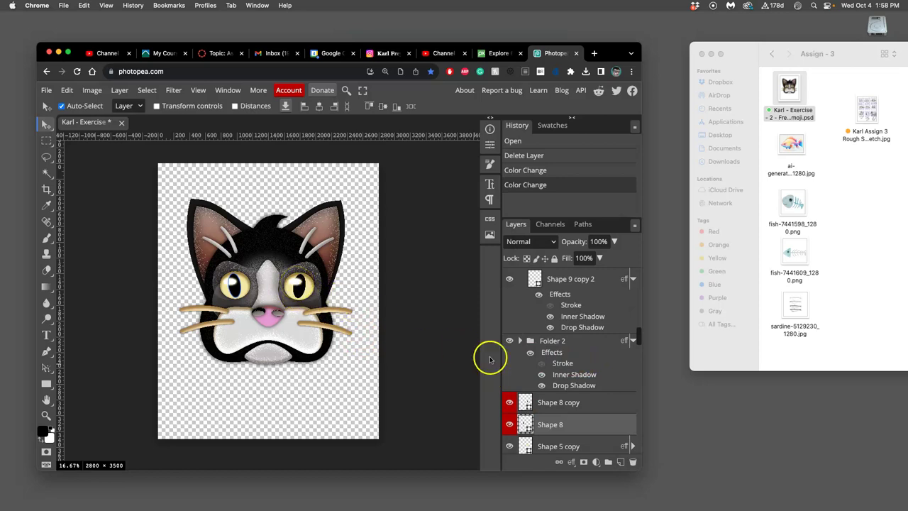
- Find the other eye's layers and colour-tag Shape 11 copy 3 and Shape 11 copy 2 yellow
left_click(510, 341)
left_click(509, 343)
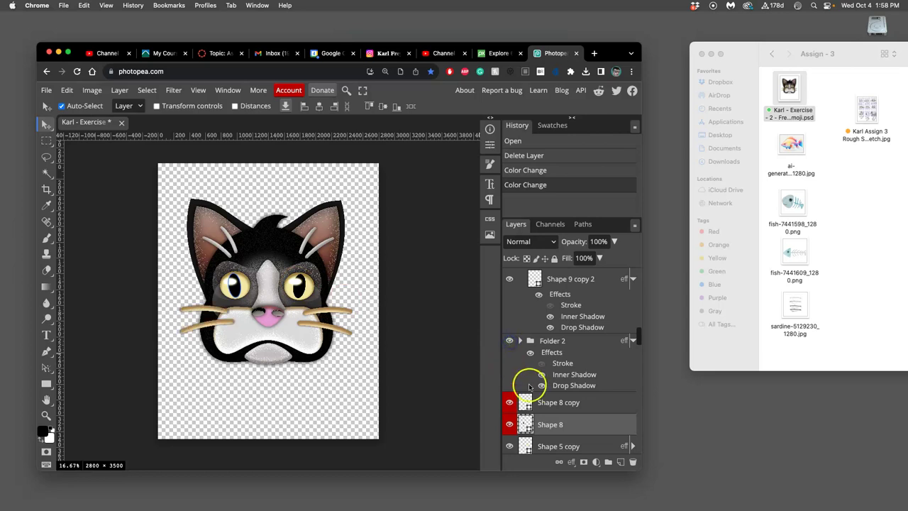
left_click(532, 402)
left_click(298, 284)
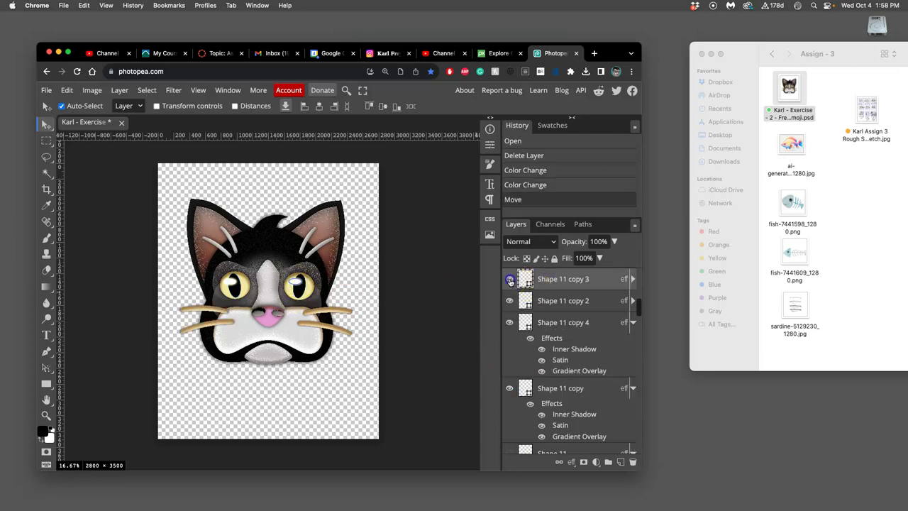
right_click(512, 287)
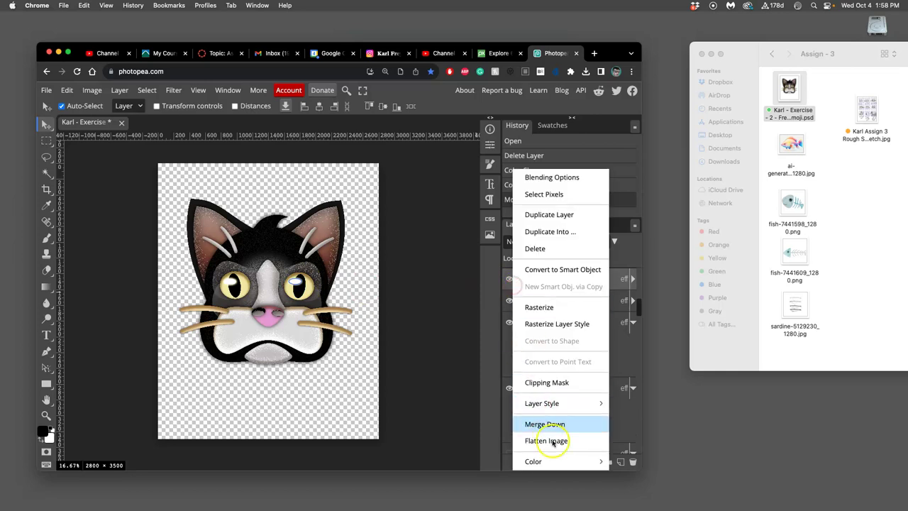
mouse_move(559, 461)
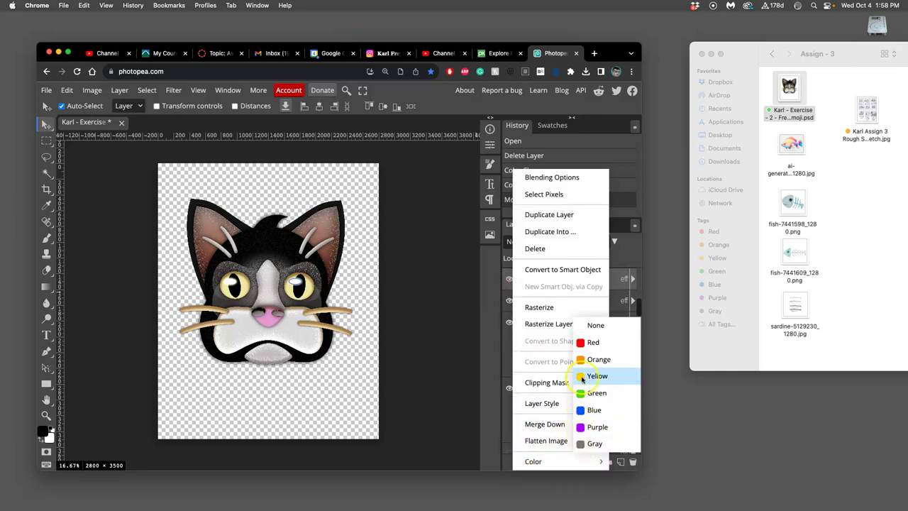
left_click(585, 377)
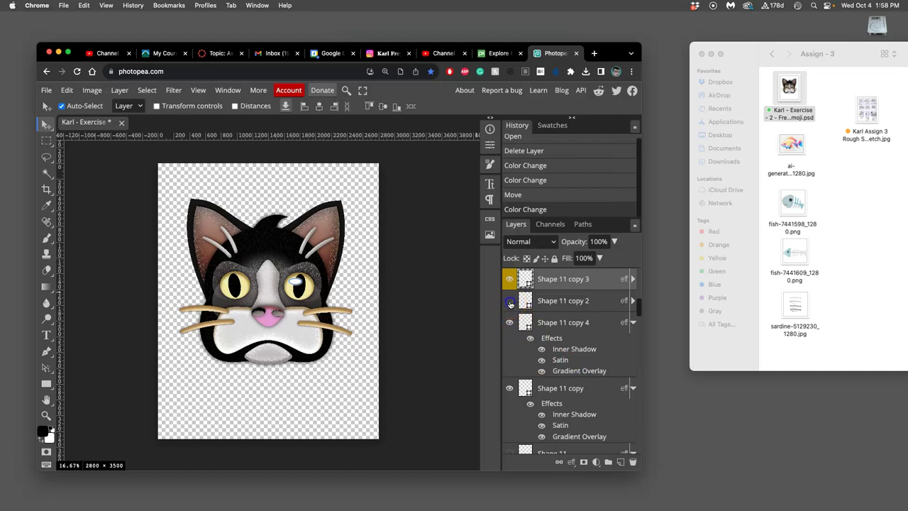
right_click(511, 309)
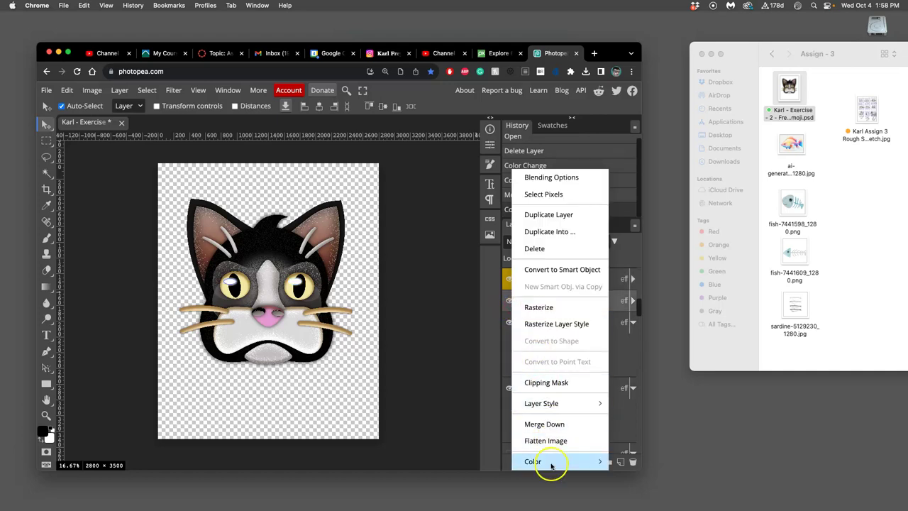
mouse_move(551, 461)
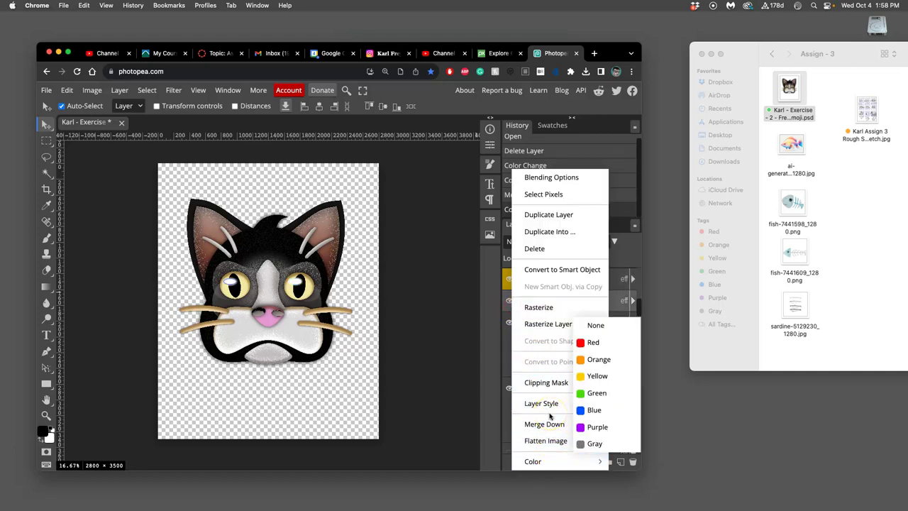
left_click(596, 376)
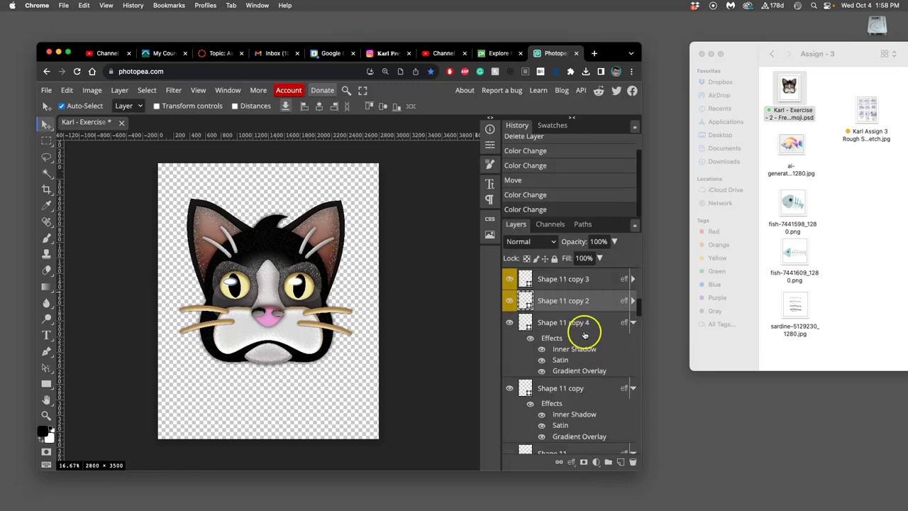
- Select the Shape 11 copy 3 layer and rearrange the Layers panel view
left_click(595, 280)
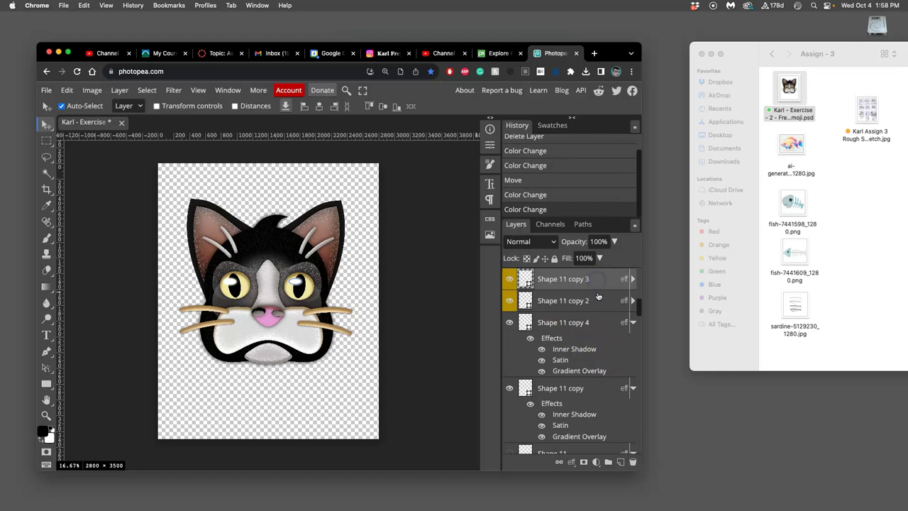
scroll(598, 296, "up", 2)
mouse_move(599, 304)
left_mouse_down()
mouse_move(603, 349)
mouse_move(506, 351)
mouse_move(563, 371)
mouse_move(561, 355)
mouse_move(565, 375)
mouse_move(510, 416)
left_mouse_up()
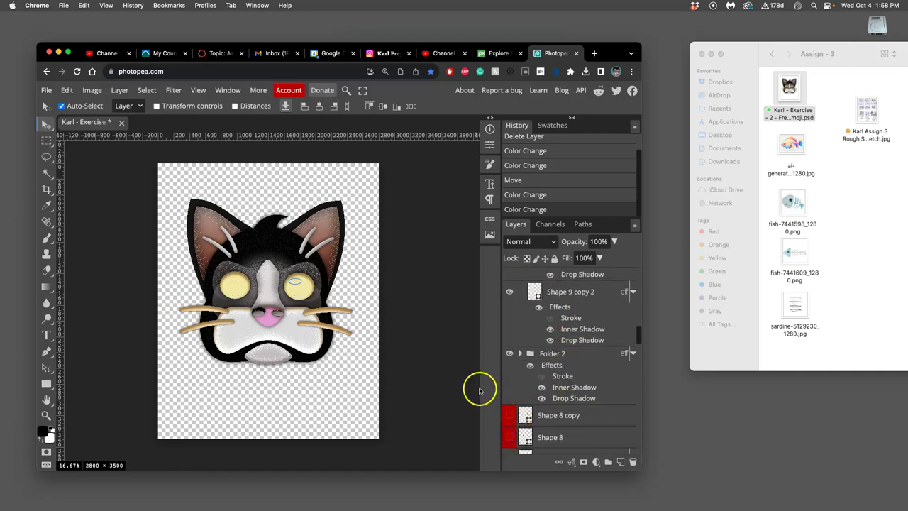
left_click_drag(478, 391, 407, 336)
scroll(407, 336, "up", 5)
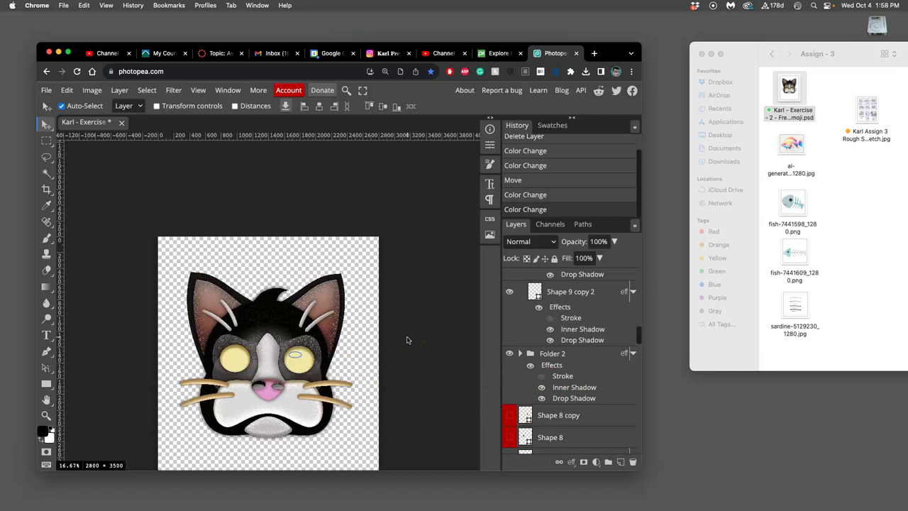
scroll(407, 339, "up", 2)
scroll(408, 339, "down", 10)
scroll(407, 339, "up", 8)
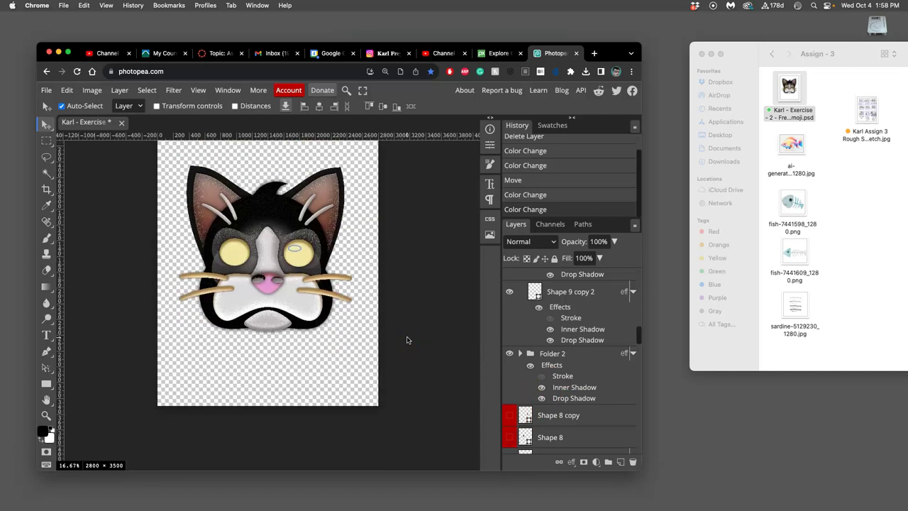
scroll(407, 340, "up", 2)
left_click_drag(409, 341, 536, 338)
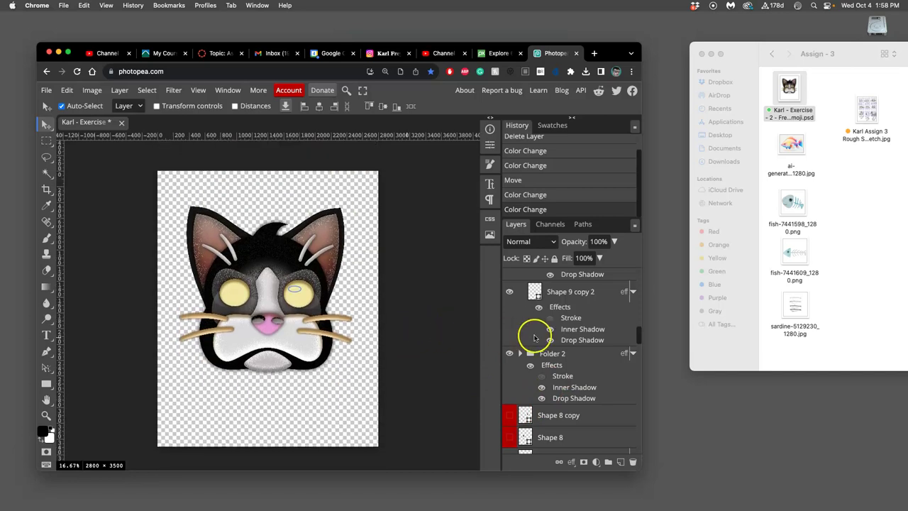
- Look through the Layer menu commands and close it without choosing any
left_click(119, 90)
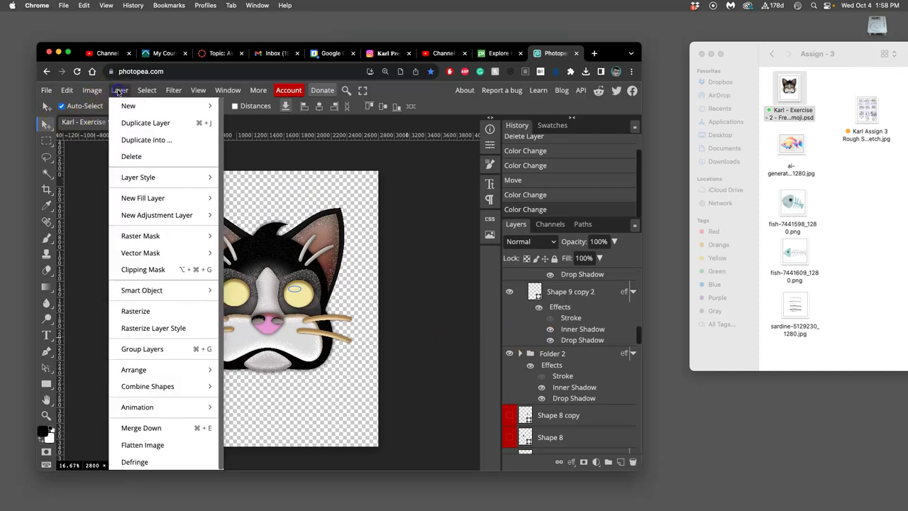
mouse_move(138, 178)
left_click(339, 312)
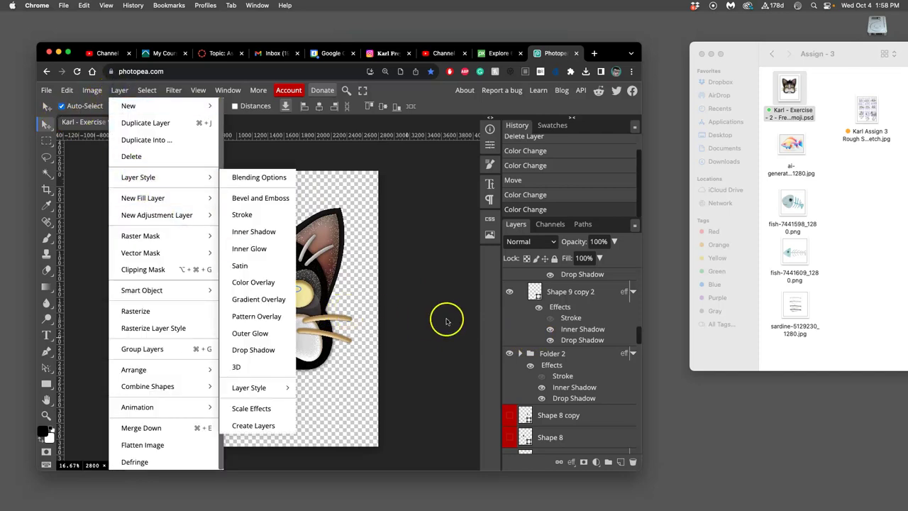
left_click(457, 379)
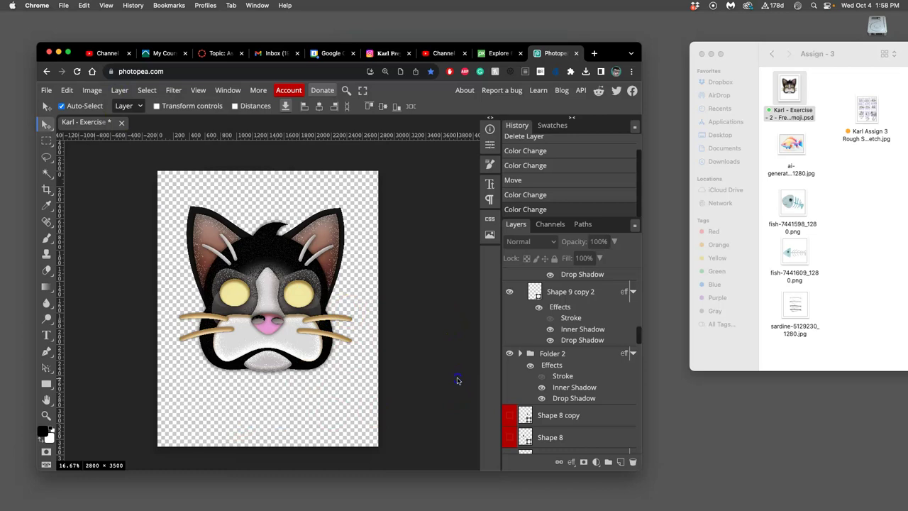
left_click(576, 378)
scroll(576, 376, "up", 10)
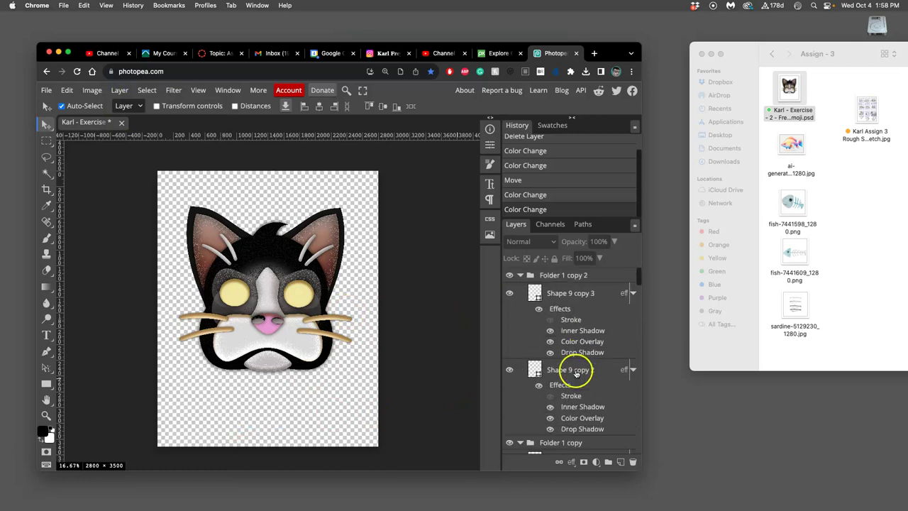
scroll(575, 373, "down", 2)
scroll(581, 373, "up", 2)
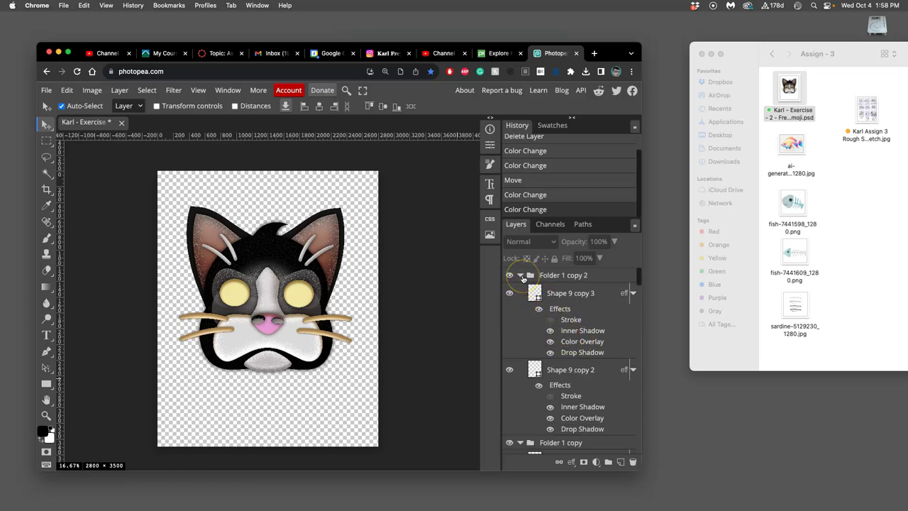
- Collapse Folder 1 copy 2, expand Folder 1 copy, and delete the hidden Shape 11 layer
left_click(521, 276)
left_click(521, 289)
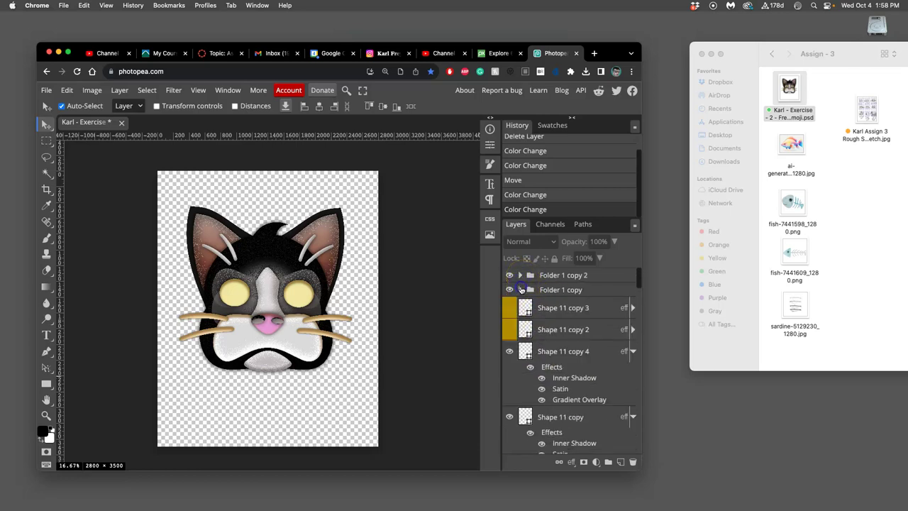
scroll(547, 348, "down", 5)
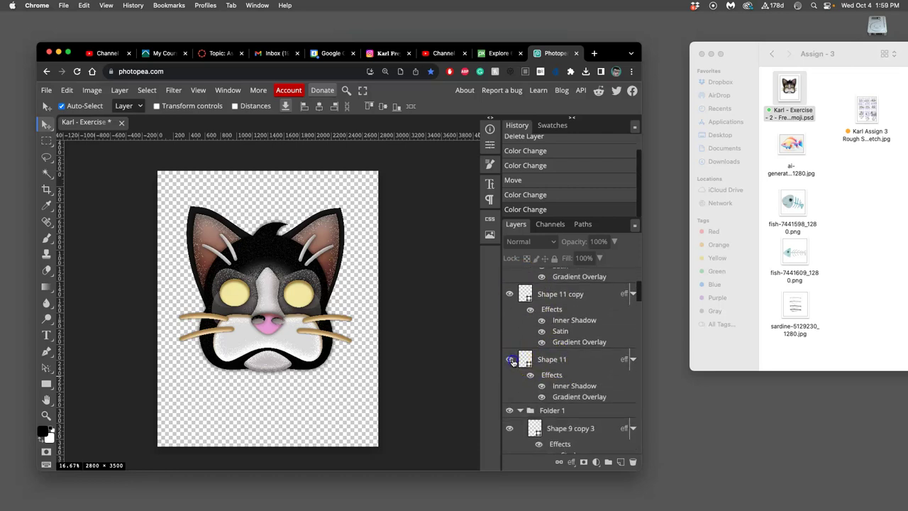
left_click(564, 361)
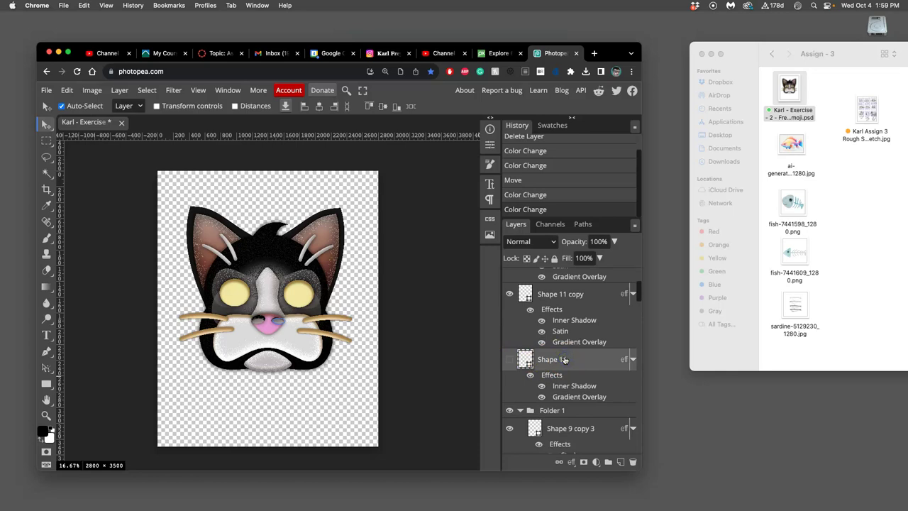
key("Delete")
- Delete the hidden Shape 3 copy and Shape 3 layers
scroll(567, 361, "down", 5)
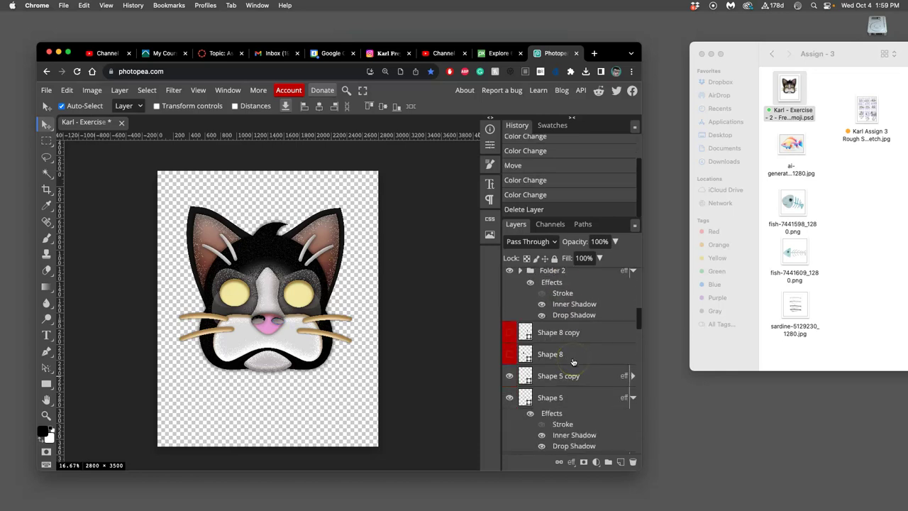
scroll(561, 356, "down", 8)
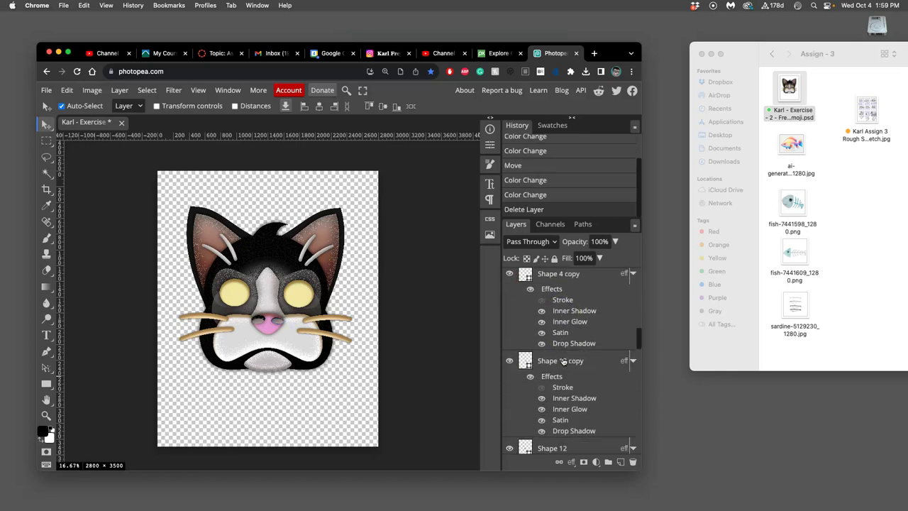
scroll(562, 361, "down", 6)
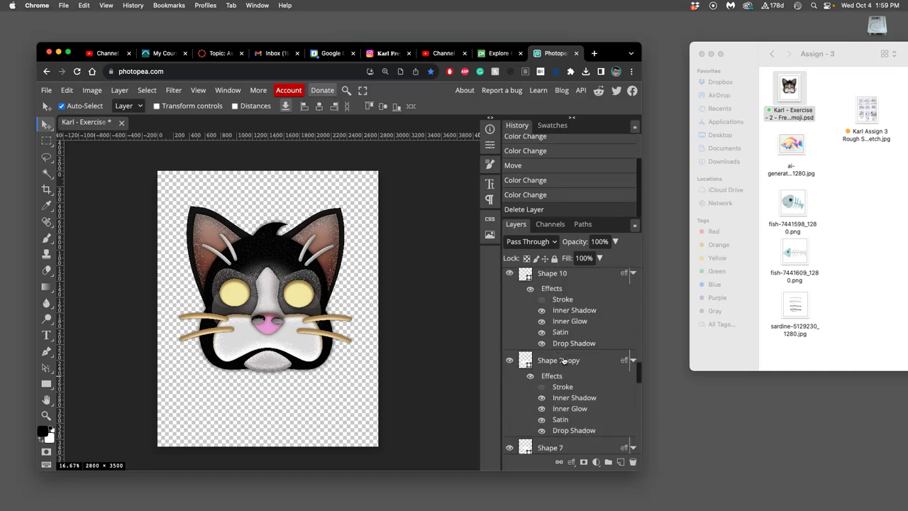
scroll(563, 361, "down", 5)
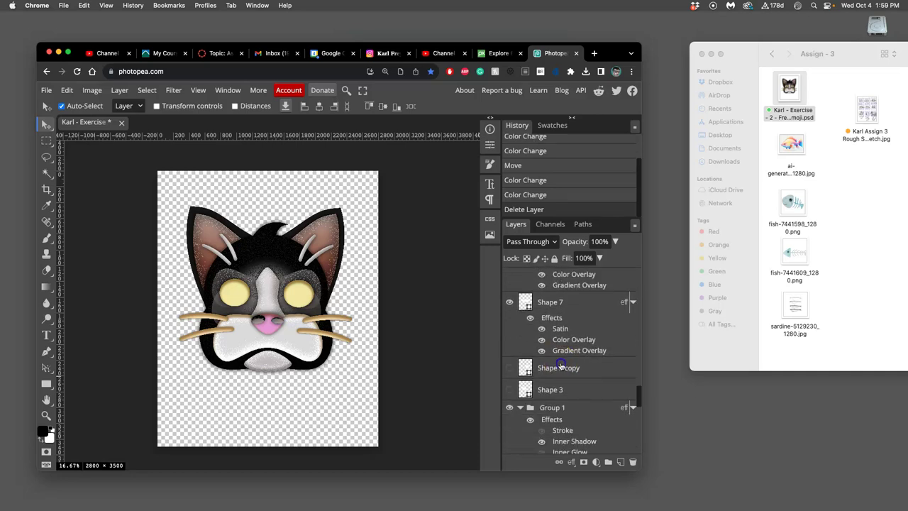
left_click(560, 367)
key("Delete")
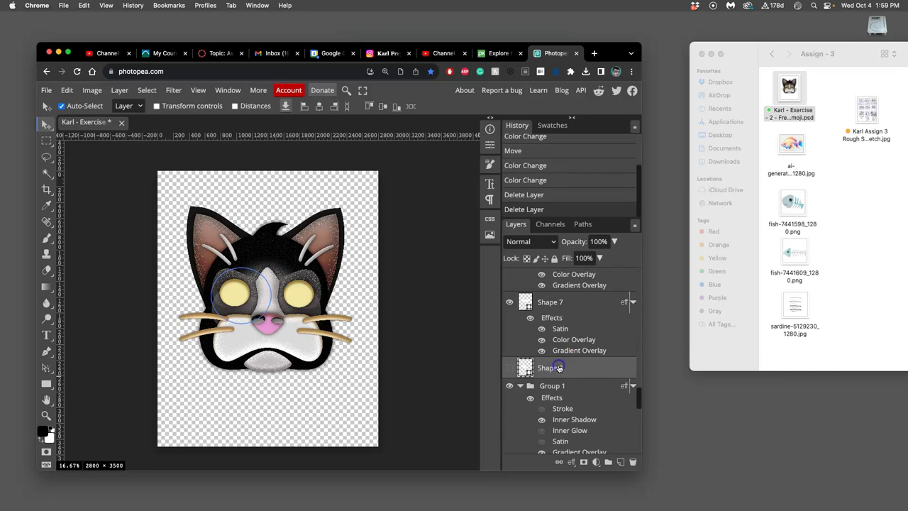
key("Delete")
- Delete the Background layer and the locked Layer 1
scroll(563, 364, "down", 5)
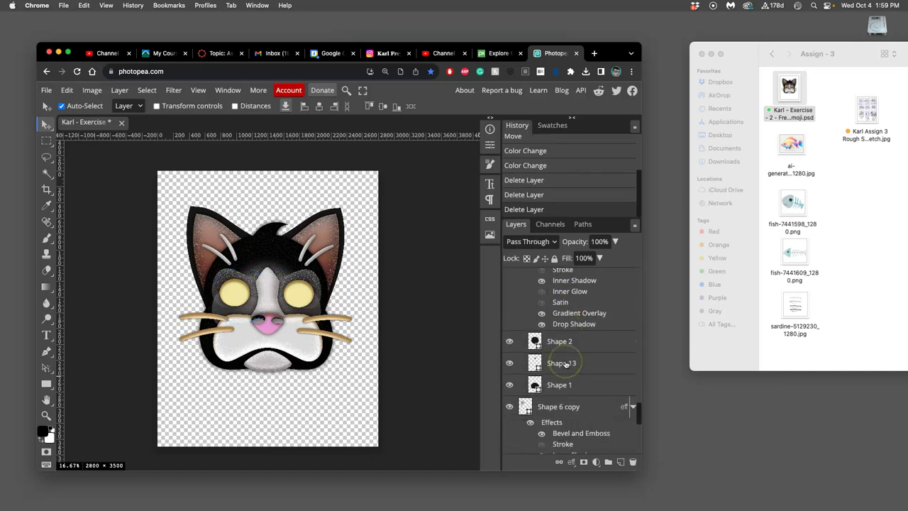
scroll(565, 364, "down", 3)
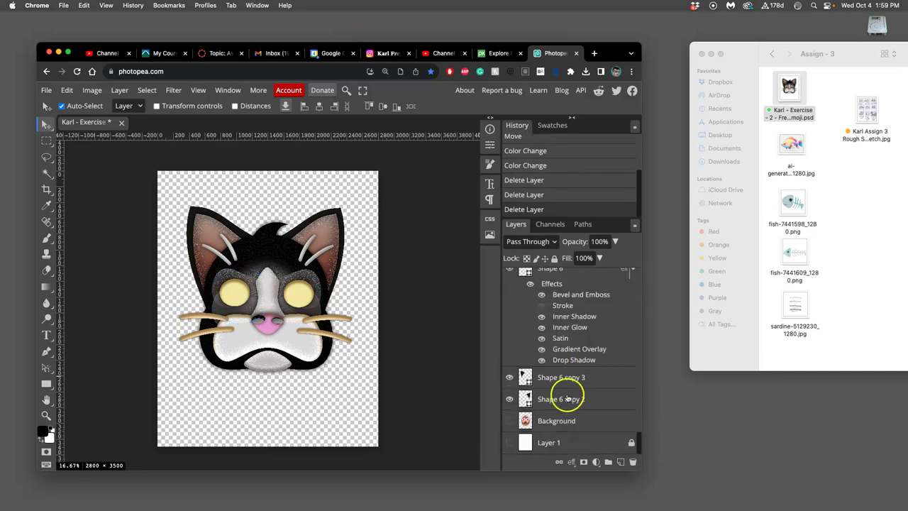
left_click(571, 420)
key("Delete")
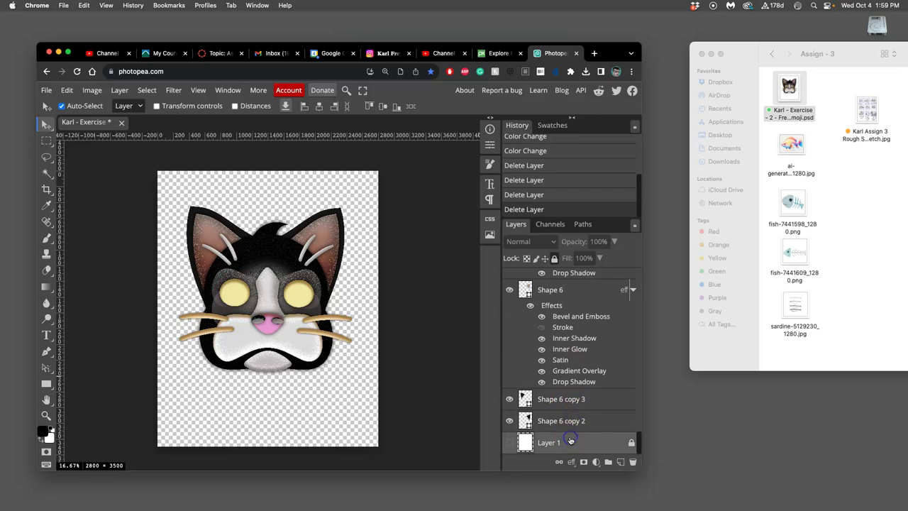
key("Delete")
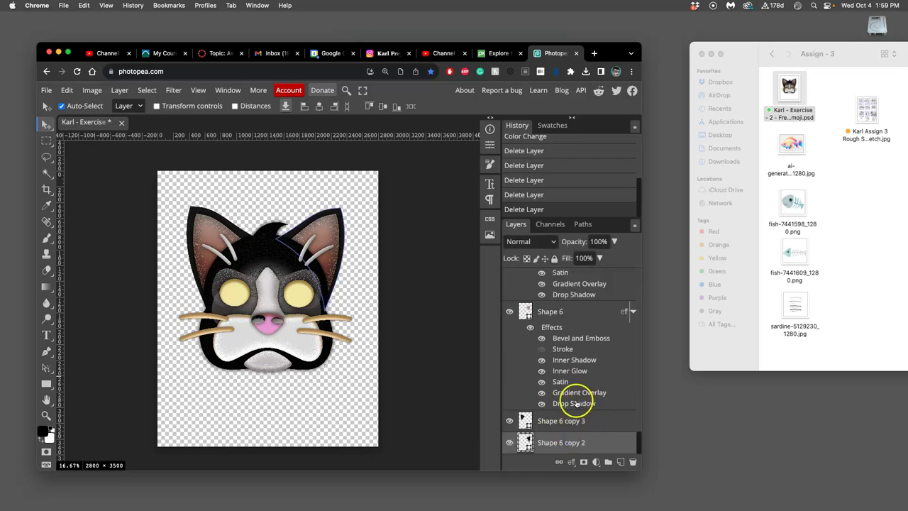
- Select the four eye layers: Shape 8, Shape 8 copy, Shape 11 copy 2 and Shape 11 copy 3
scroll(576, 403, "up", 10)
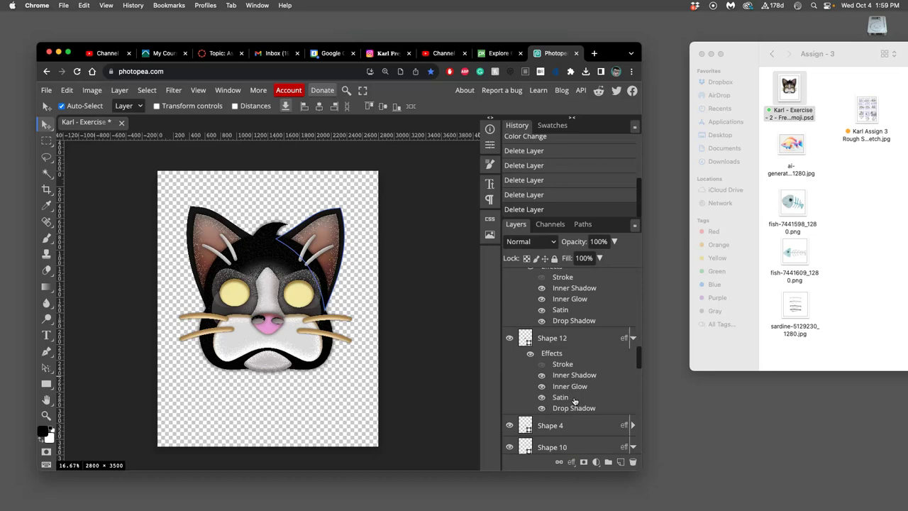
scroll(574, 401, "up", 5)
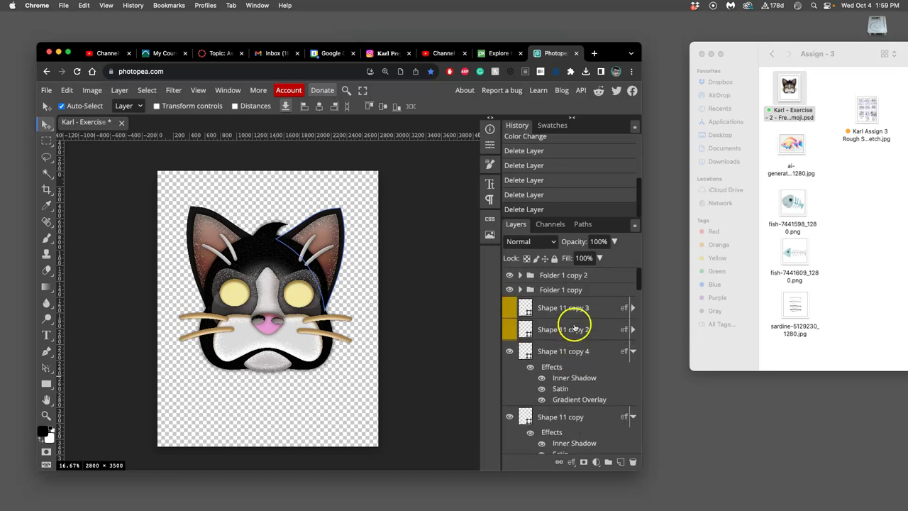
scroll(571, 337, "down", 5)
scroll(567, 341, "up", 2)
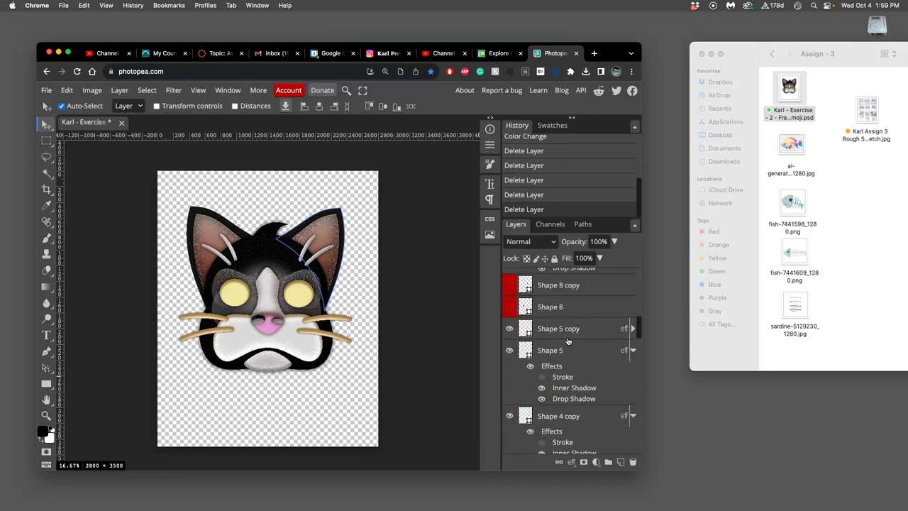
left_click(561, 305)
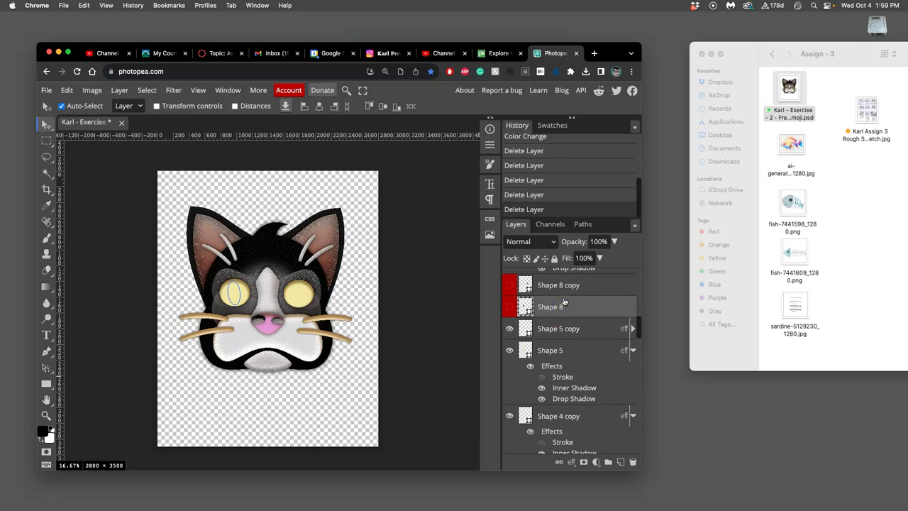
left_click(563, 285, "shift")
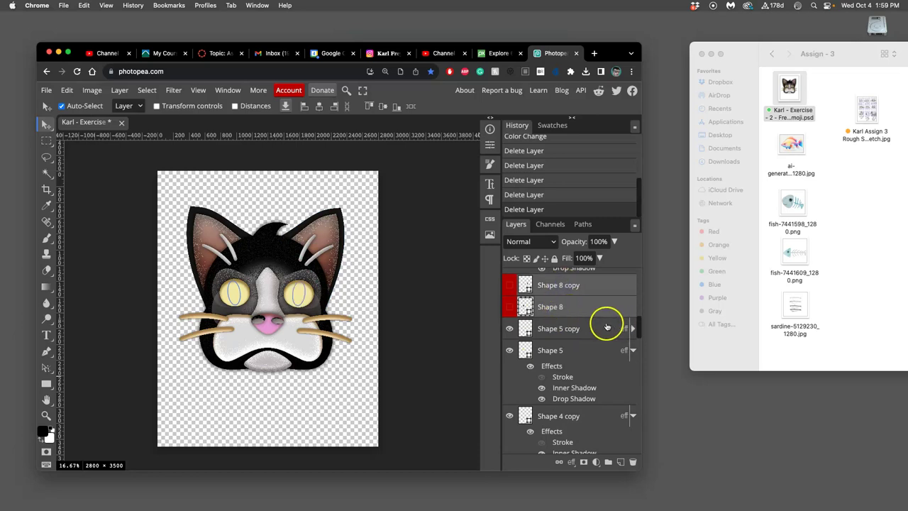
scroll(603, 328, "up", 3)
scroll(599, 325, "up", 2)
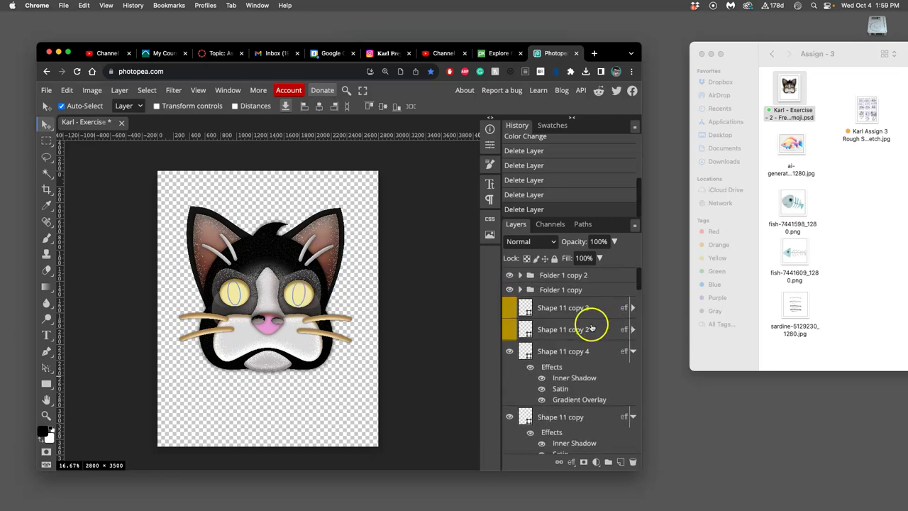
left_click(580, 329)
left_click(577, 310, "shift")
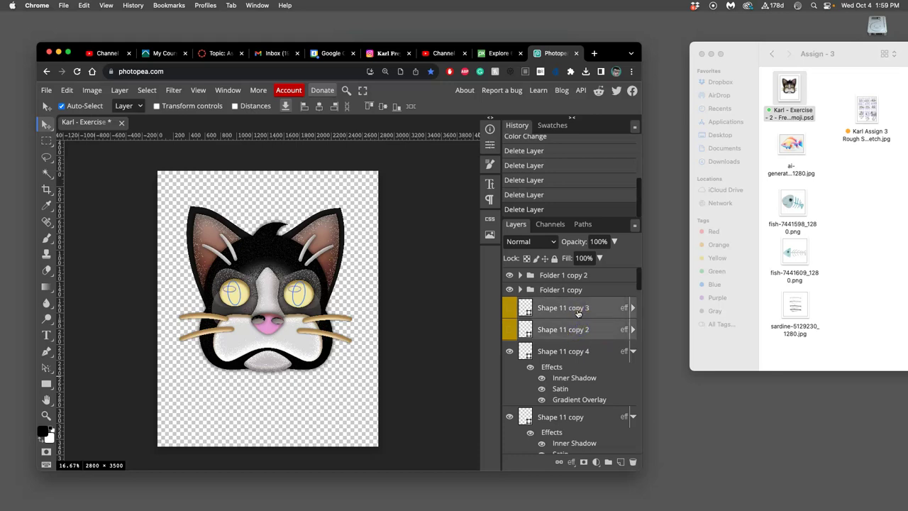
- Bring the four eye layers to the top with Cmd+Shift+], then toggle Folder 1 copy 2 to check it
key("super+shift+bracketright")
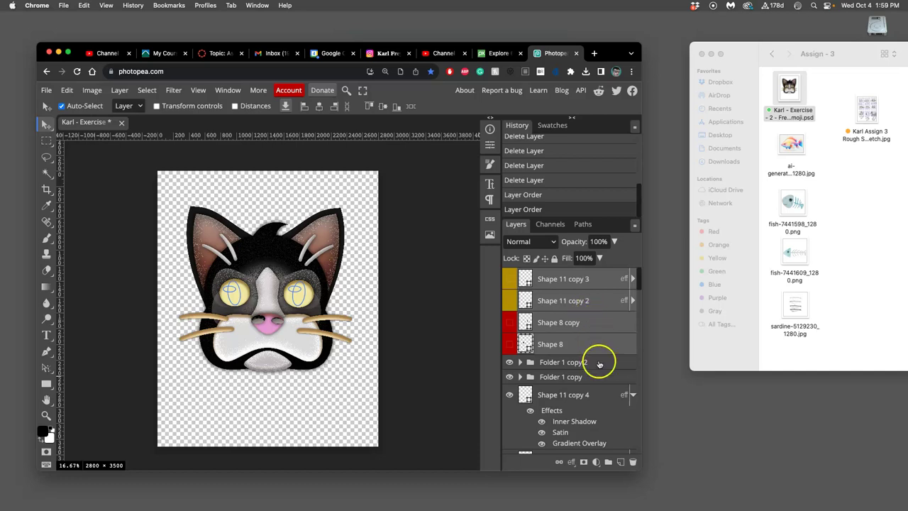
left_click(599, 363)
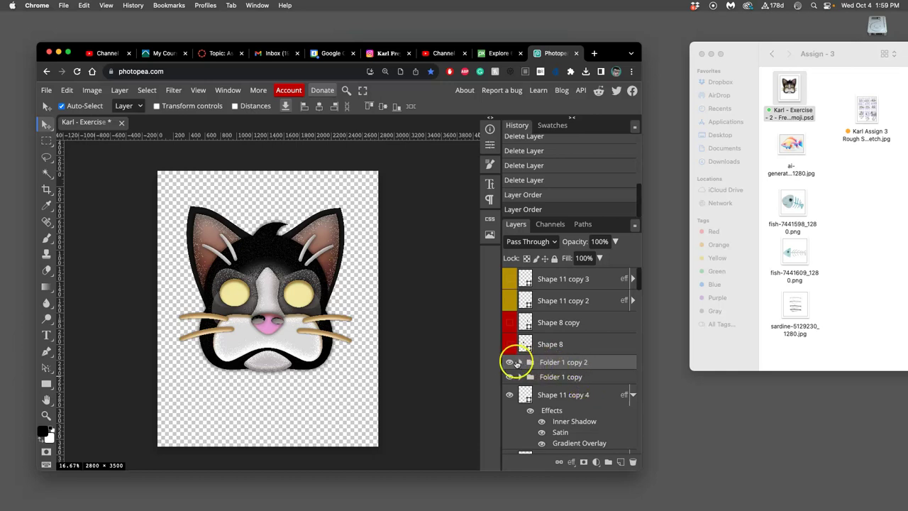
left_click(509, 362)
left_click(510, 362)
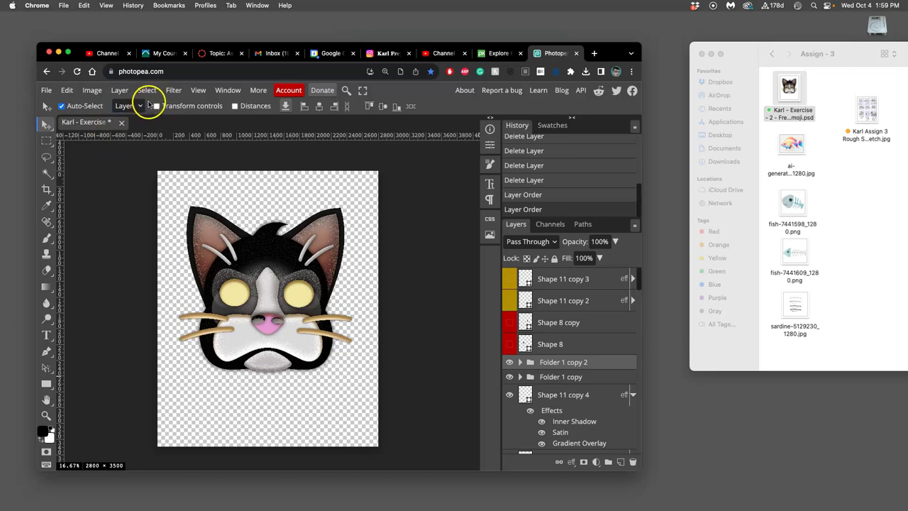
- Select the layers from Shape 6 copy up to Folder 1 copy 2 and merge them into one
left_click(120, 92)
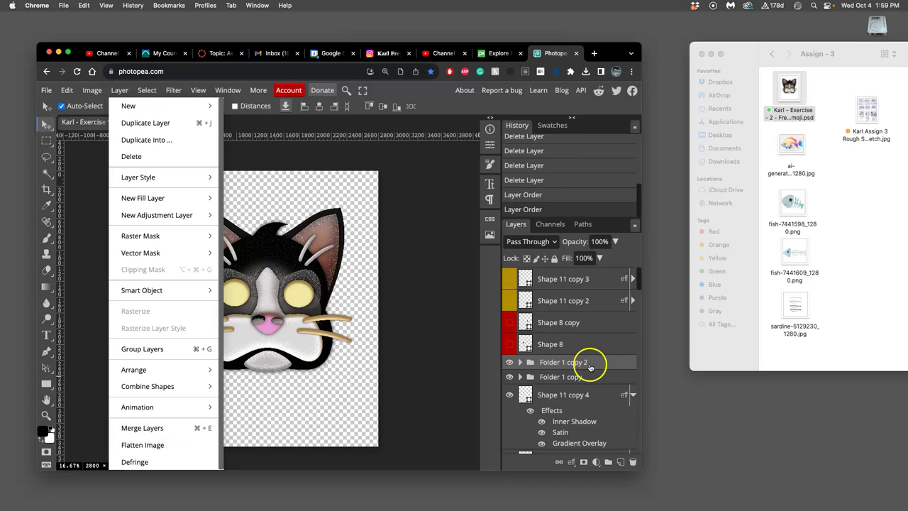
scroll(594, 371, "down", 5)
scroll(592, 377, "down", 5)
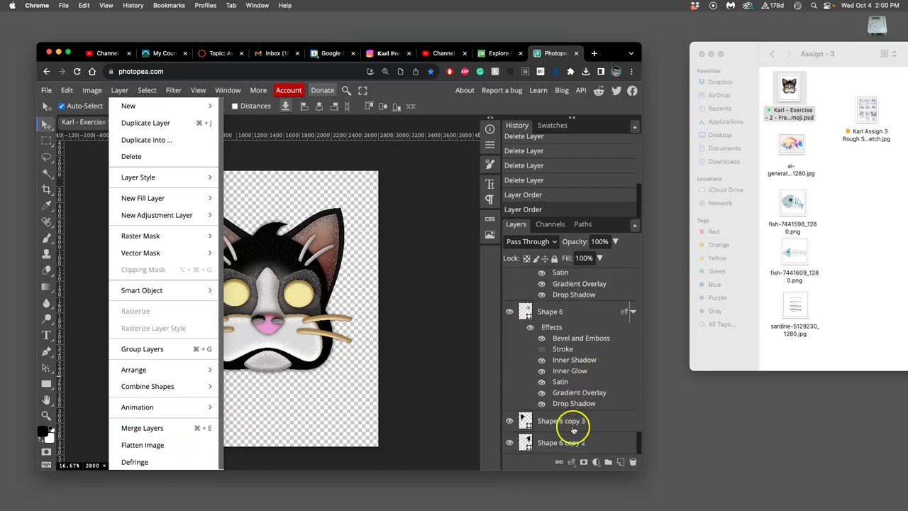
left_click(572, 440)
left_click(571, 379, "shift")
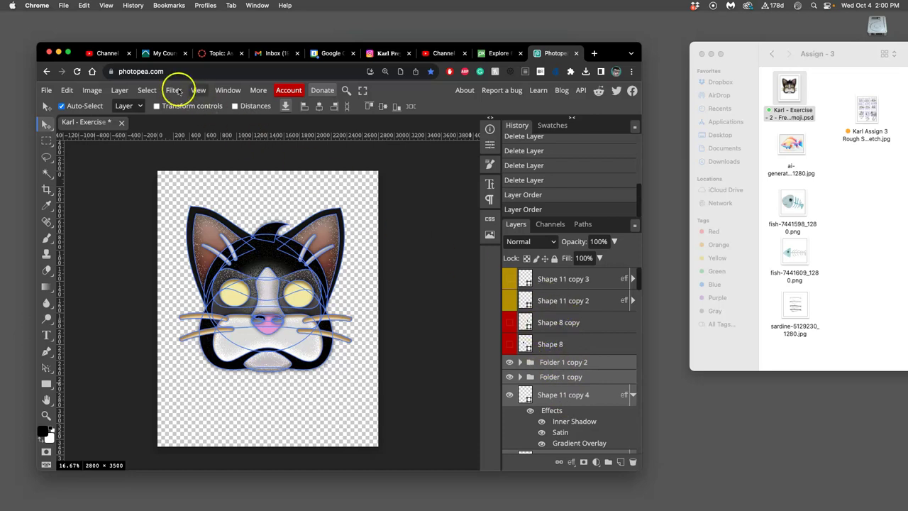
left_click(120, 91)
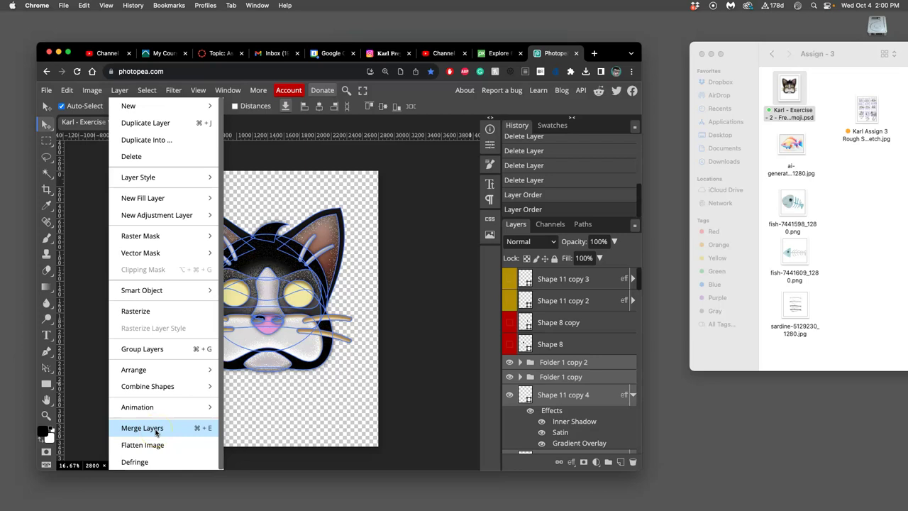
left_click(141, 427)
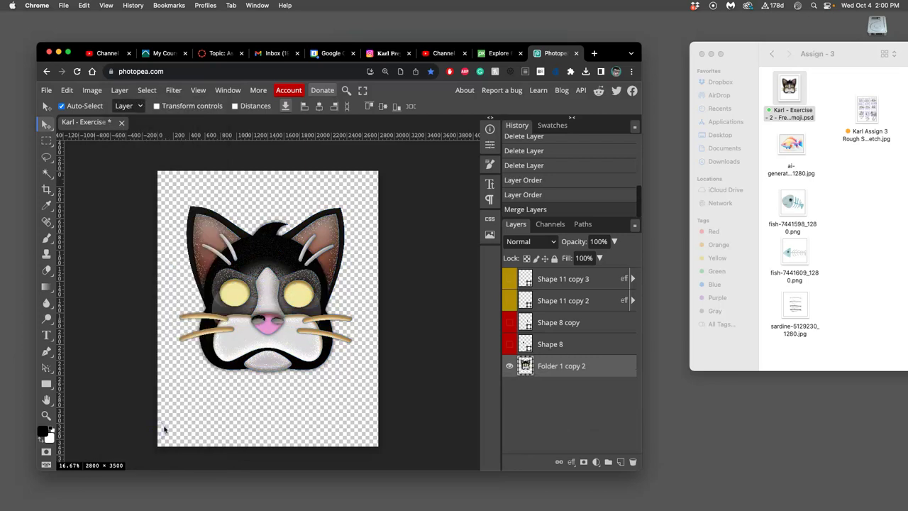
- Toggle the merged Folder 1 copy 2 layer's visibility and zoom to inspect the cat
left_click(509, 366)
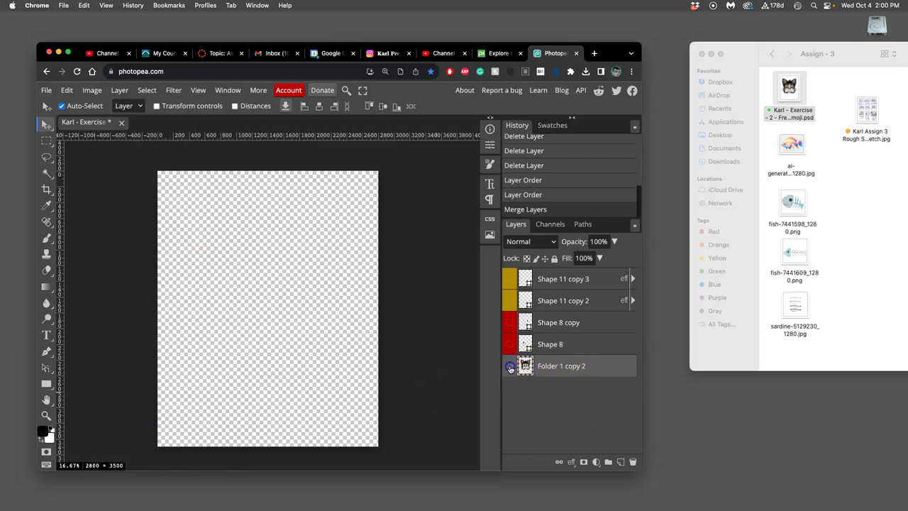
left_click(509, 366)
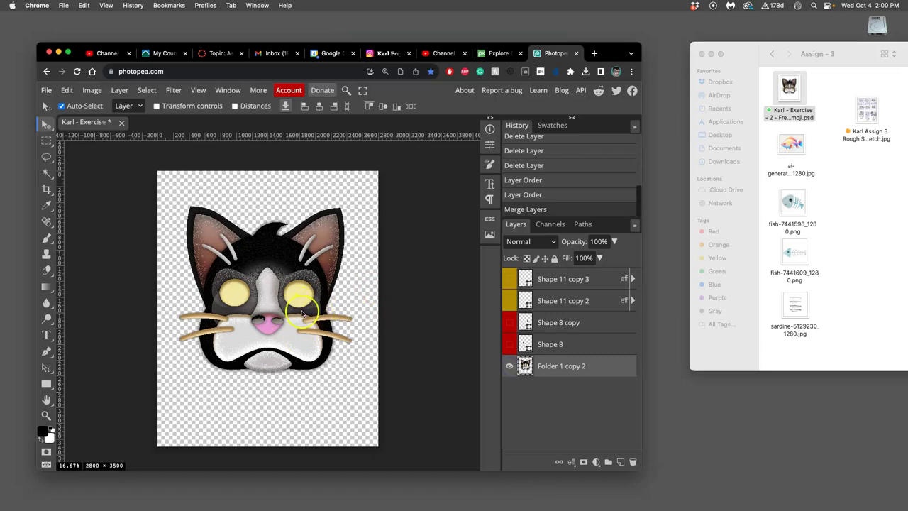
key("super+plus")
key("super+plus")
key("super+plus")
key("super+plus")
key("super+plus")
key("super+plus")
key("super+plus")
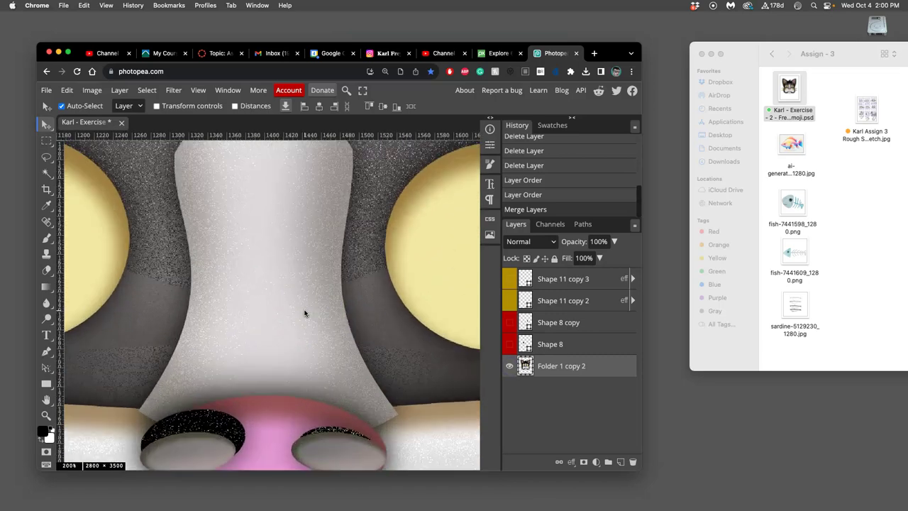
key("super+minus")
key("super+minus")
key("super+minus")
key("super+minus")
key("super+minus")
key("super+minus")
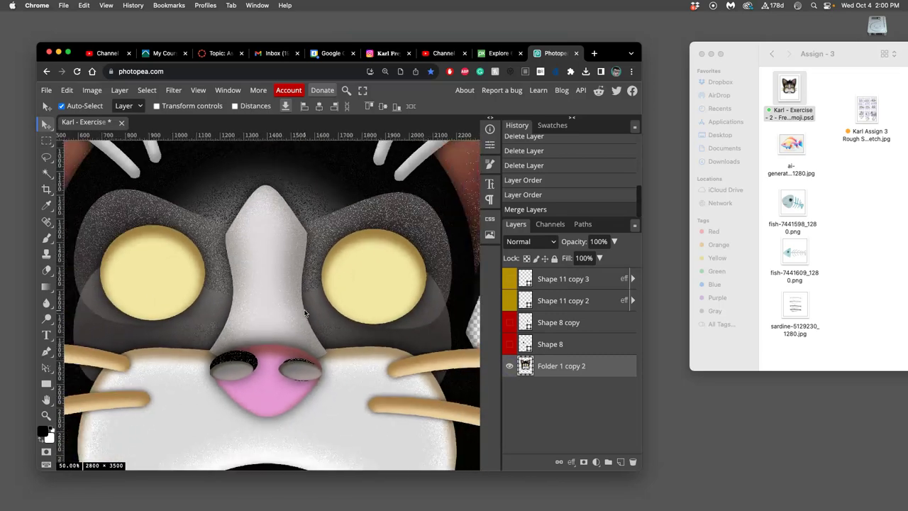
key("super+plus")
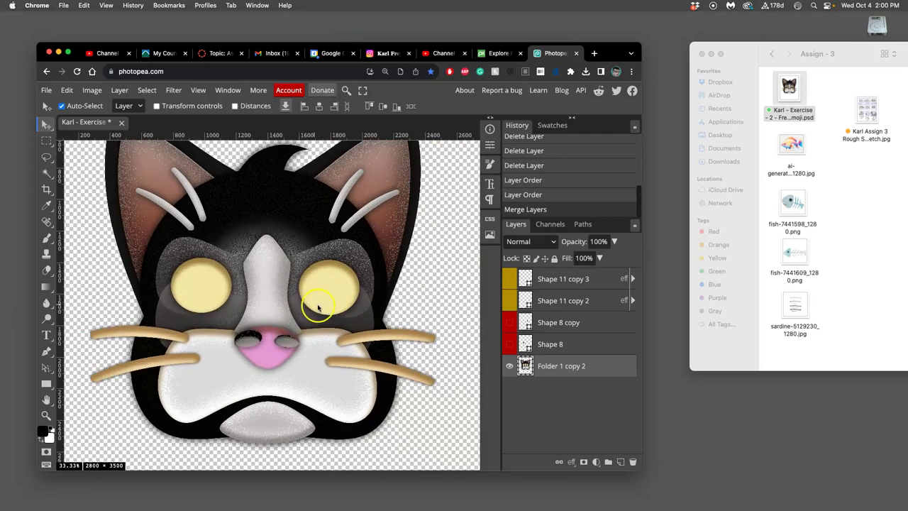
- Turn on the pupil and white highlight layers for both of the cat's eyes
left_click(509, 345)
left_click(510, 345)
left_click(535, 345)
left_click(509, 345)
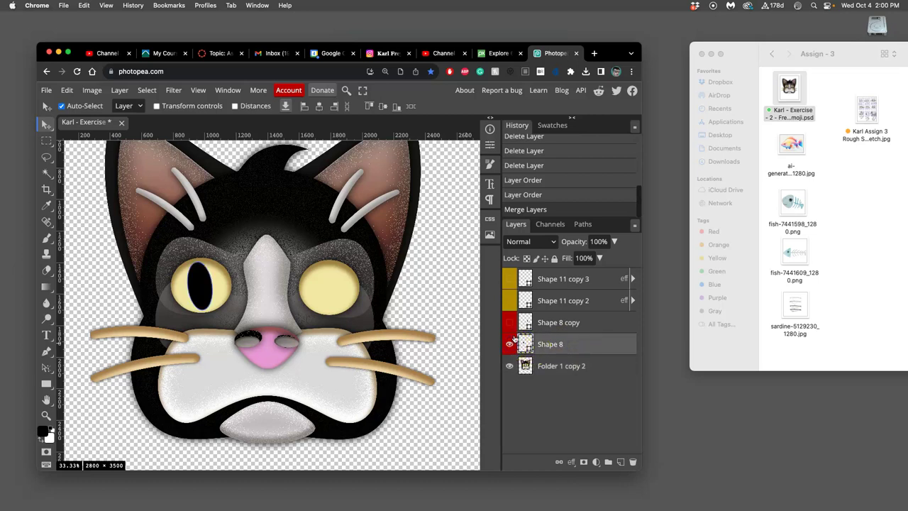
left_click(511, 322)
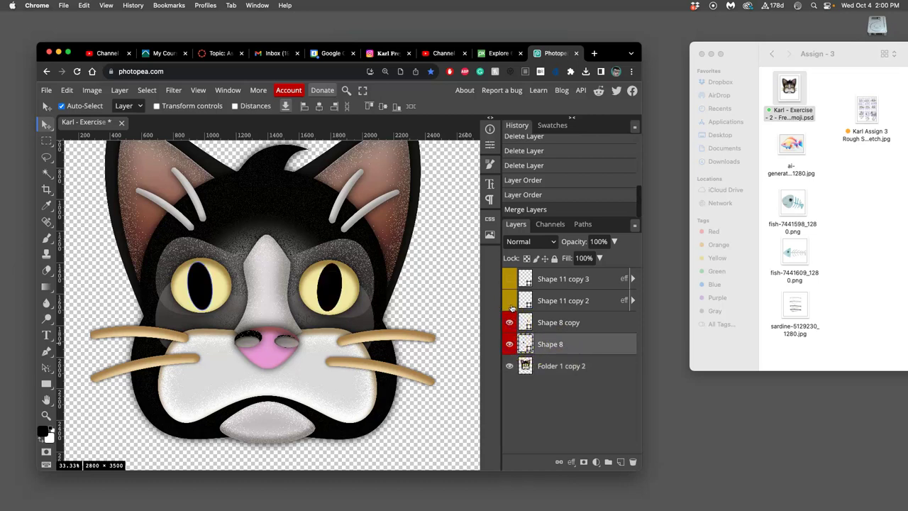
left_click(509, 301)
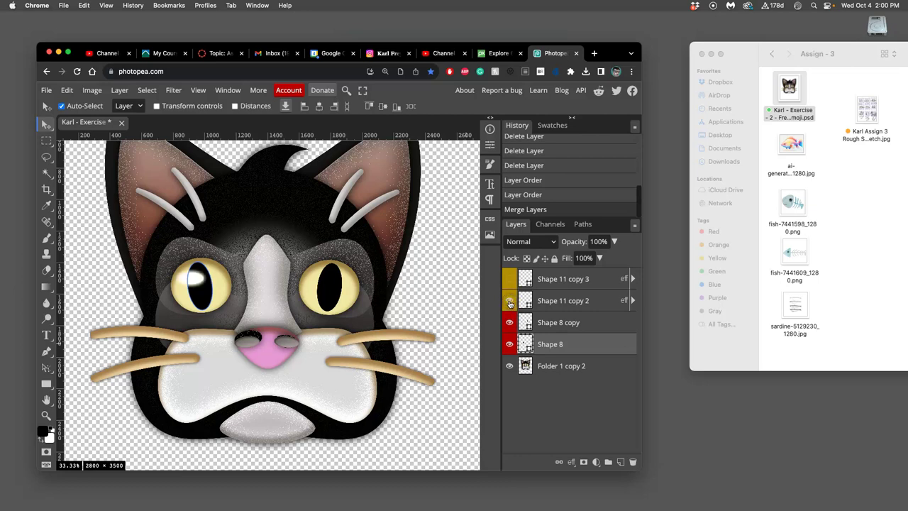
left_click(508, 280)
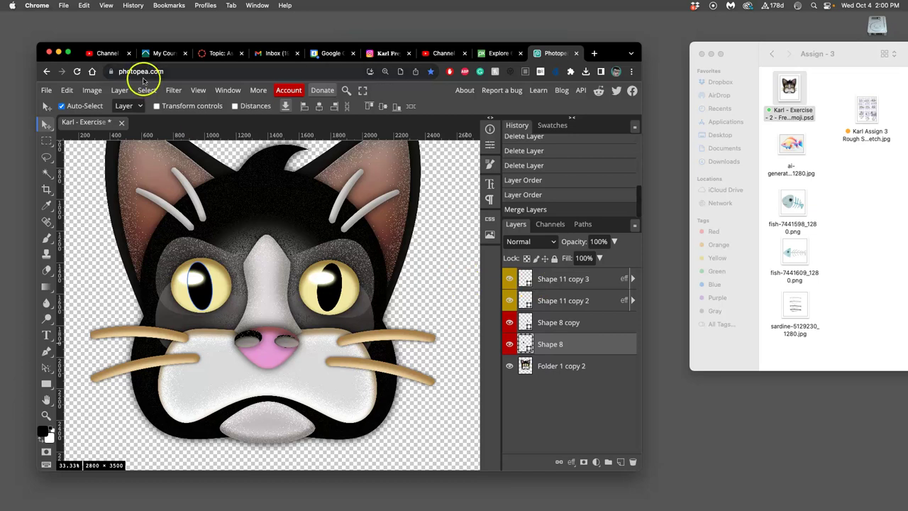
- Open and dismiss the browser's file menu, returning focus to Photopea
left_click(64, 6)
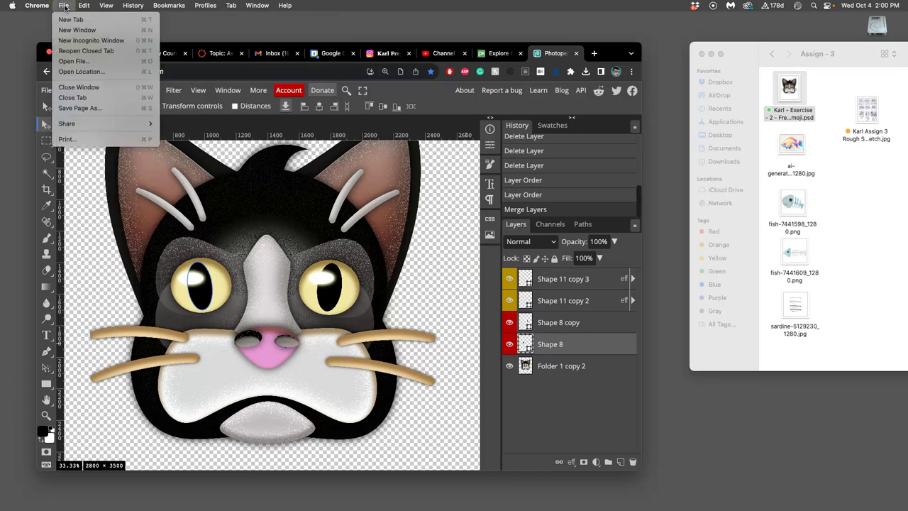
left_click(34, 19)
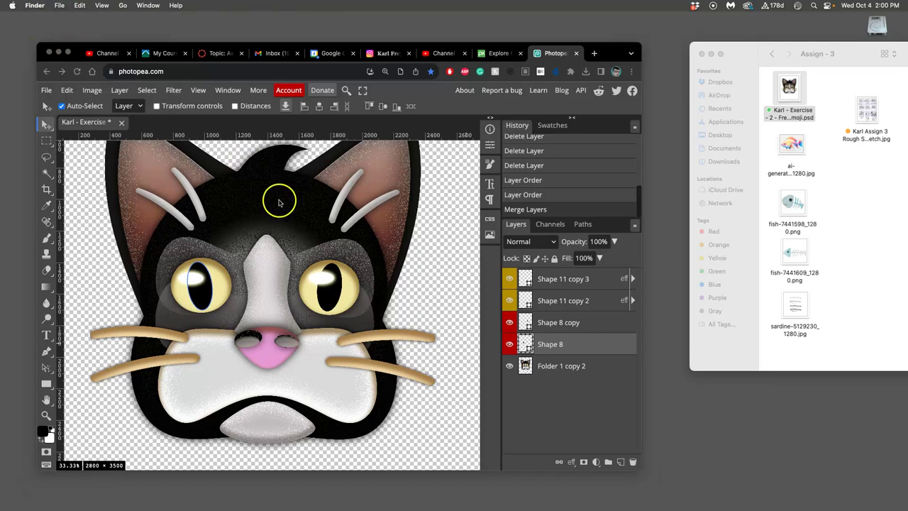
left_click(434, 236)
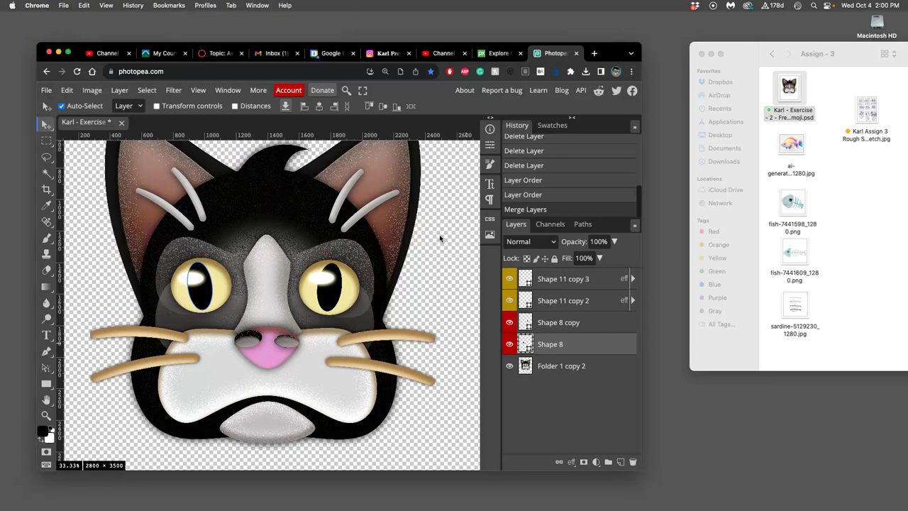
scroll(439, 236, "down", 2)
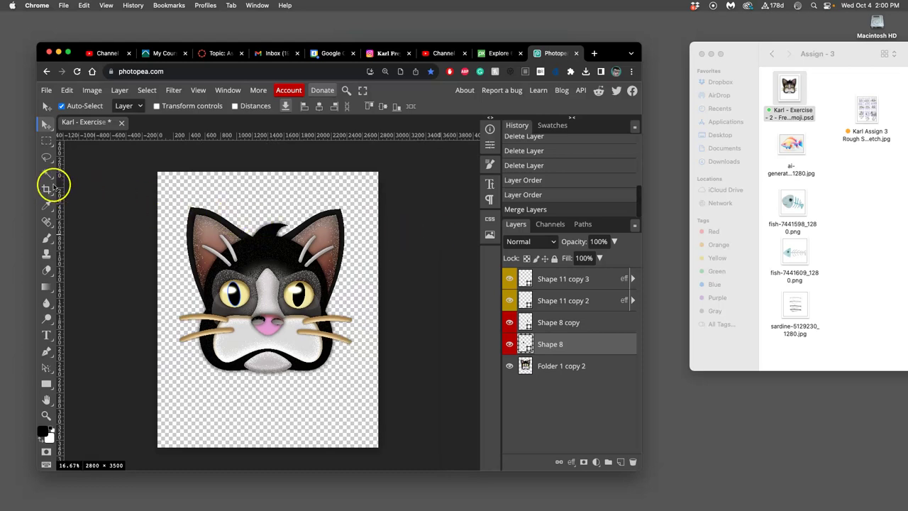
- Crop to a 1:1 square of 2754 × 2754 around the cat's head, then reset the ratio to Free
left_click(51, 188)
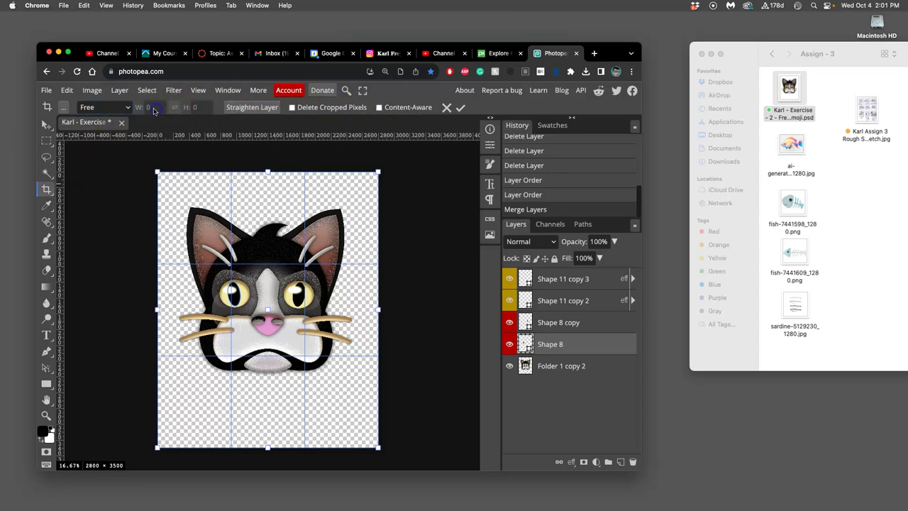
left_click(125, 107)
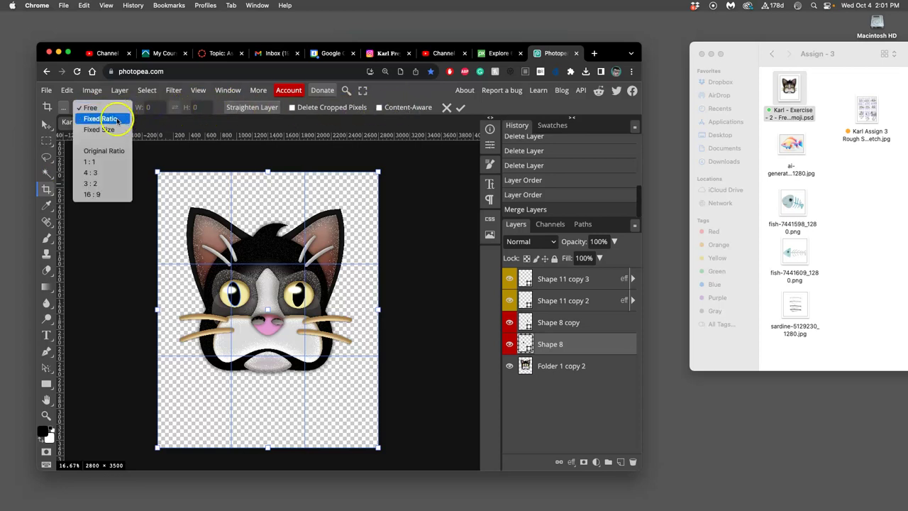
left_click(91, 163)
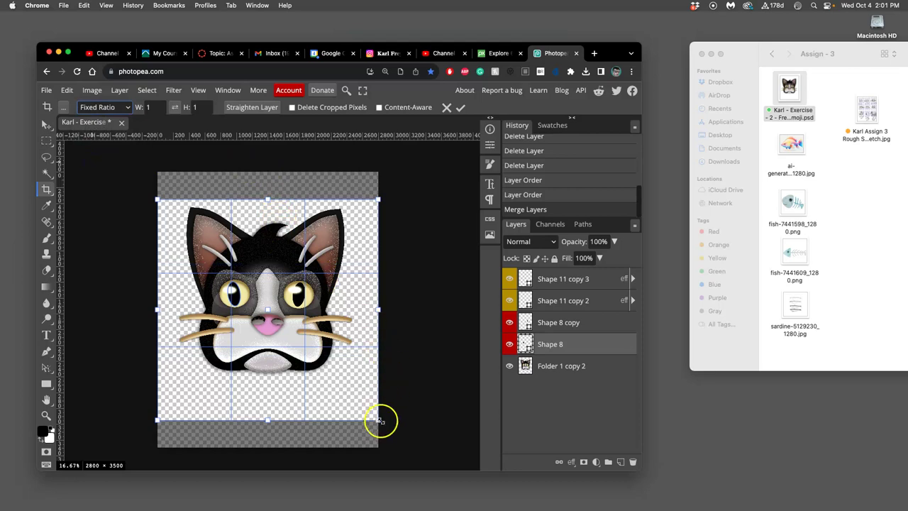
left_click_drag(380, 422, 373, 404)
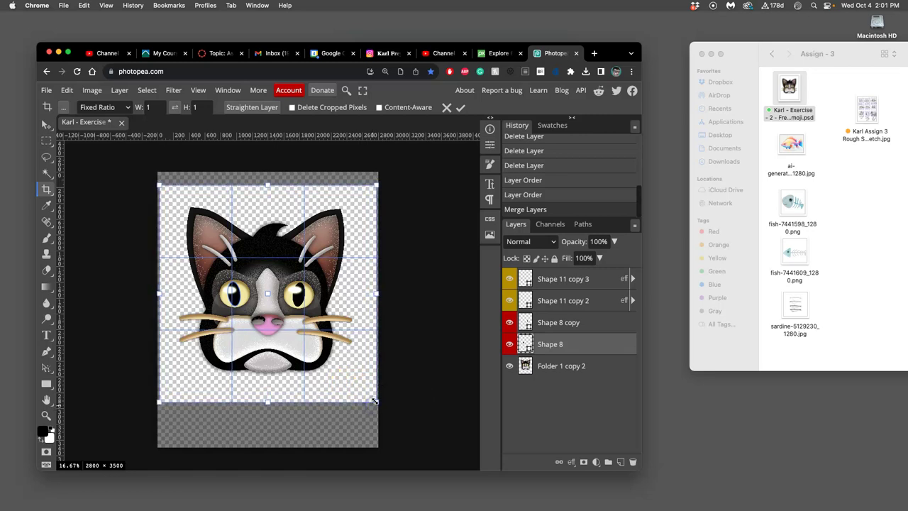
key("Return")
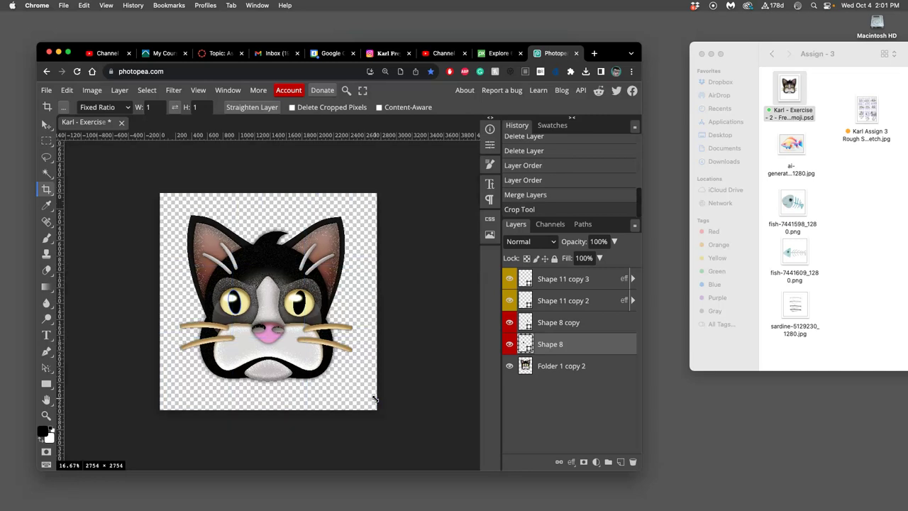
left_click(122, 107)
left_click(112, 98)
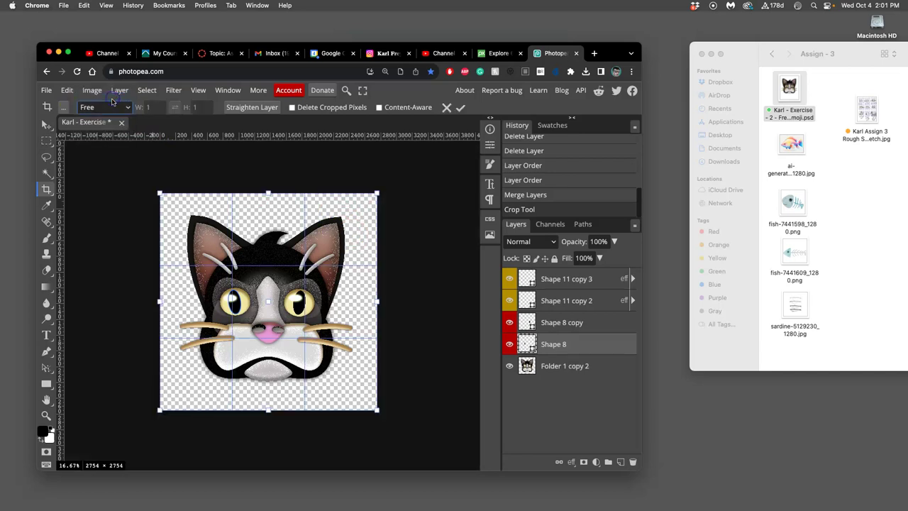
left_click(47, 125)
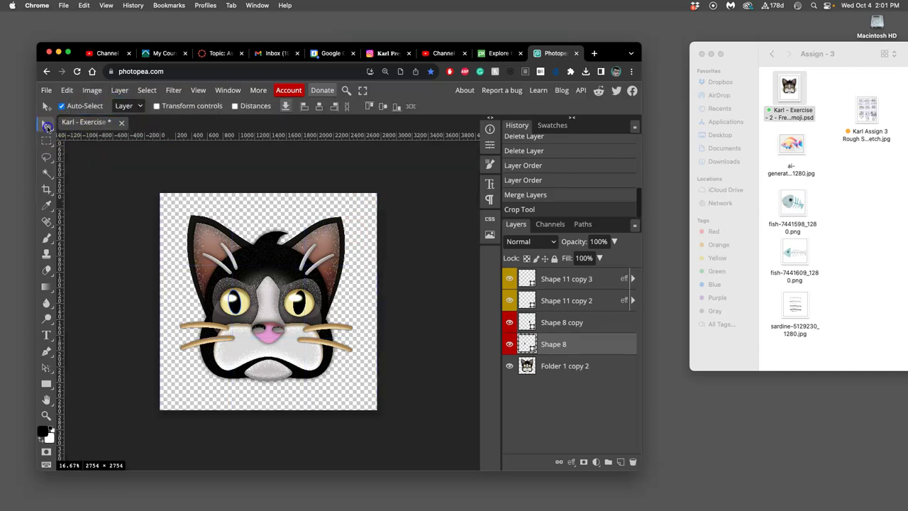
- Set Image Size to 8 × 8 inches at 150 DPI, giving 1200 × 1200 pixels
left_click(93, 92)
left_click(121, 211)
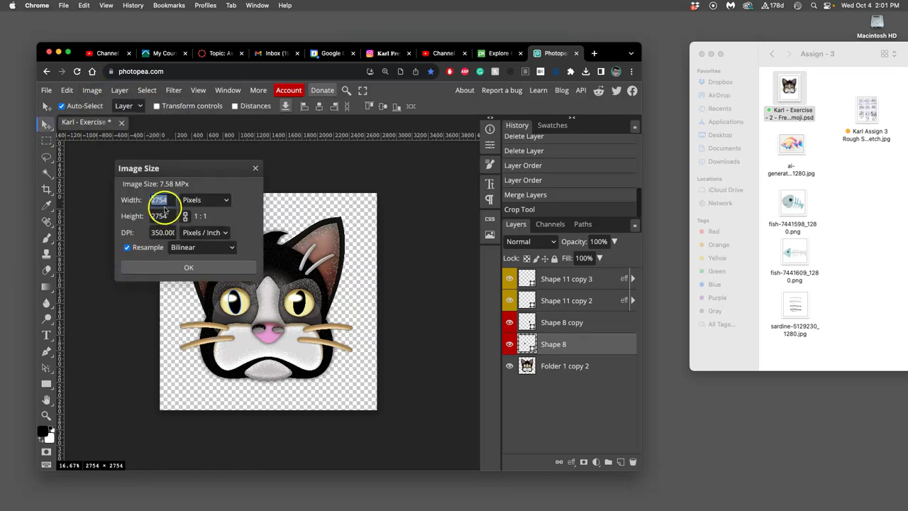
left_click(204, 200)
left_click(198, 244)
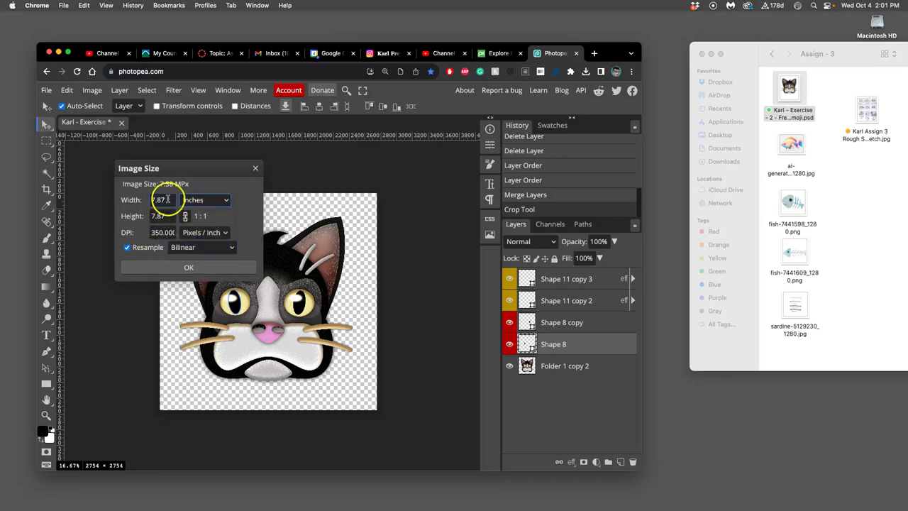
left_click_drag(174, 200, 149, 199)
type("8")
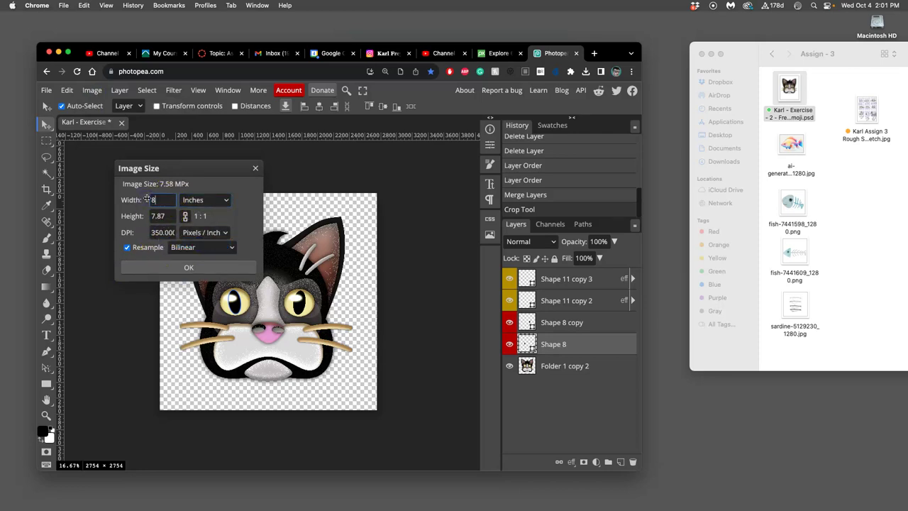
left_click(162, 216)
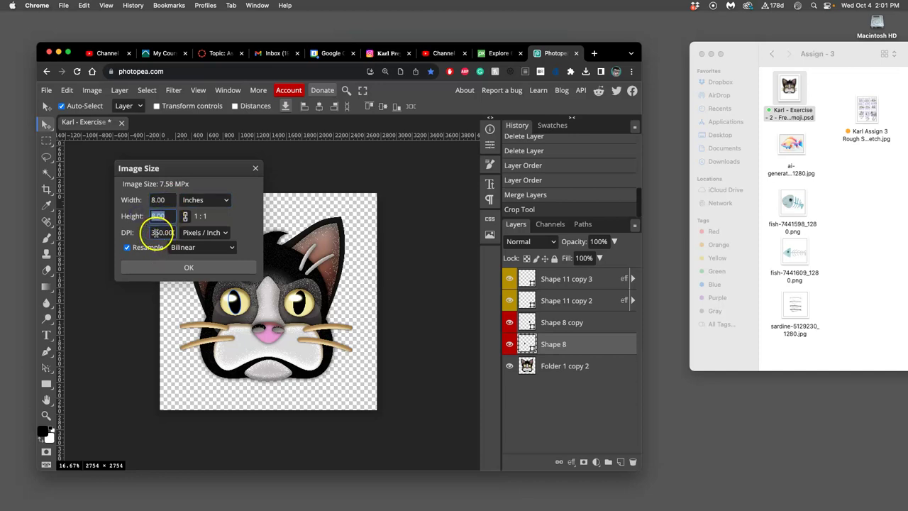
left_click(151, 233)
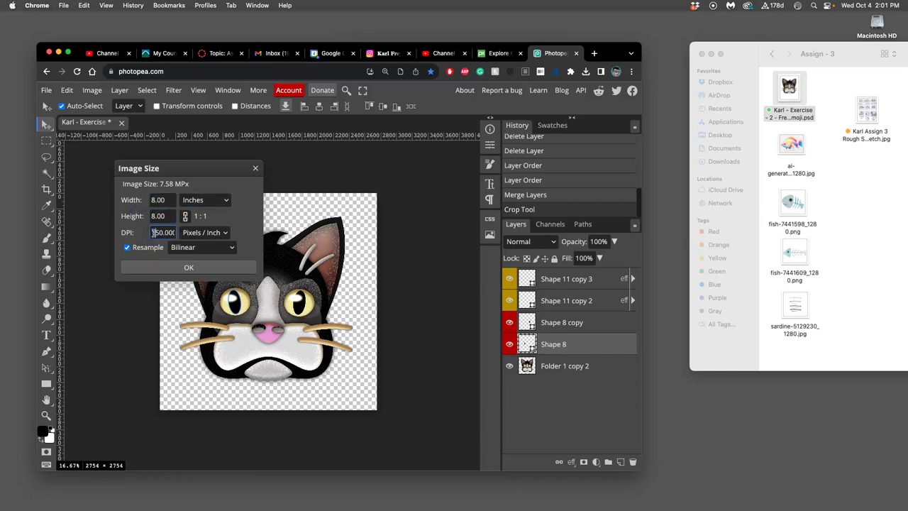
left_click(196, 268)
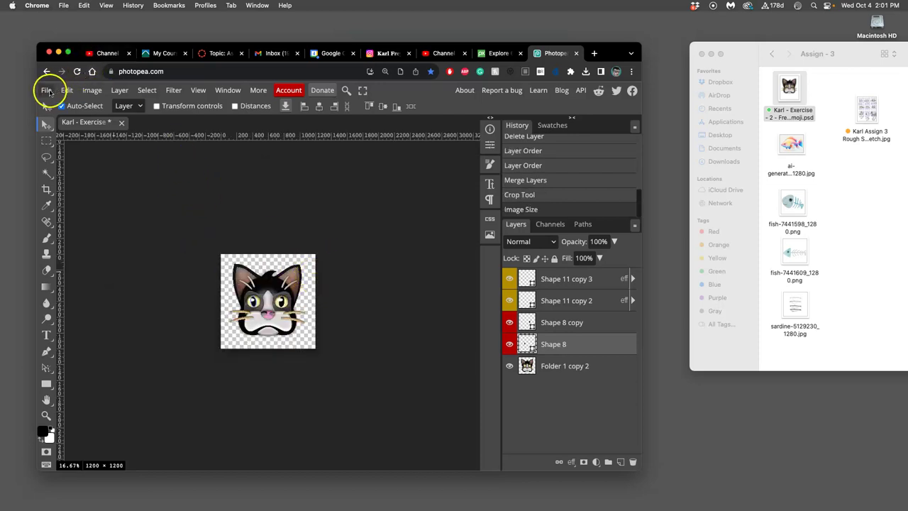
- Save as PSD on the Desktop, renaming the file to the Assign - 3 Free Assets File name
left_click(47, 91)
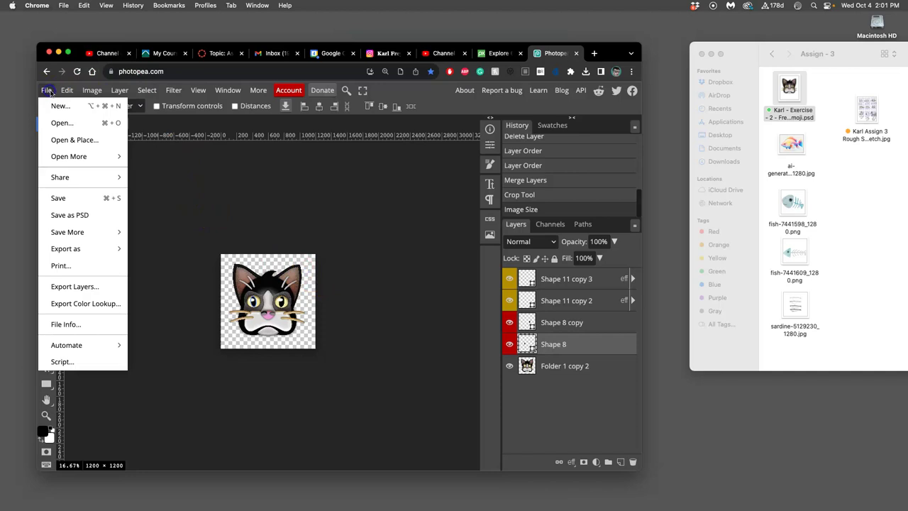
left_click(82, 215)
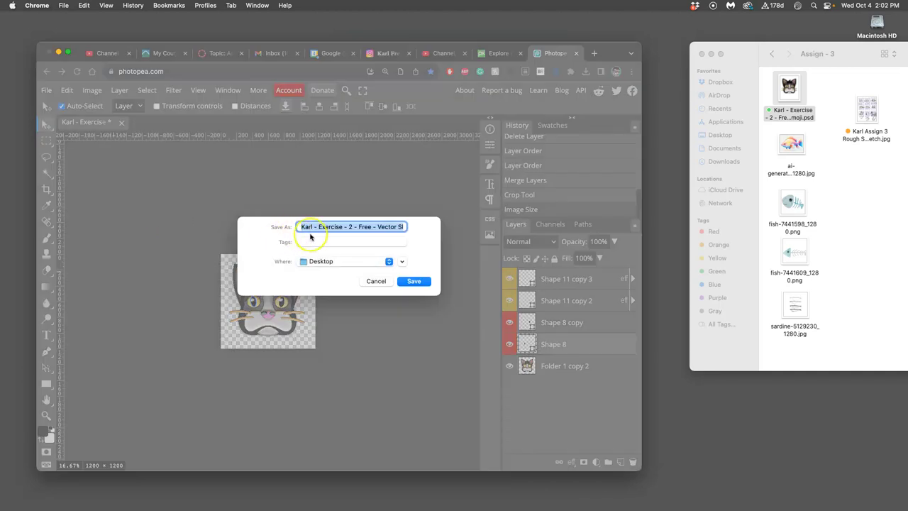
left_click(348, 227)
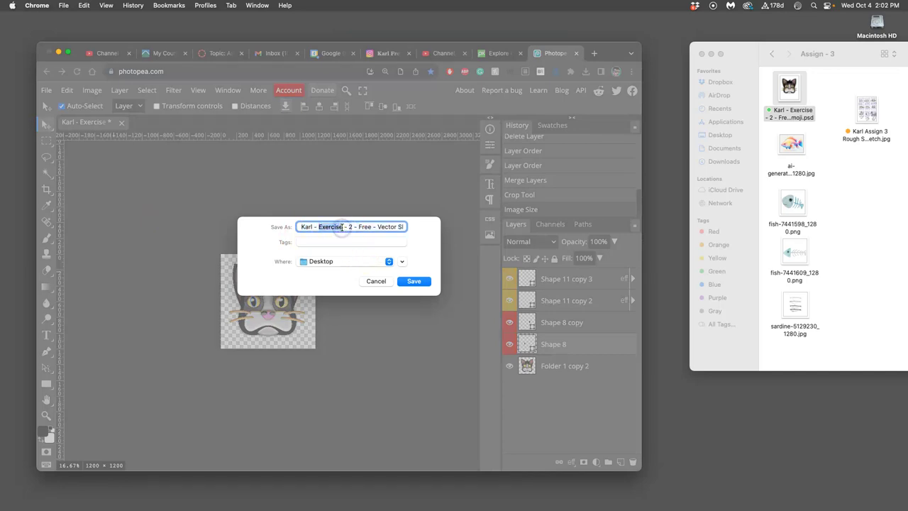
type("Assign")
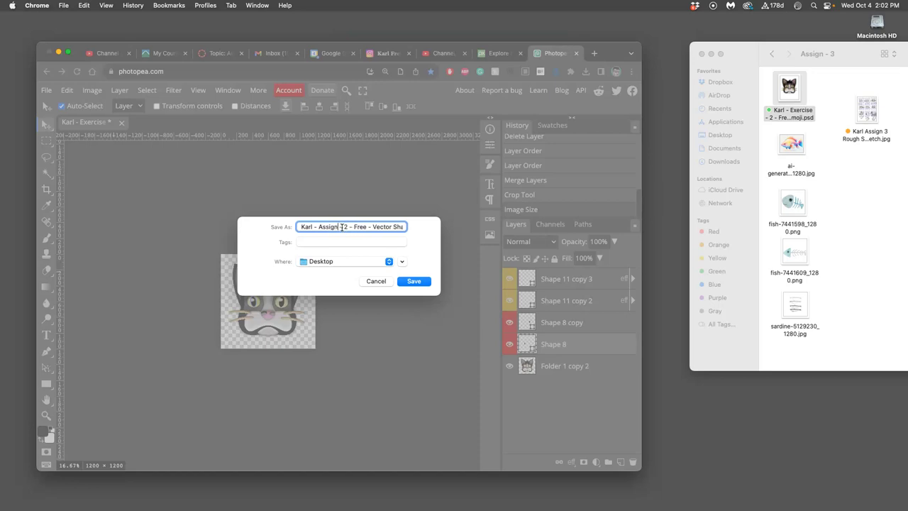
double_click(345, 227)
type("3")
left_click_drag(388, 227, 406, 226)
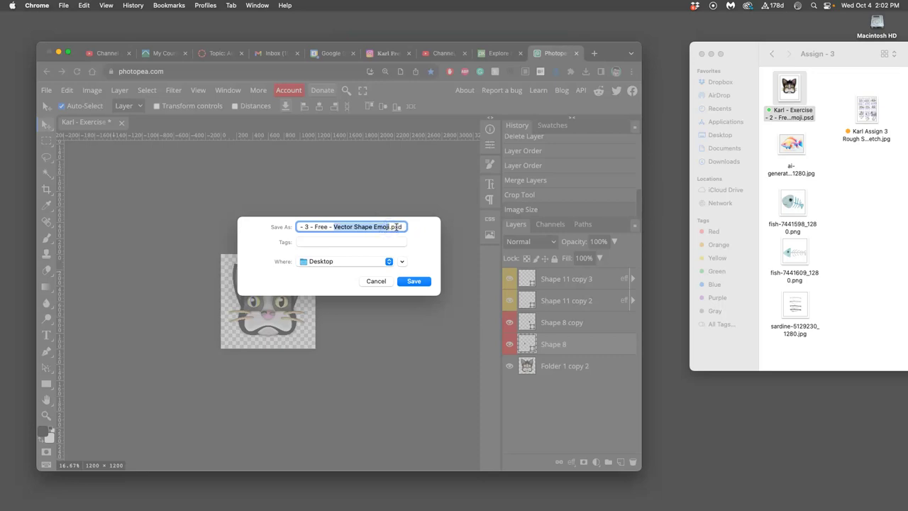
type("Assign")
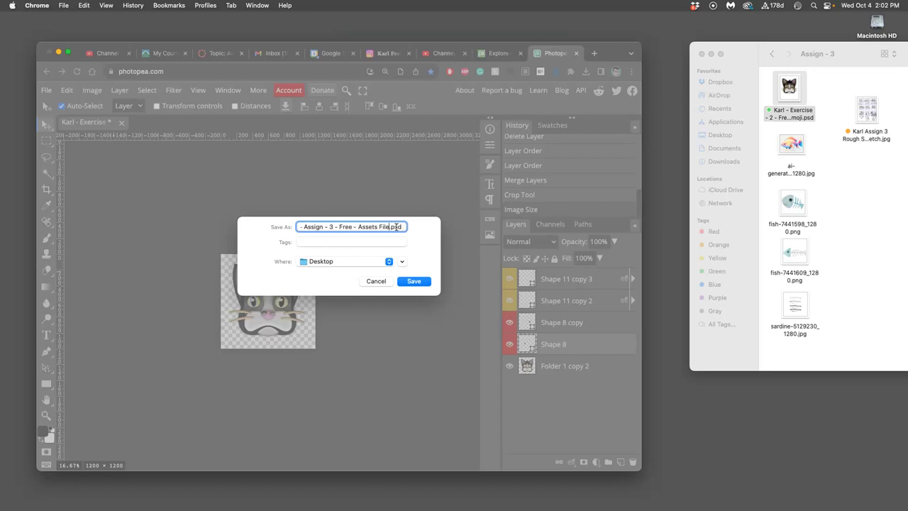
left_click(412, 280)
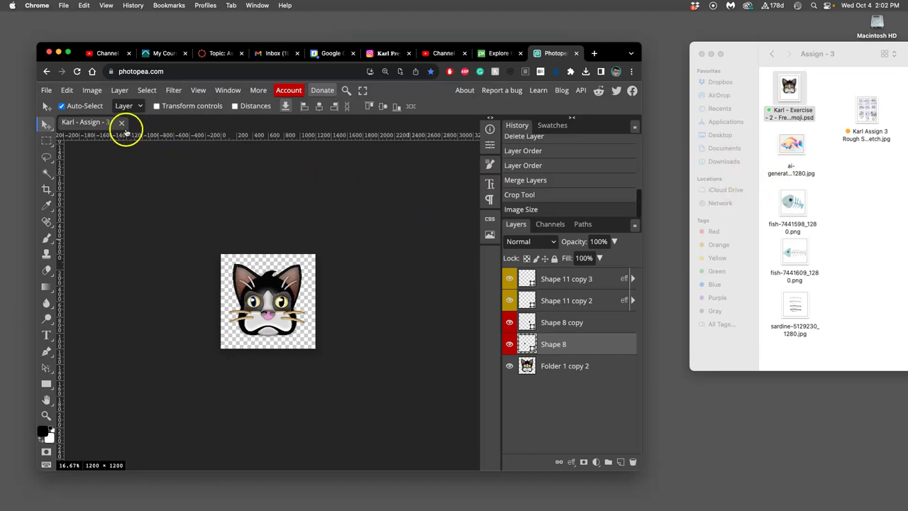
- Close the cat emoji document and start a New Project with height 8.00 inches
left_click(122, 125)
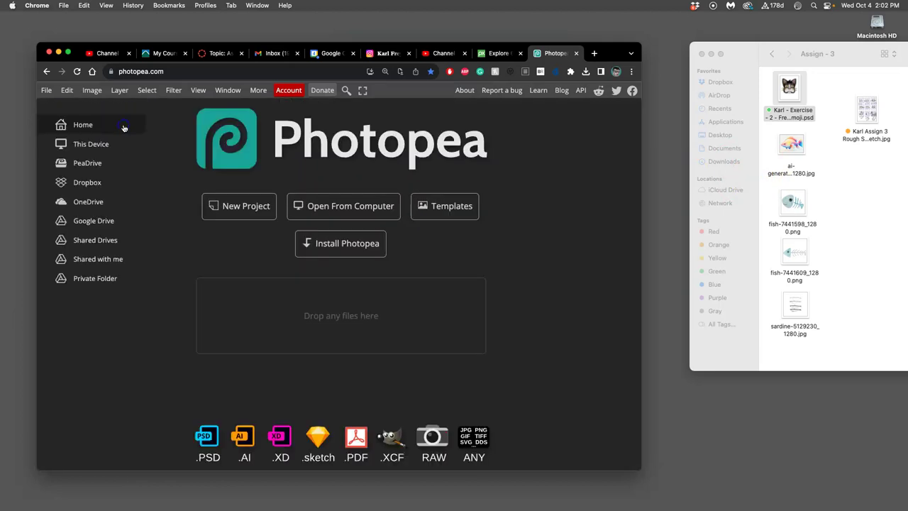
left_click(243, 208)
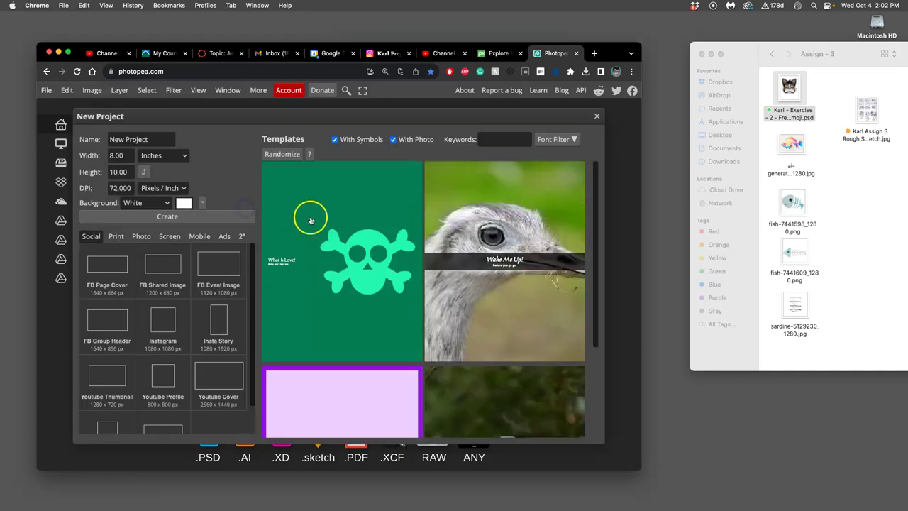
left_click_drag(131, 174, 99, 173)
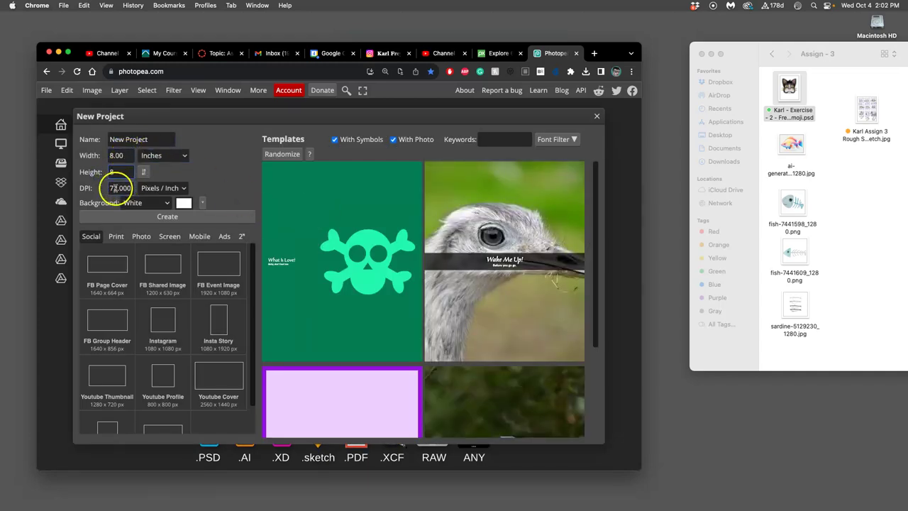
left_click(111, 188)
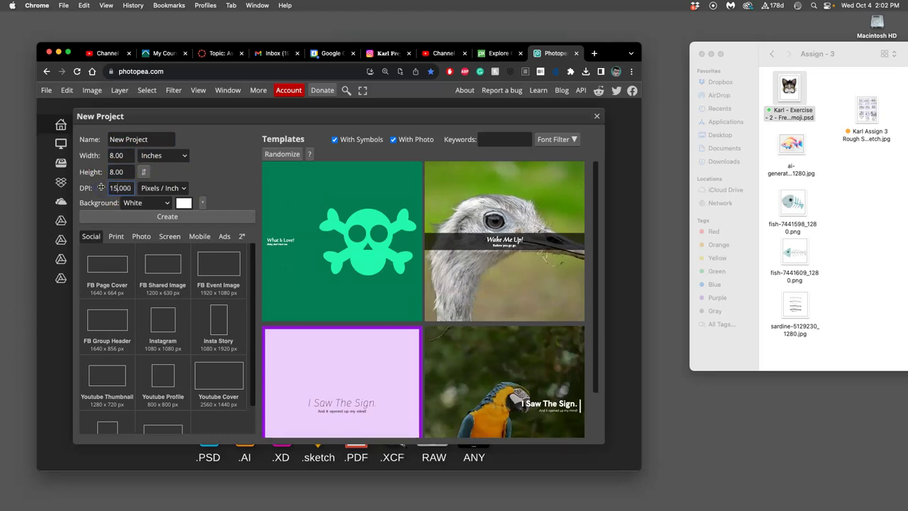
- Highlight the 8-inch square, 150 ppi GIF requirement on the Canvas assignment, then return to Photopea
left_click(217, 53)
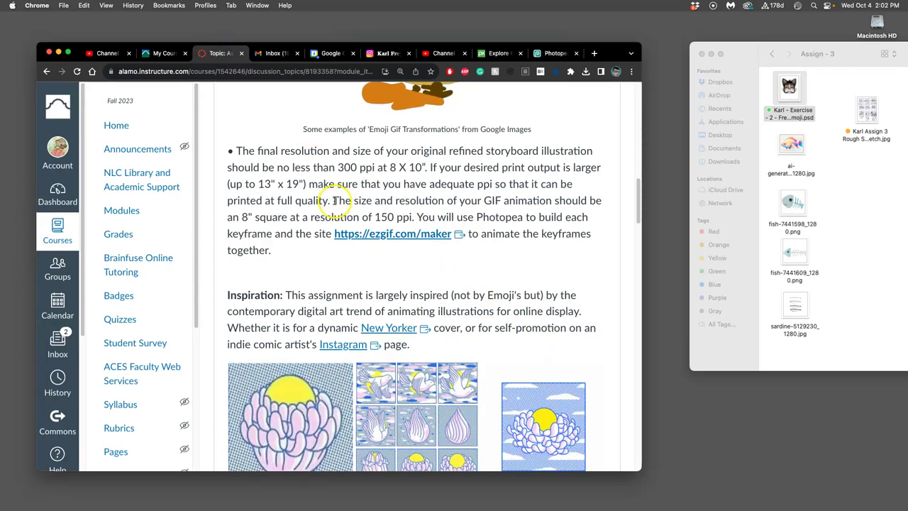
left_click_drag(332, 201, 414, 222)
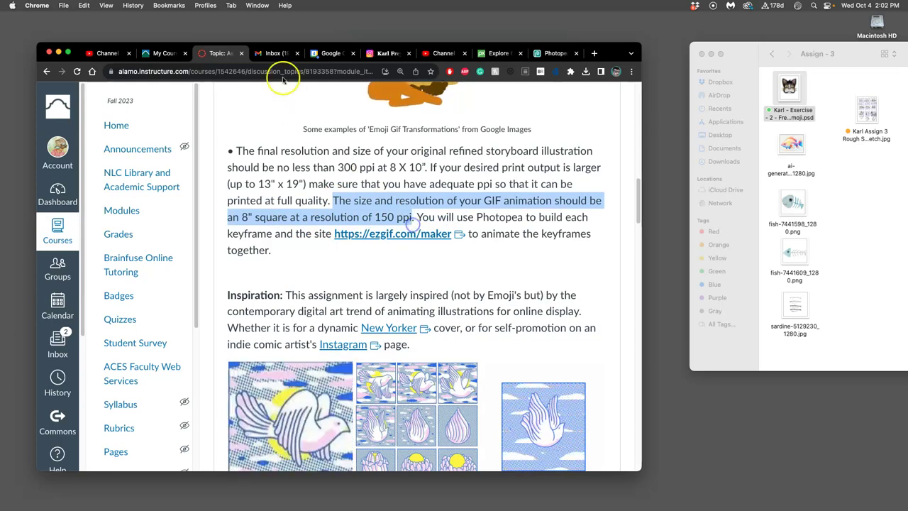
left_click(566, 53)
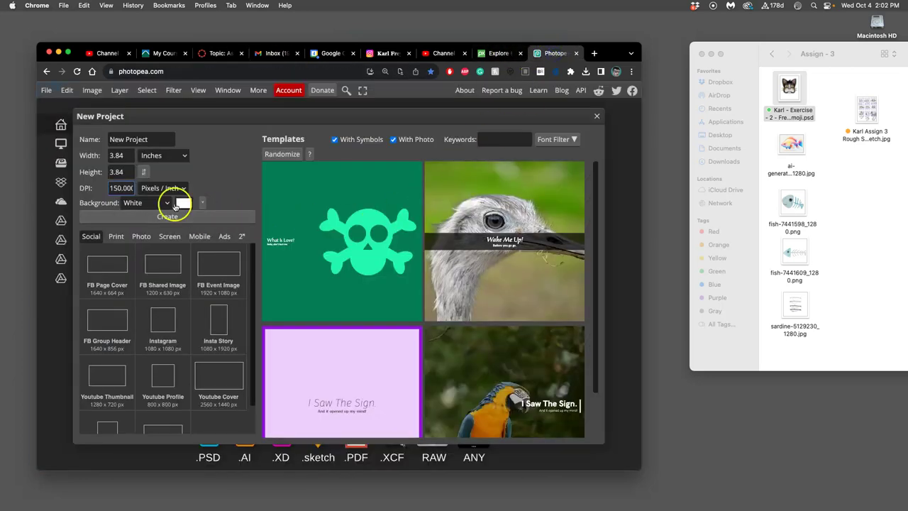
- Create a new 8 × 8 inch square canvas at 150 DPI
left_click(119, 155)
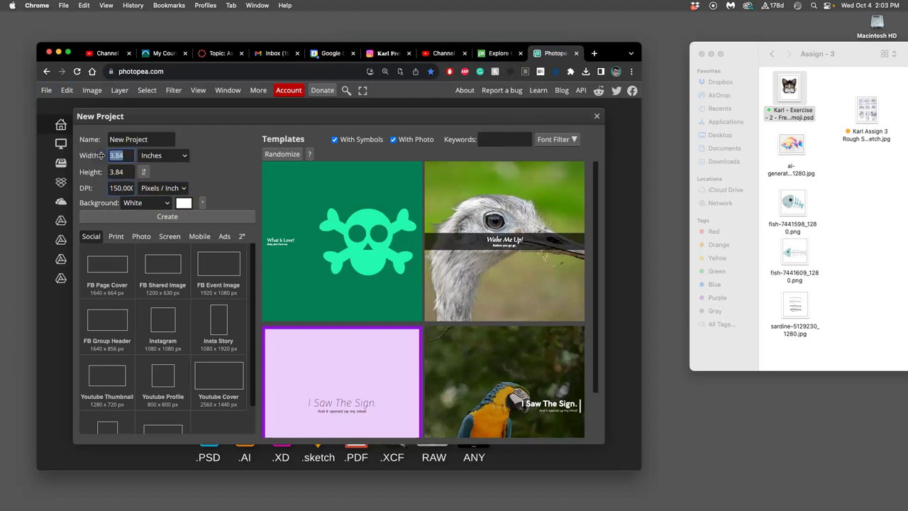
type("8")
left_click(113, 172)
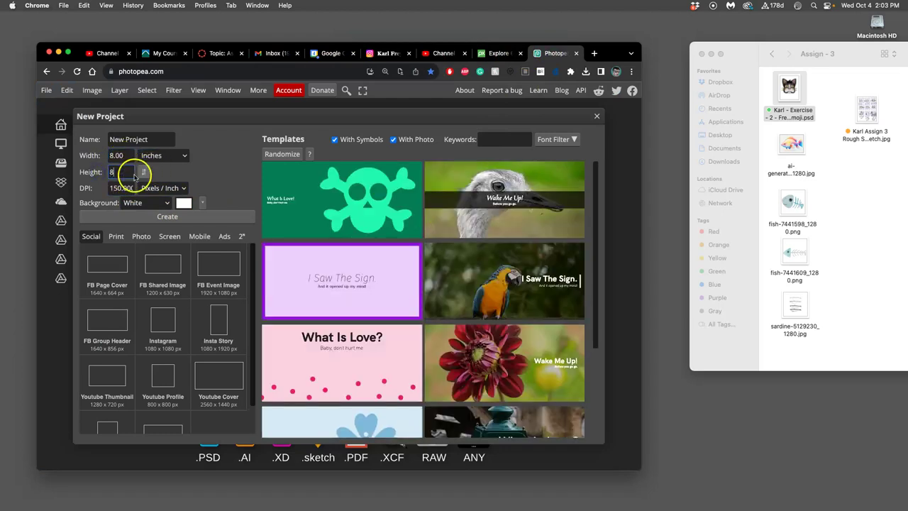
type("8")
left_click(217, 178)
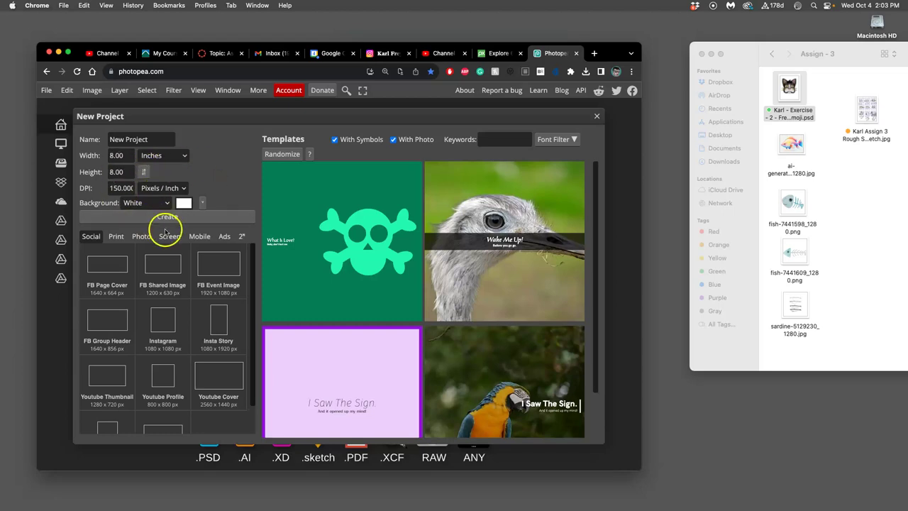
left_click(167, 216)
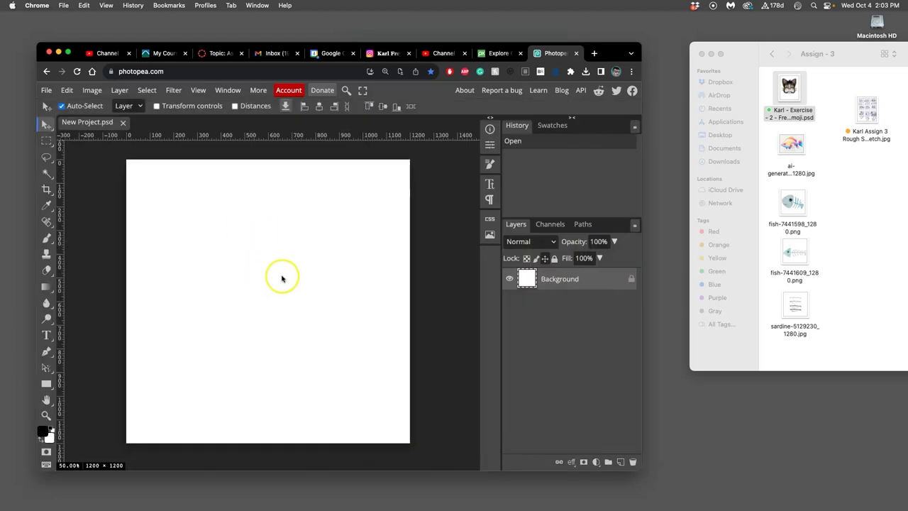
- Place the fish JPG on the canvas, then close the project without saving
left_click_drag(786, 147, 257, 287)
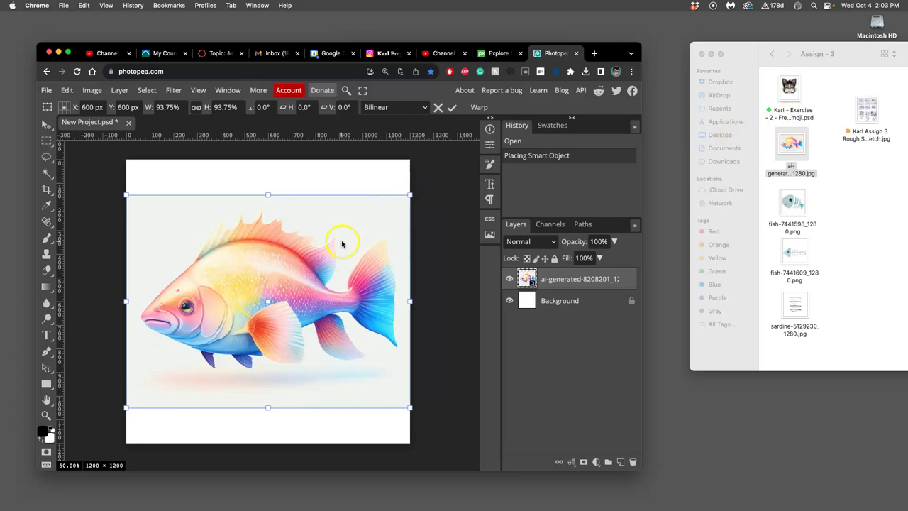
left_click(128, 122)
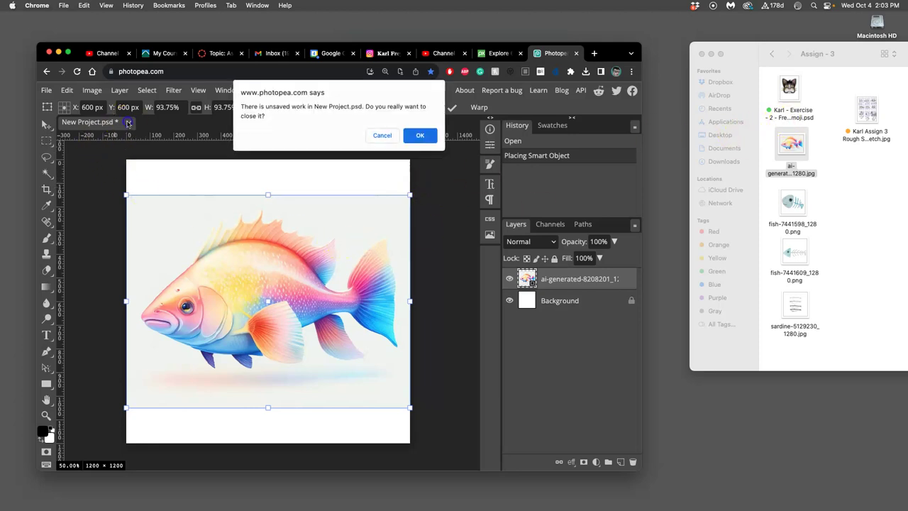
left_click(416, 134)
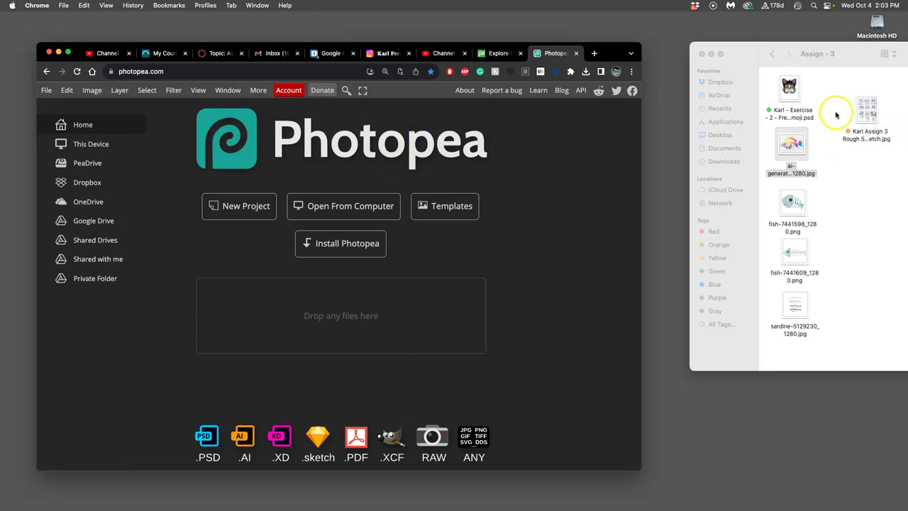
- Trash the old exercise PSD and drag the desktop assets PSD into Assign - 3
left_click_drag(789, 86, 787, 92)
left_click_drag(846, 60, 584, 88)
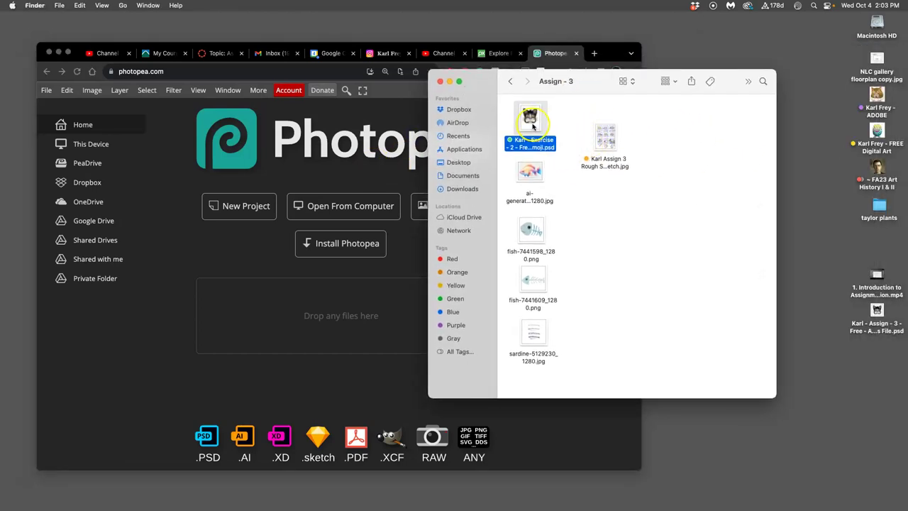
right_click(536, 124)
left_click(555, 154)
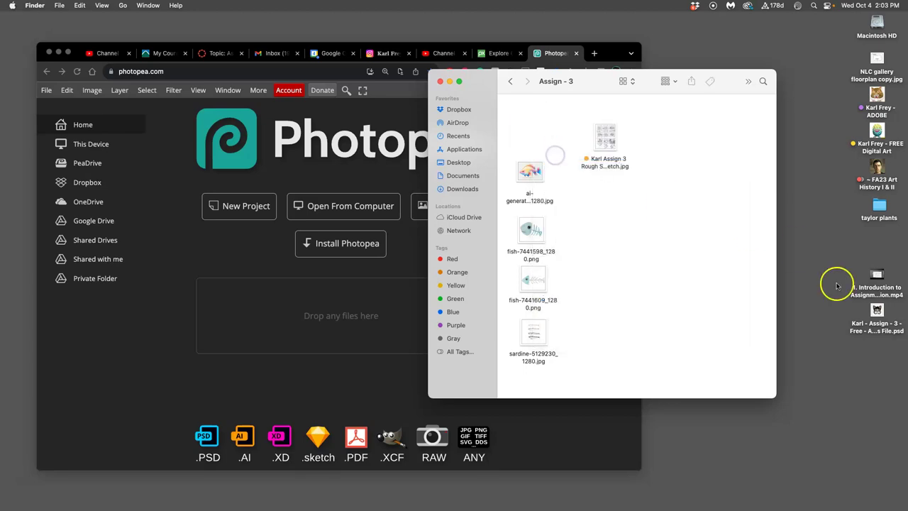
left_click_drag(876, 312, 535, 124)
- Tag the assets PSD green and rename it to include ASSETS
right_click(536, 124)
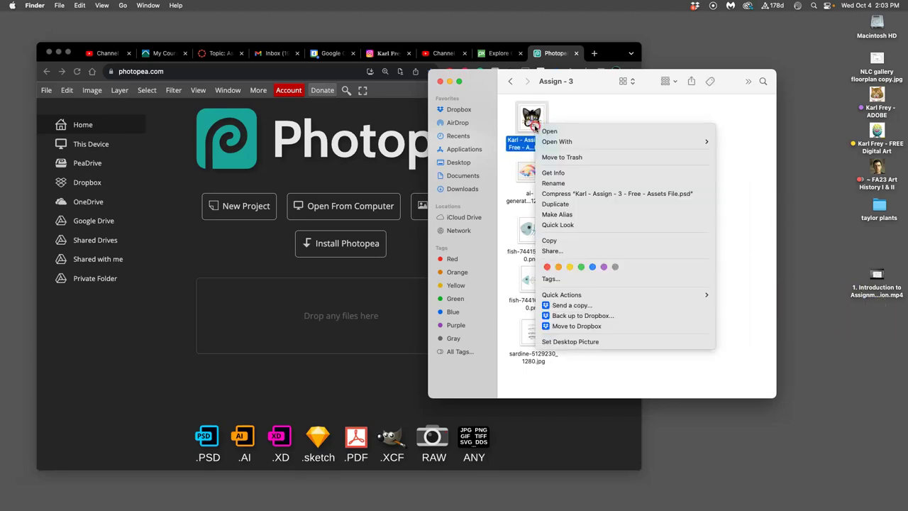
left_click(581, 267)
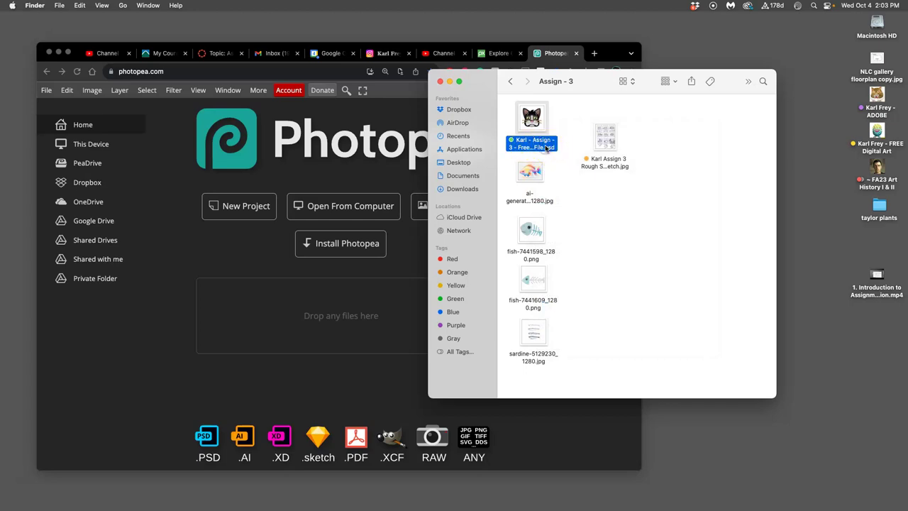
left_click(536, 146)
left_click(533, 147)
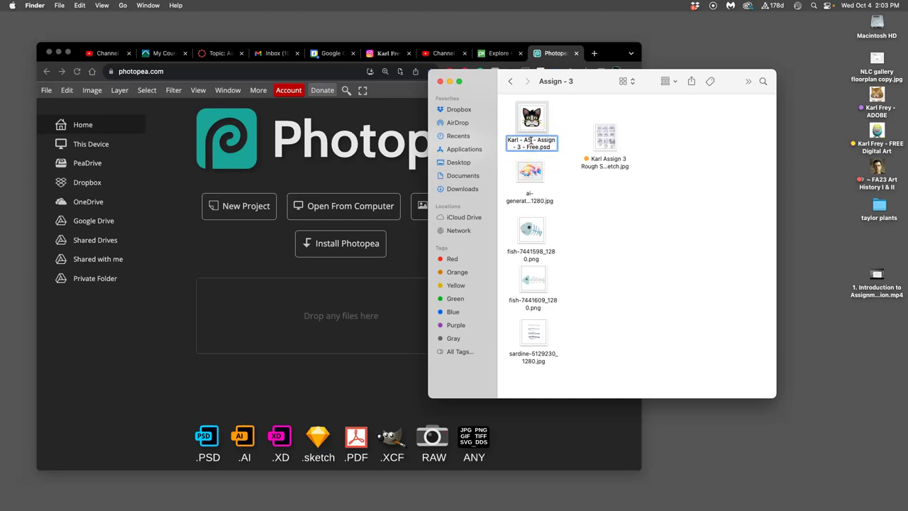
left_click(576, 126)
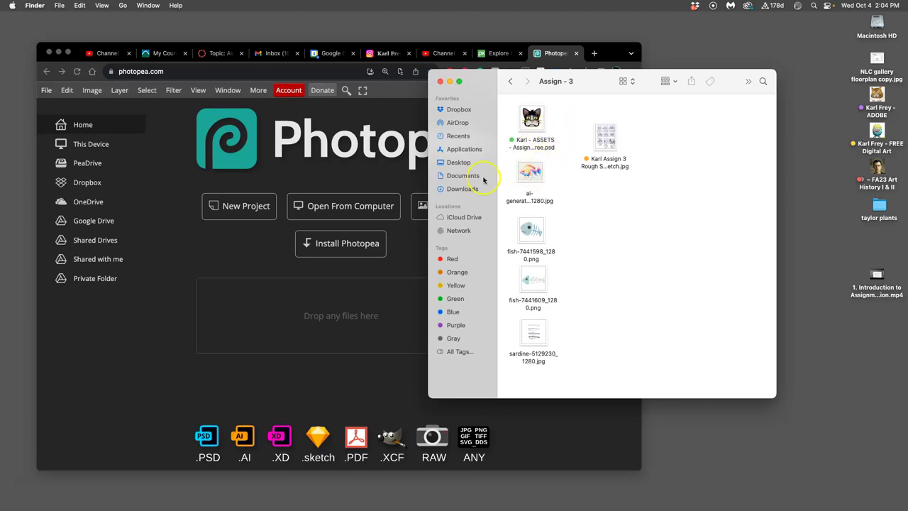
- Bring the Finder window in front of the browser, moved up-right and narrowed
left_click(416, 254)
left_click(643, 218)
left_click_drag(600, 84, 700, 69)
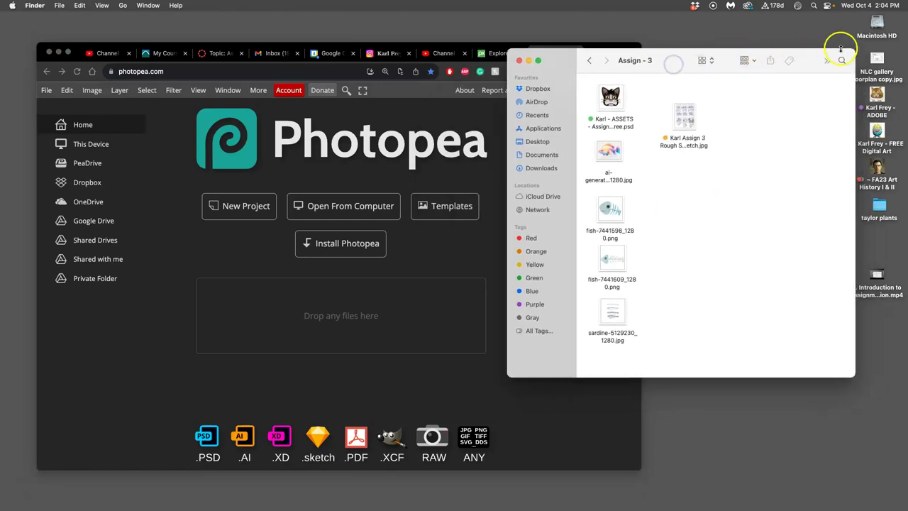
left_click_drag(854, 51, 861, 130)
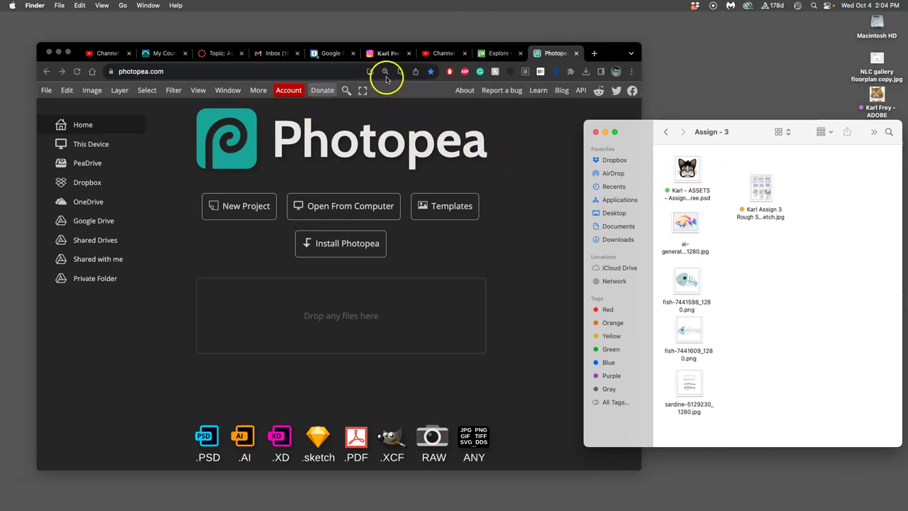
- Open the rough storyboard sketch JPG in Preview, shrink it and tuck it left behind the browser
left_click(764, 190)
double_click(764, 190)
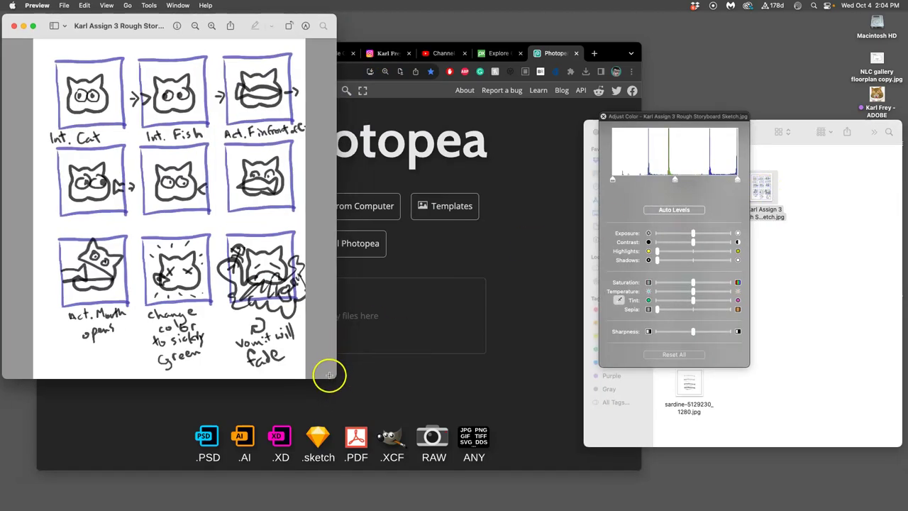
left_click_drag(333, 376, 227, 332)
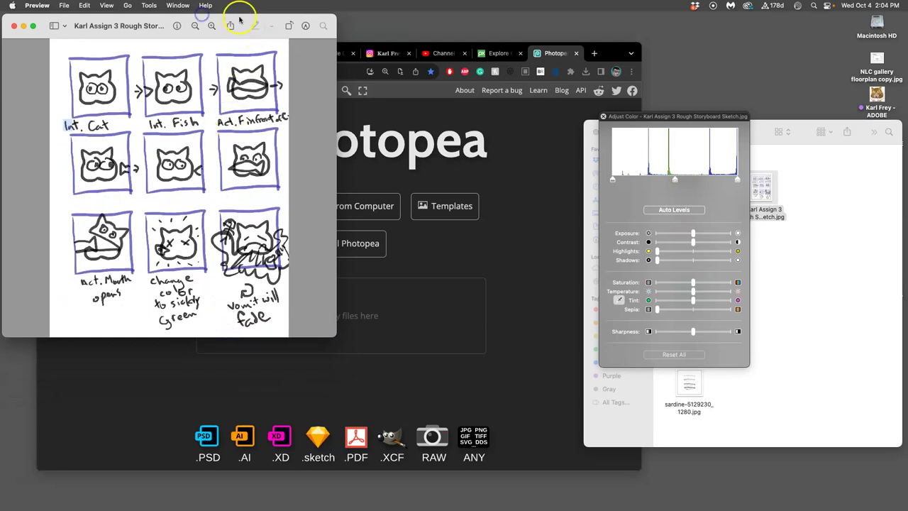
left_click_drag(239, 20, 181, 9)
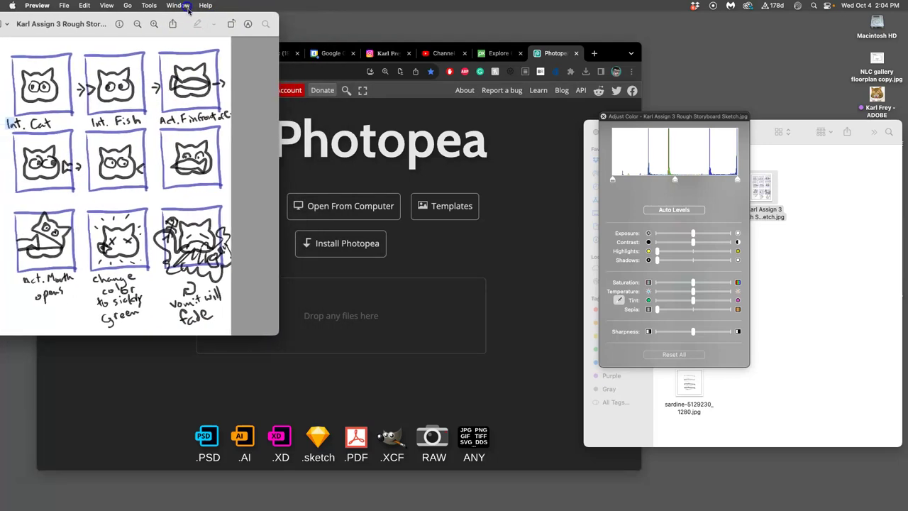
left_click(497, 134)
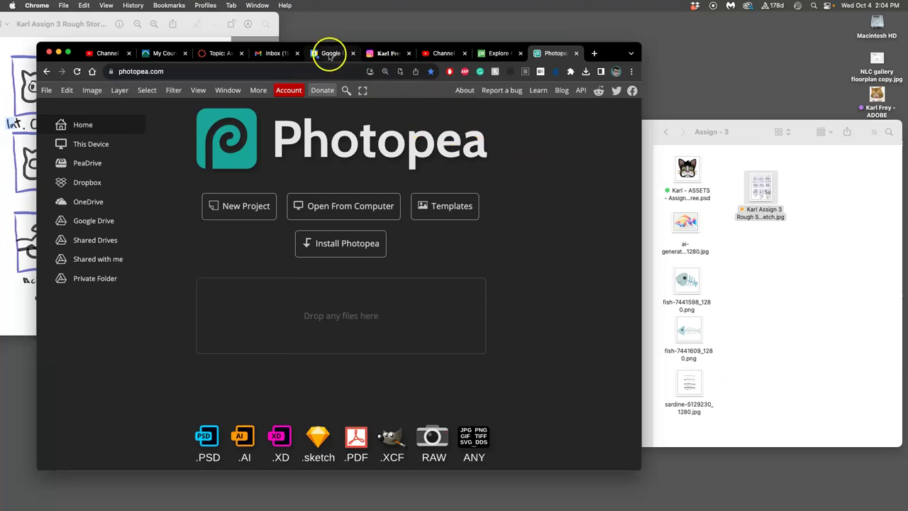
- Switch to the course site tab and scroll through the instructor's example discussion post
left_click(218, 54)
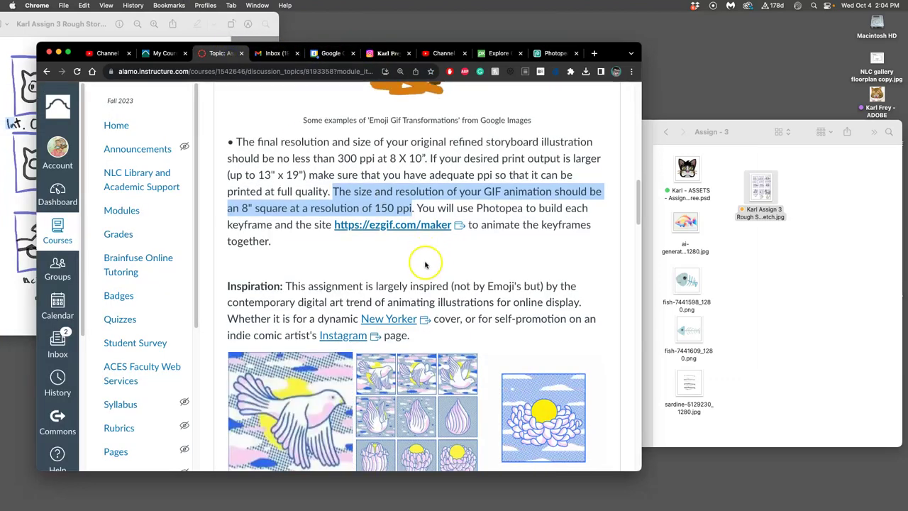
scroll(426, 265, "down", 5)
scroll(521, 242, "down", 5)
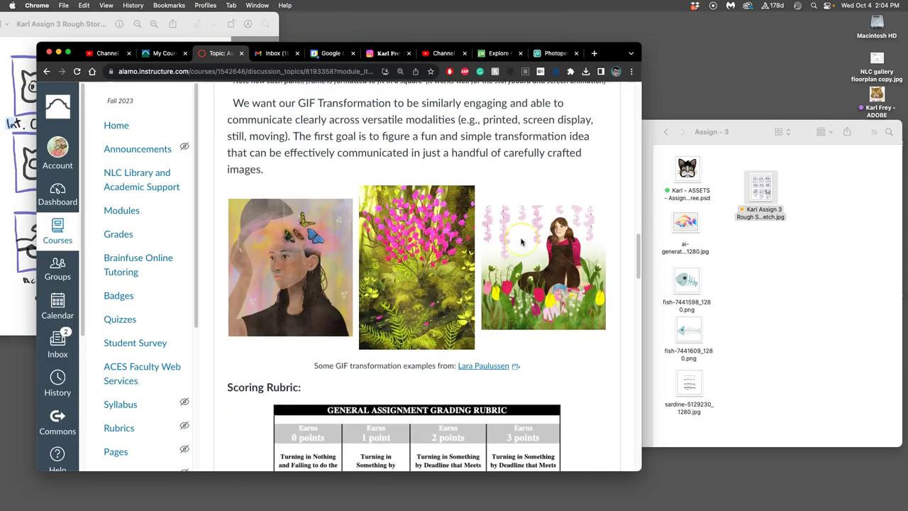
scroll(521, 242, "down", 1)
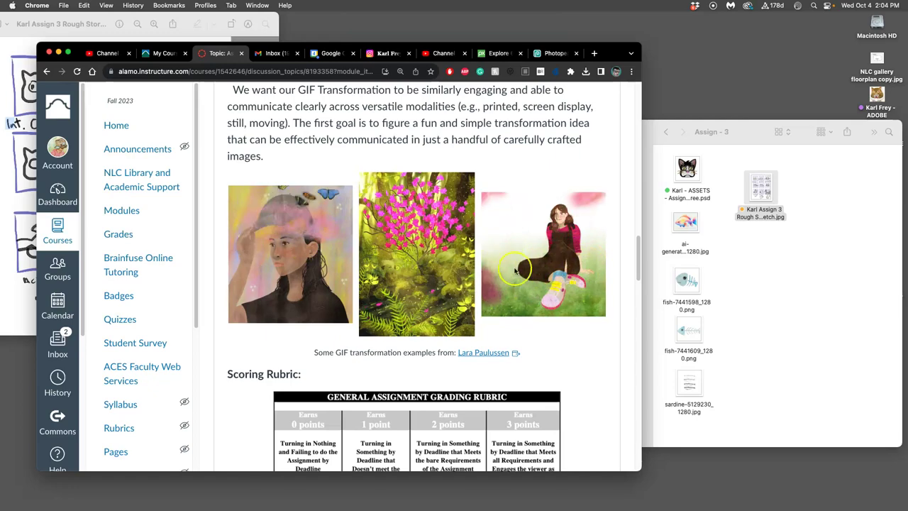
scroll(367, 298, "down", 1)
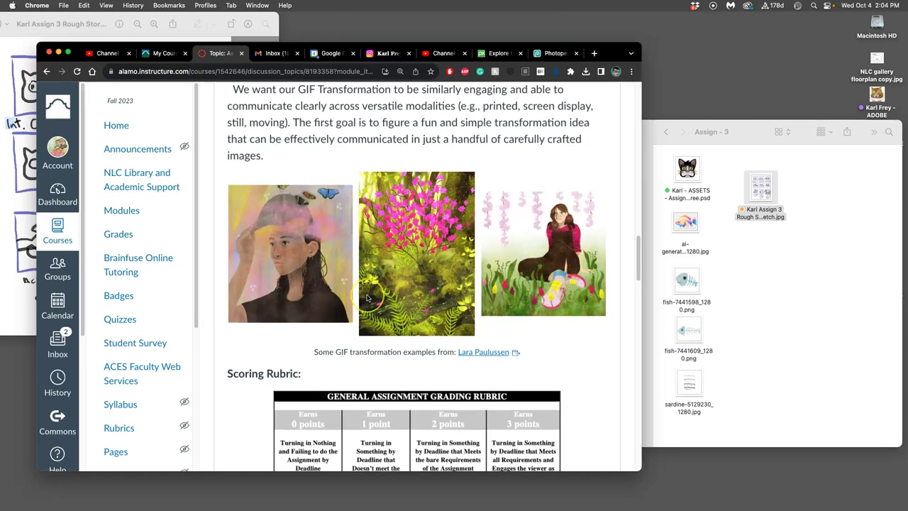
scroll(367, 298, "down", 10)
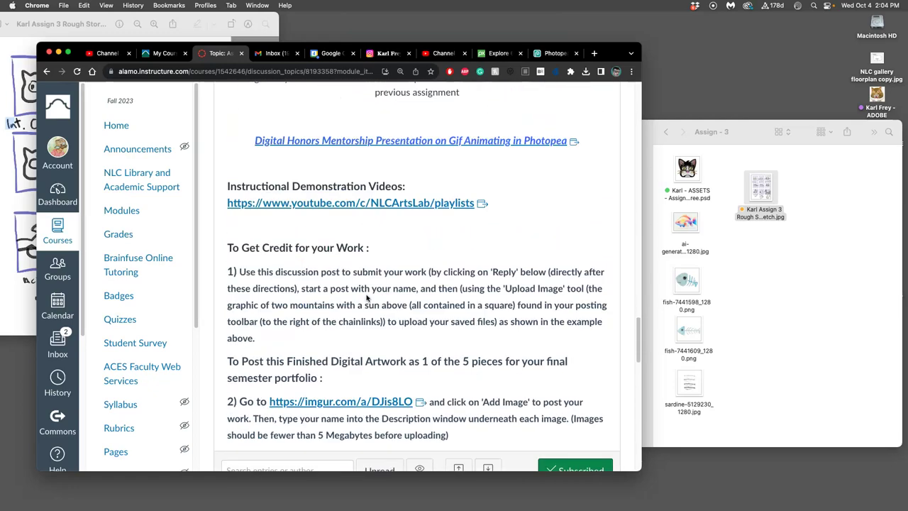
scroll(367, 298, "down", 10)
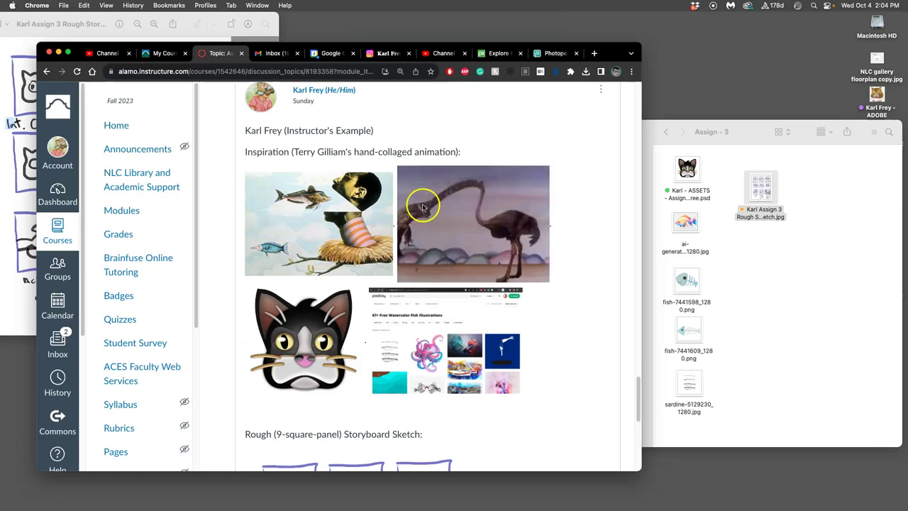
- Search Pixabay for 'vintage watercolor', after first trying 'cloudy vintage watercolor'
left_click(560, 54)
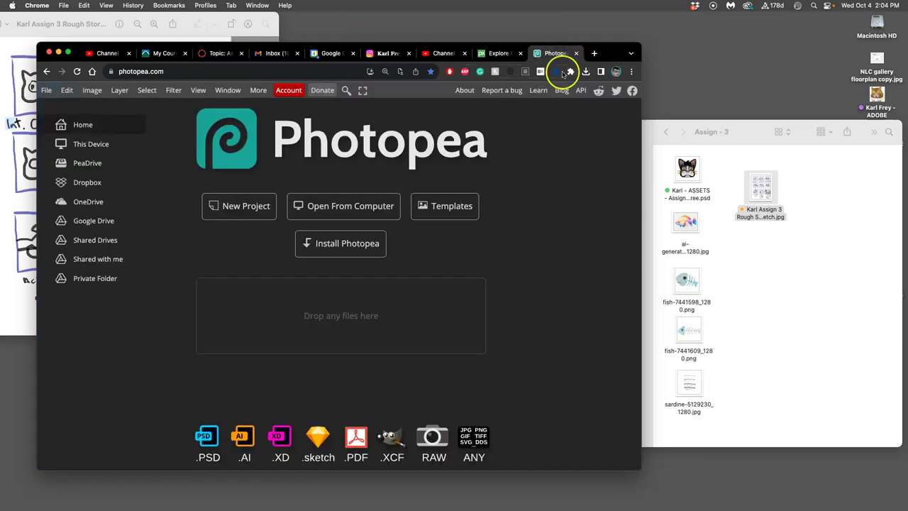
left_click(499, 53)
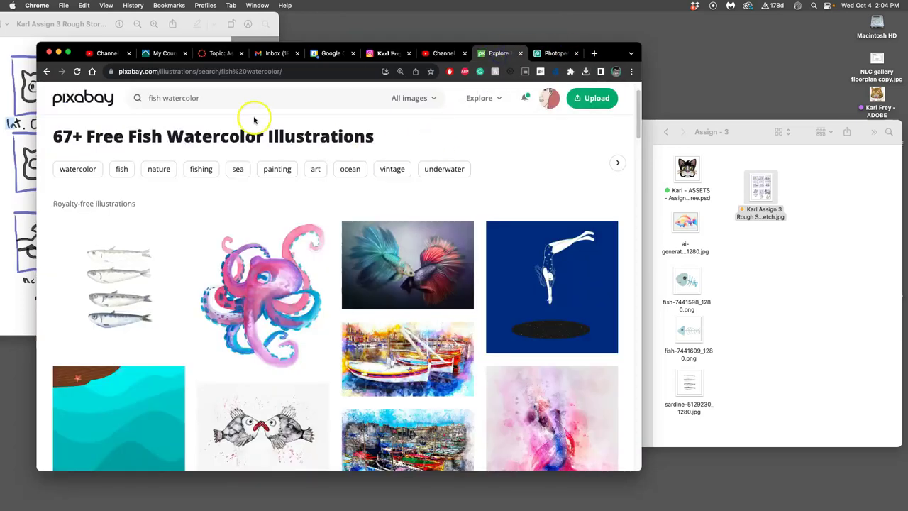
left_click_drag(207, 98, 140, 98)
type("c")
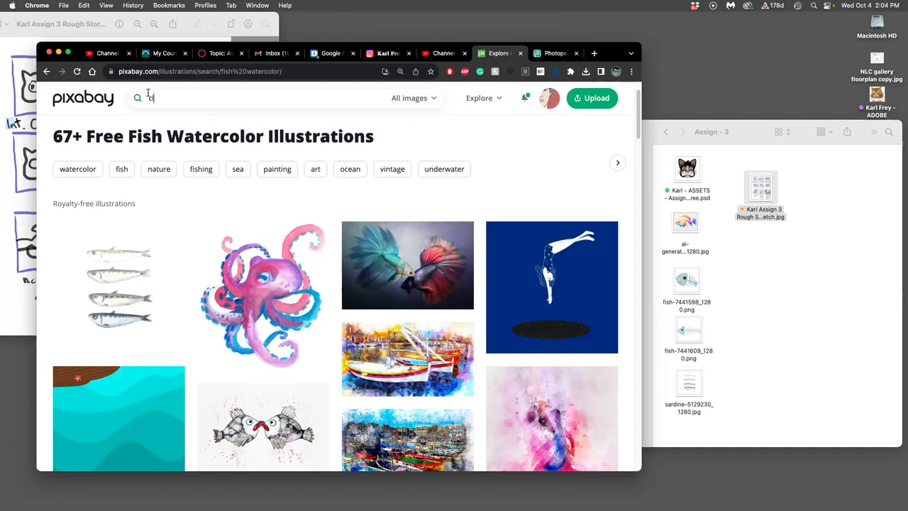
type("loudy v")
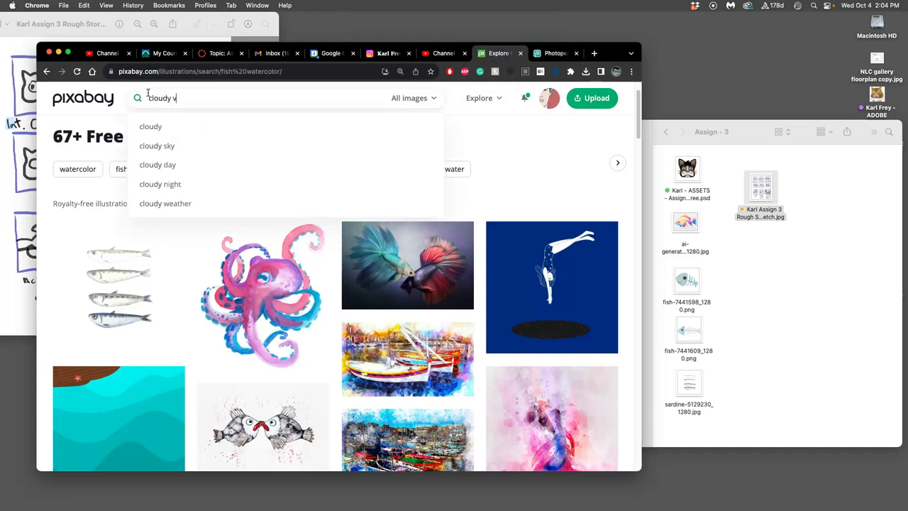
type("intage water")
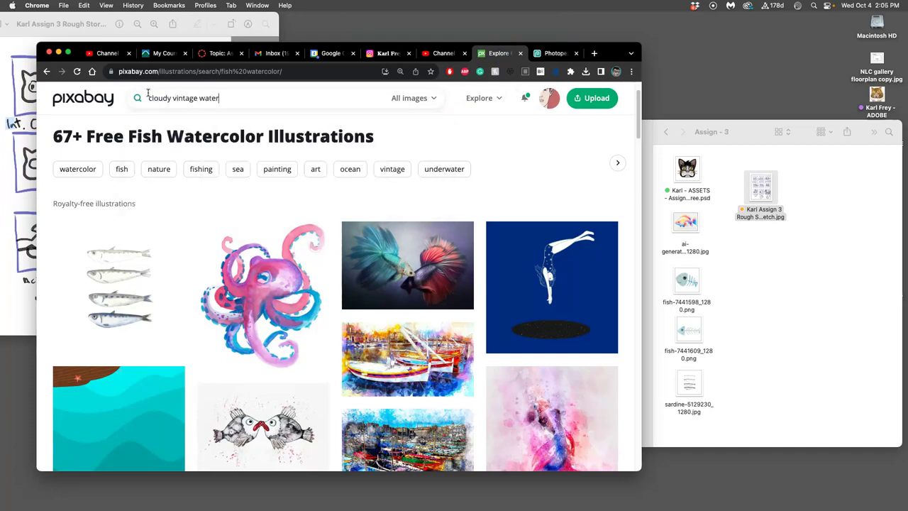
type("color")
key("Return")
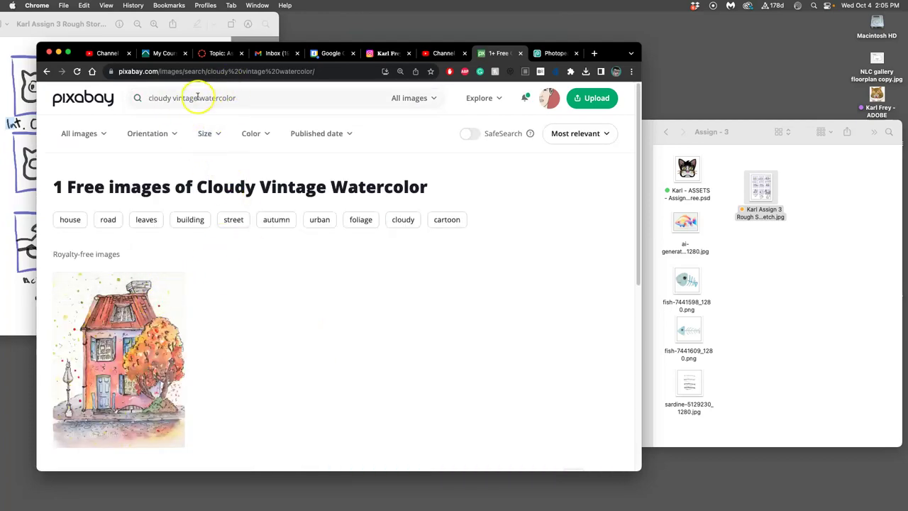
left_click(173, 100)
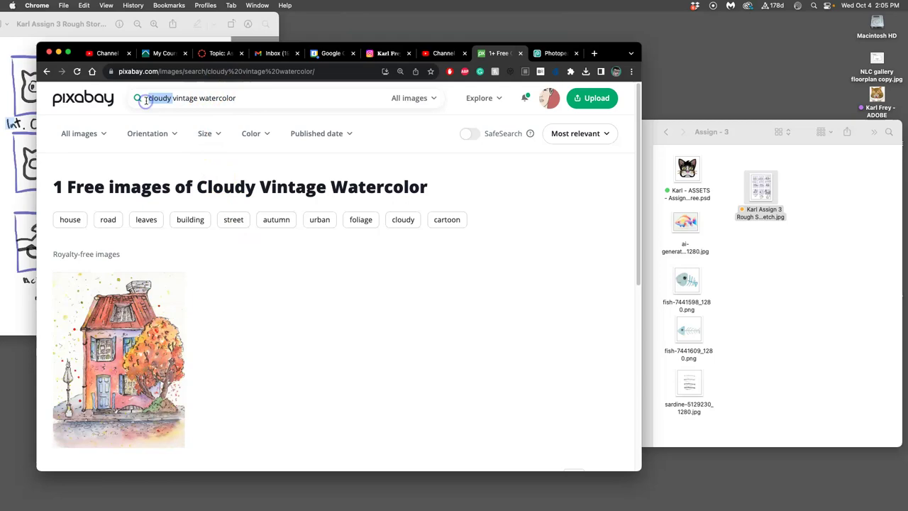
key("BackSpace")
key("Return")
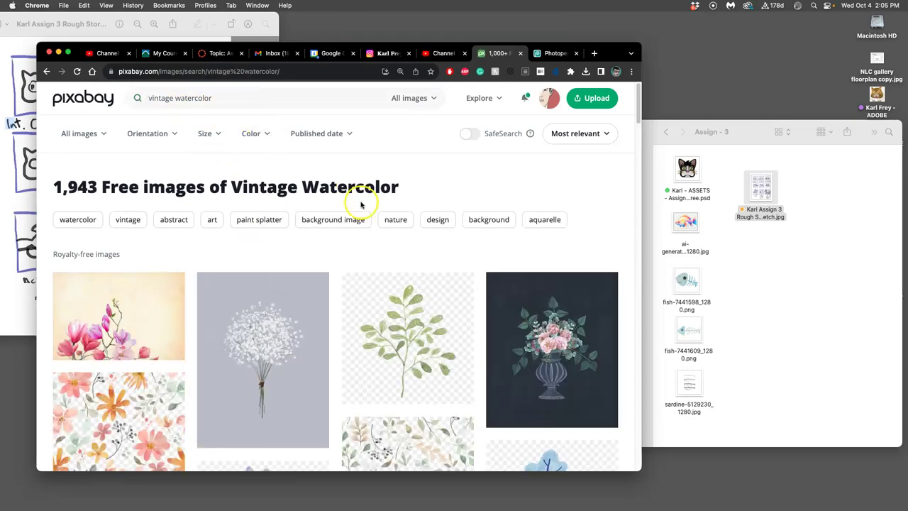
- Browse the results and open the vintage scrapbook watercolor in a new tab
scroll(340, 234, "down", 10)
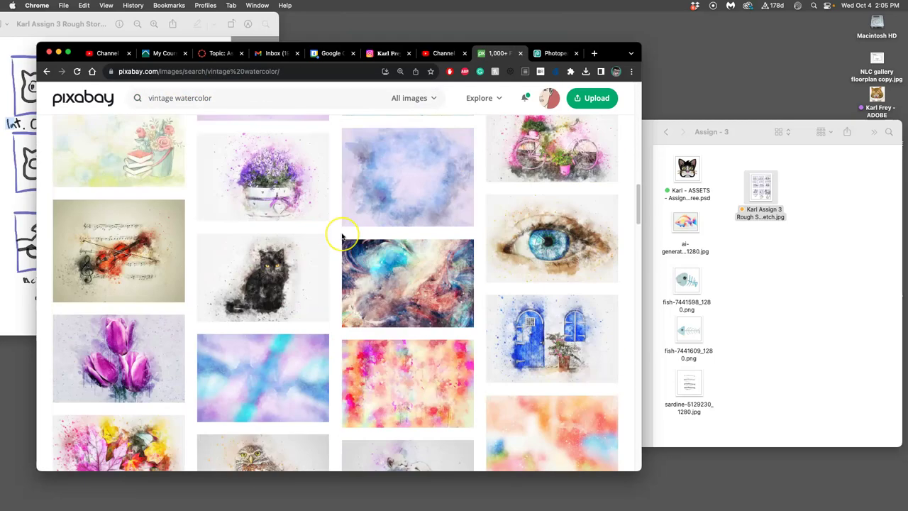
scroll(341, 236, "down", 5)
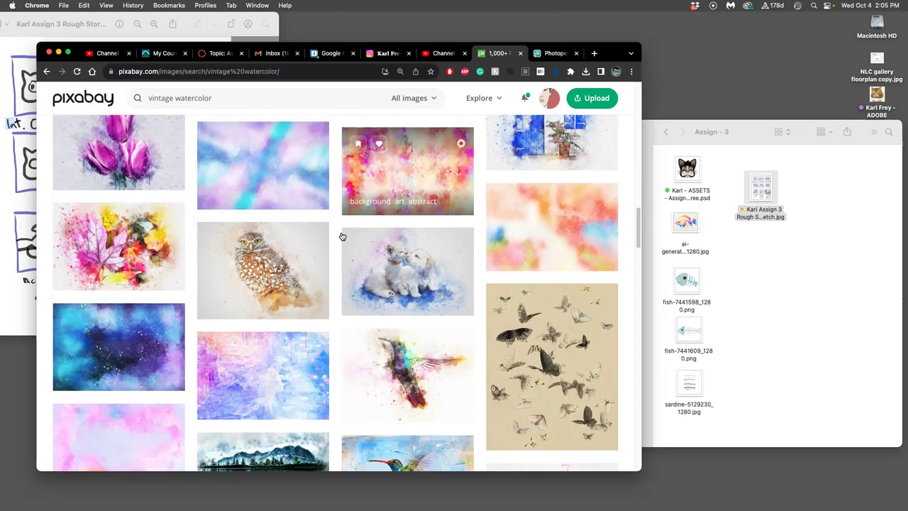
scroll(342, 236, "down", 5)
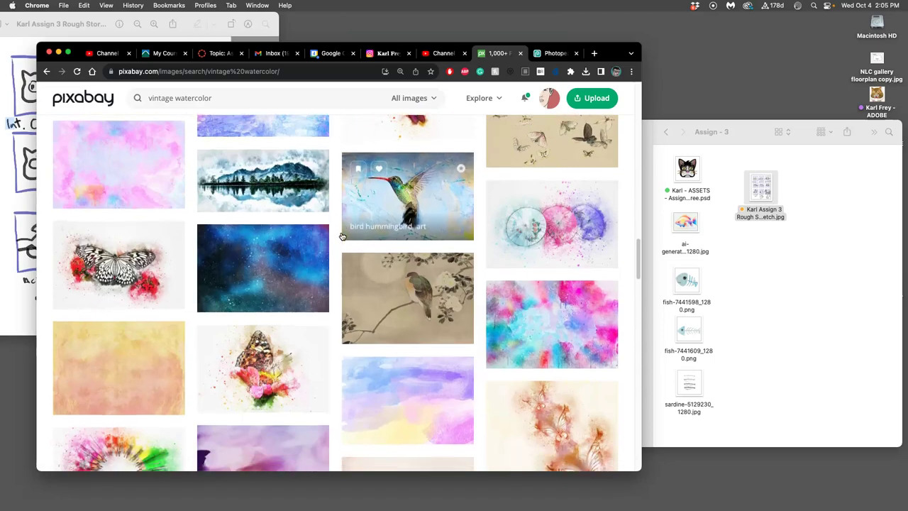
scroll(341, 236, "down", 6)
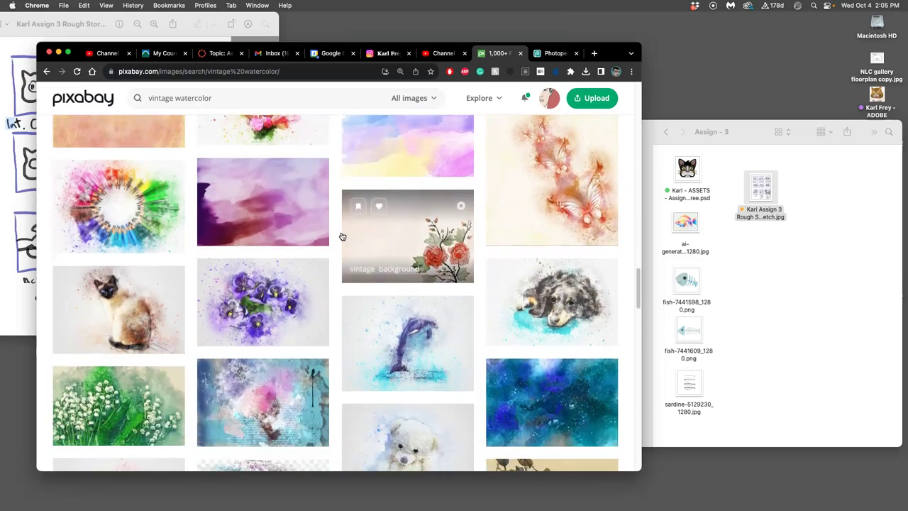
scroll(341, 237, "down", 8)
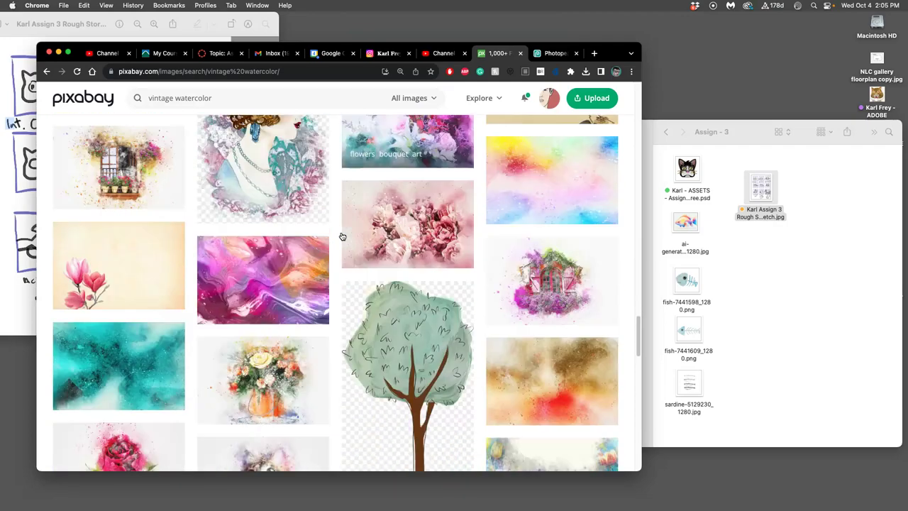
scroll(341, 236, "down", 8)
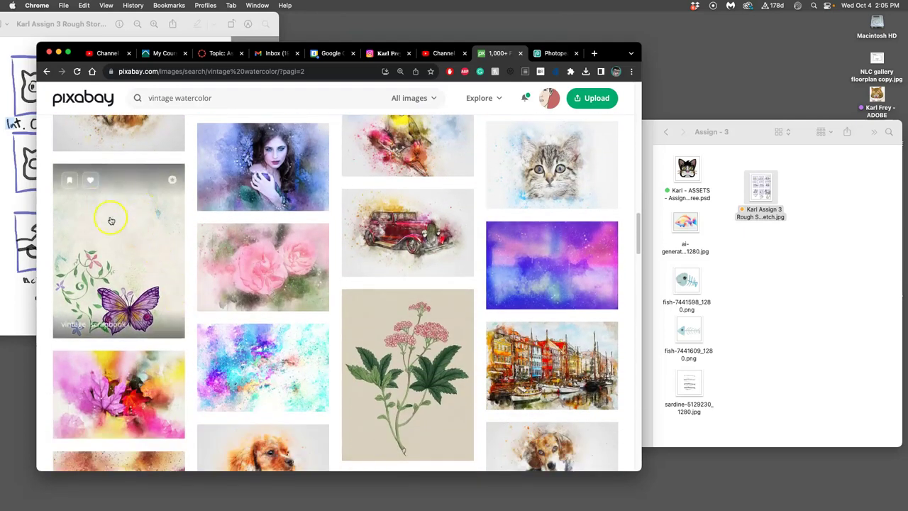
left_click(134, 222)
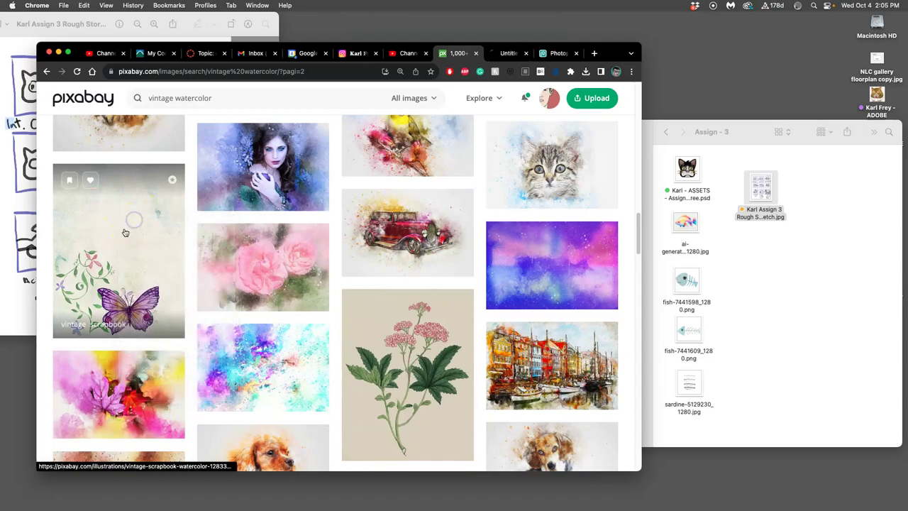
scroll(289, 283, "down", 15)
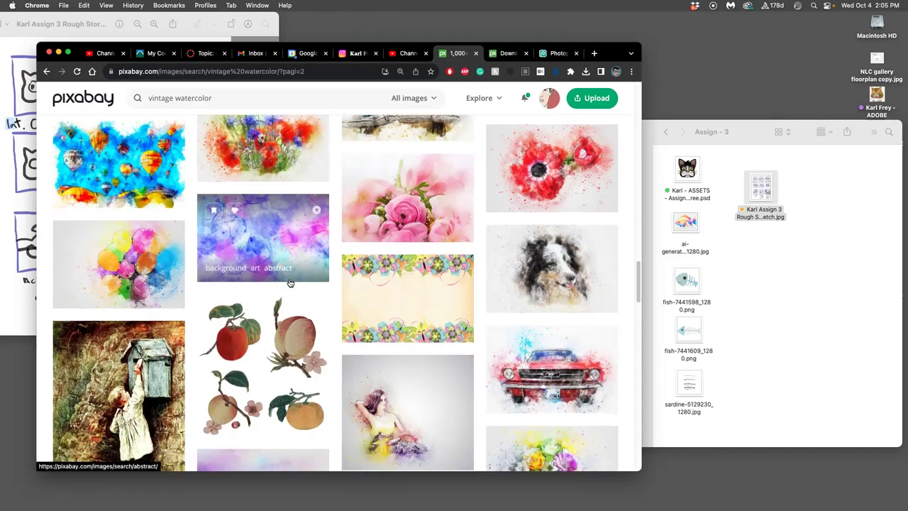
scroll(289, 283, "down", 15)
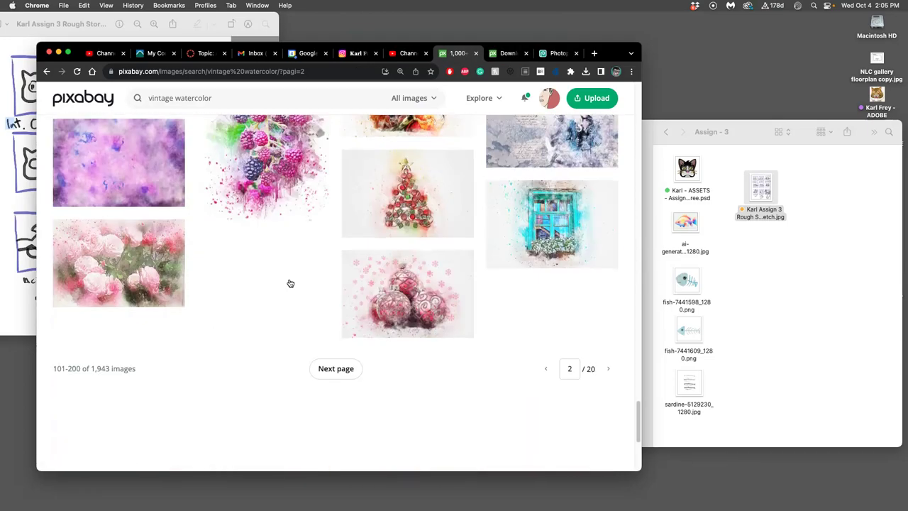
- Move to the next results page and browse its images
left_click(327, 369)
scroll(418, 209, "down", 3)
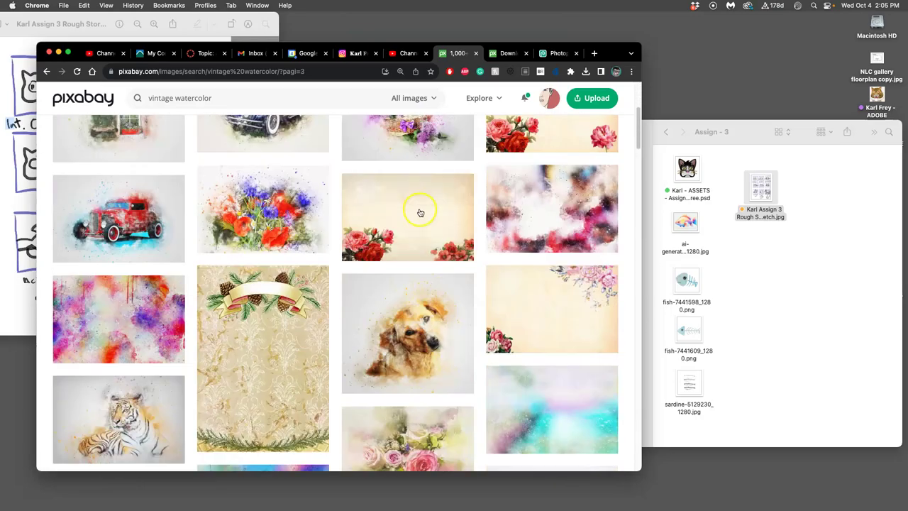
scroll(419, 212, "down", 12)
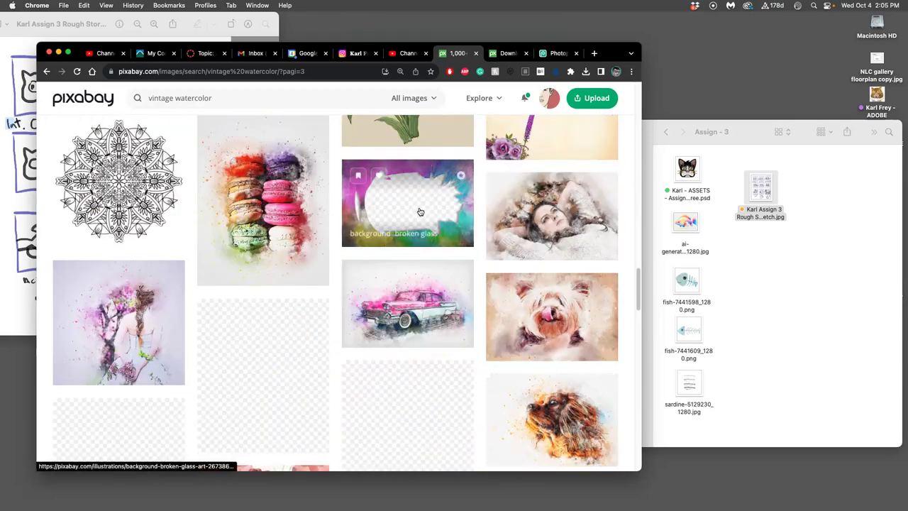
scroll(419, 211, "down", 15)
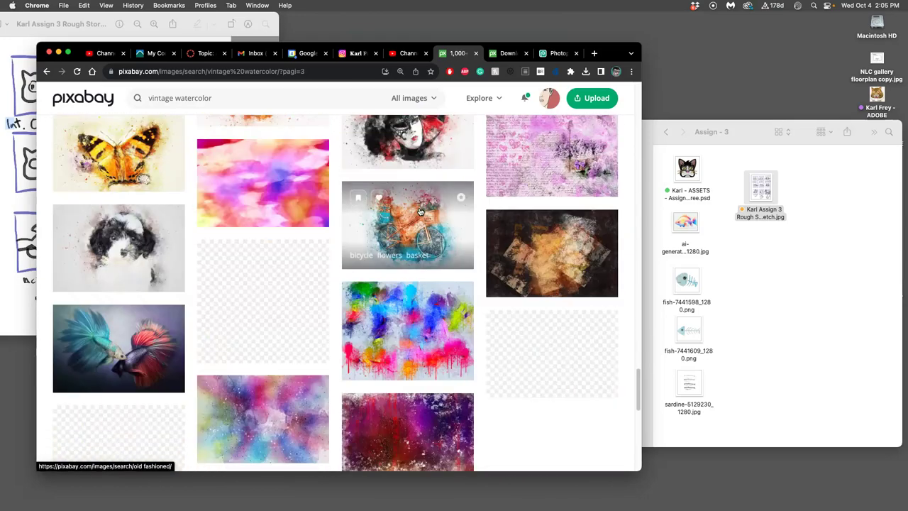
scroll(490, 263, "up", 1)
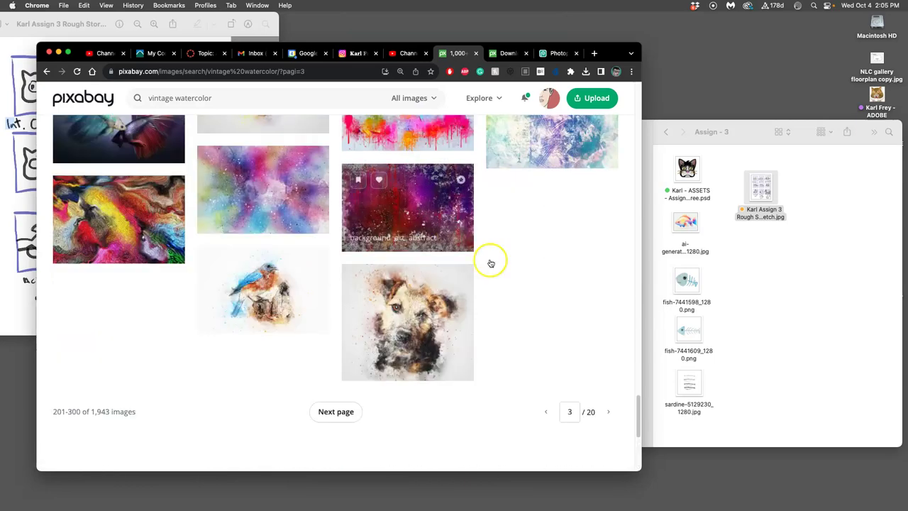
- On page 4, open the abstract watercolor background in a new tab, then continue to page 5
left_click(612, 412)
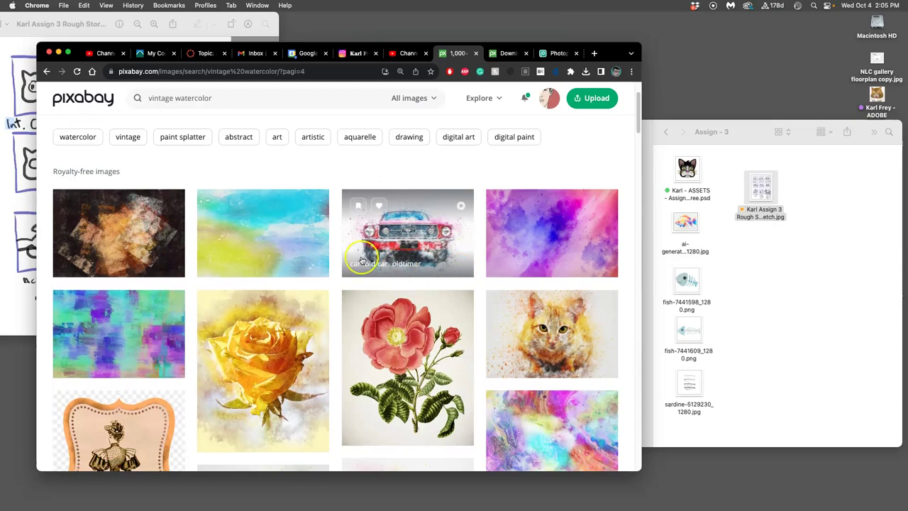
scroll(283, 237, "down", 1)
right_click(290, 235)
left_click(299, 239)
scroll(383, 288, "down", 10)
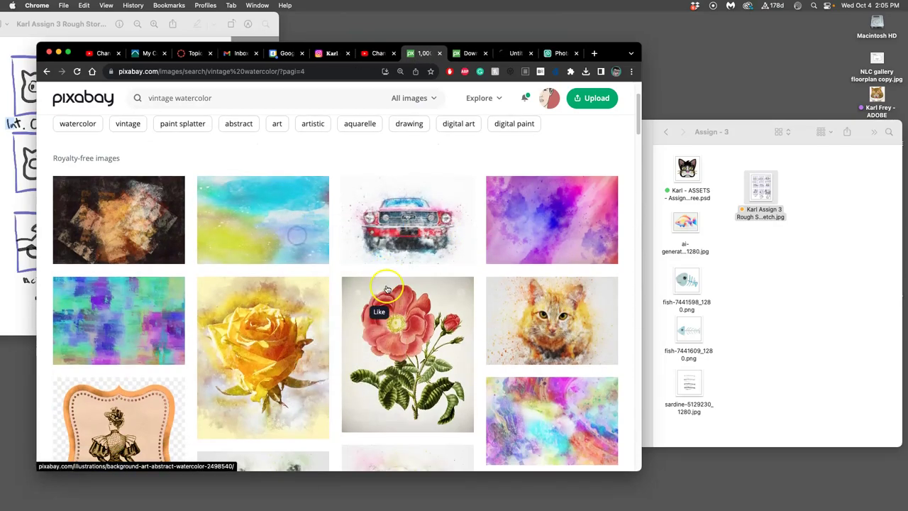
scroll(388, 290, "down", 15)
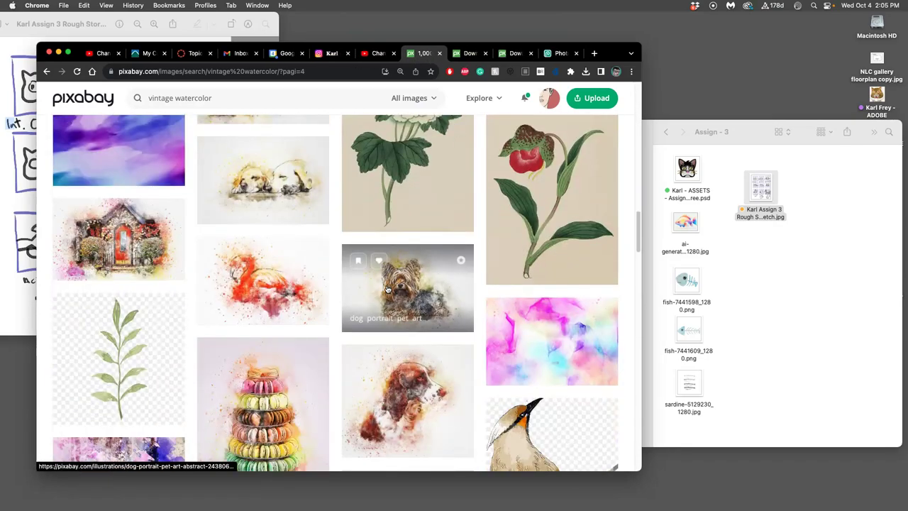
scroll(387, 290, "down", 15)
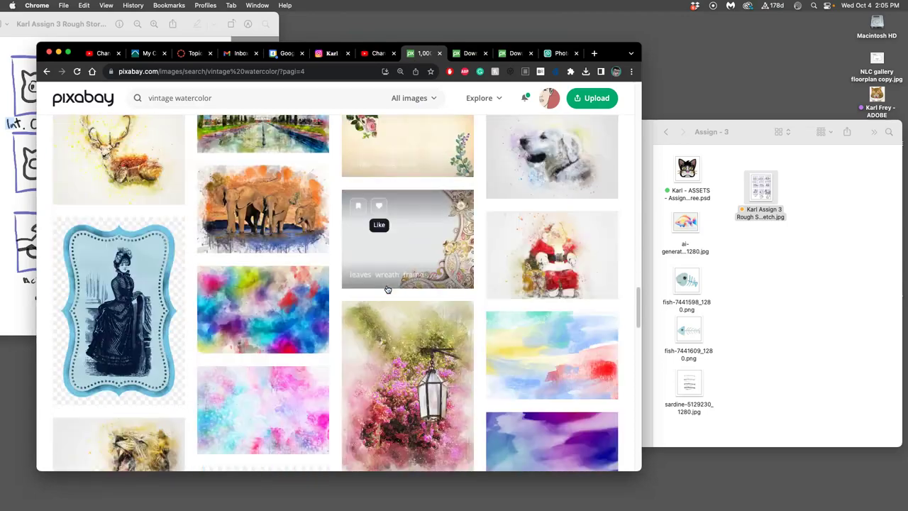
scroll(388, 290, "down", 8)
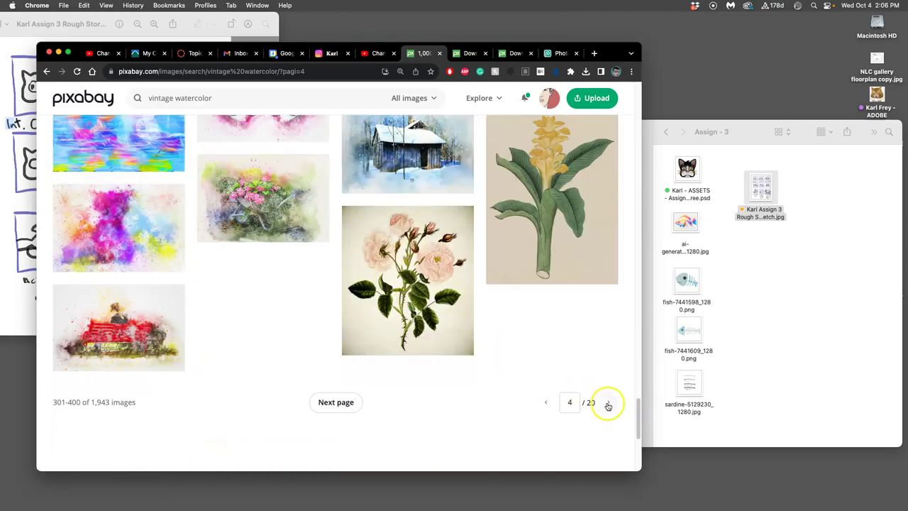
left_click(608, 402)
scroll(406, 264, "down", 15)
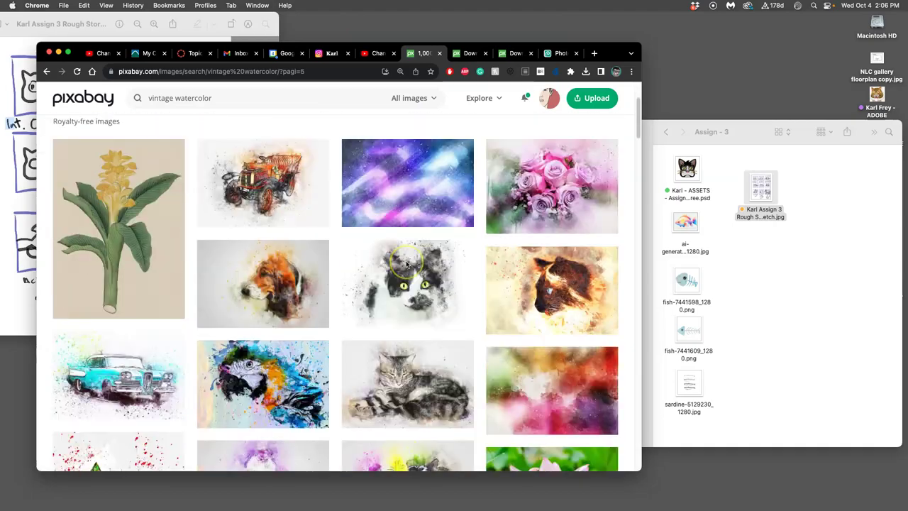
scroll(406, 264, "down", 10)
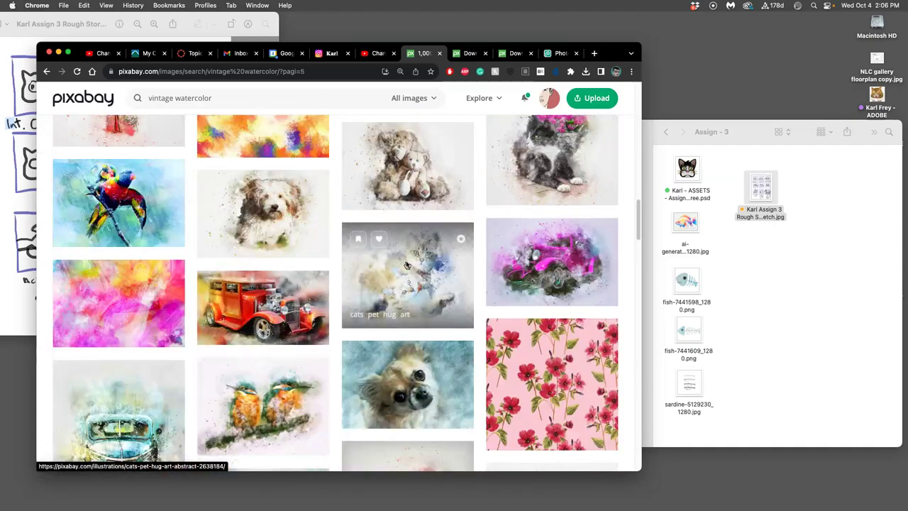
- Download the vintage scrapbook watercolor at 1450×1920
left_click(470, 52)
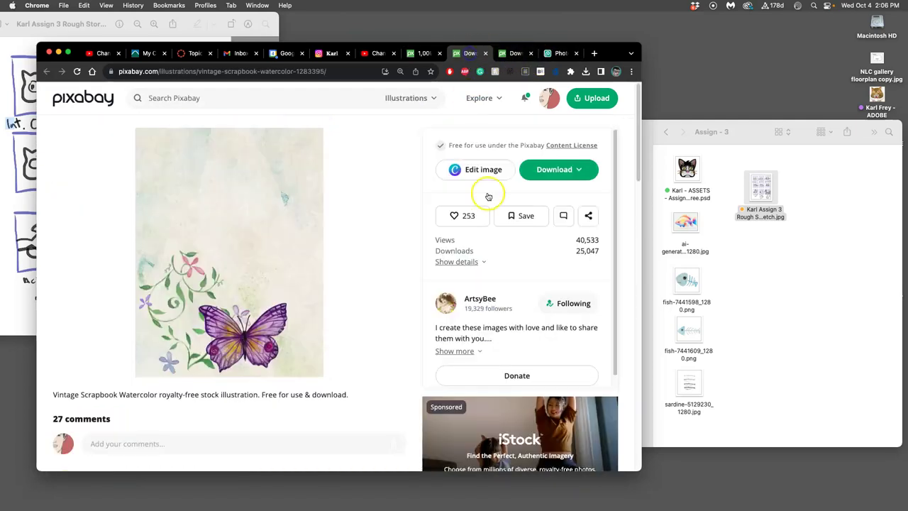
left_click(554, 170)
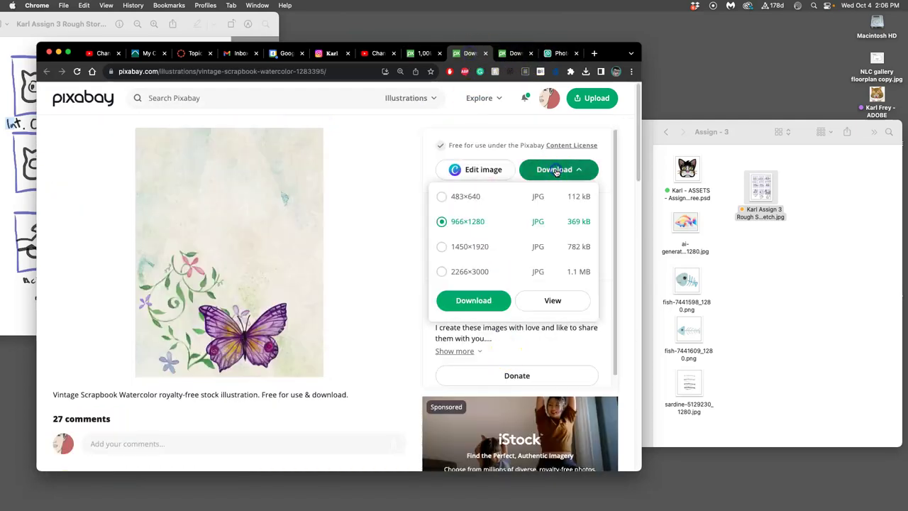
left_click(441, 246)
left_click(525, 300)
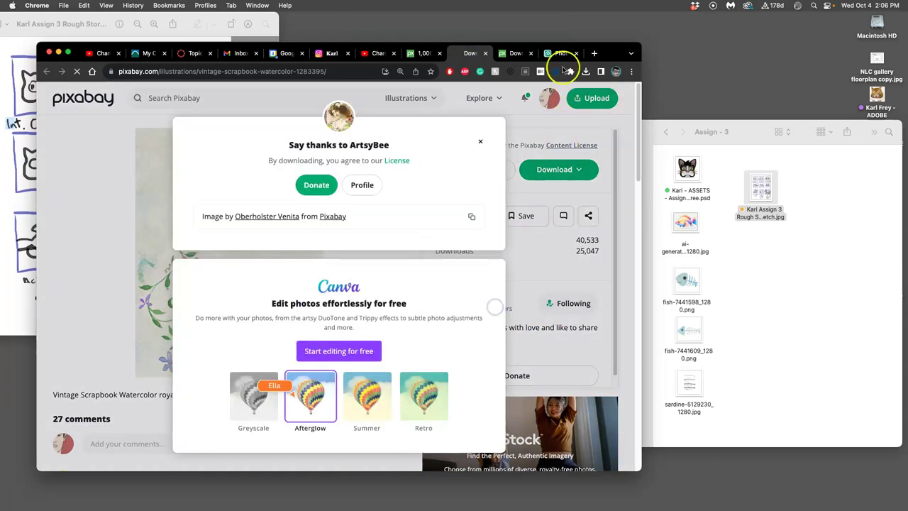
left_click(586, 71)
- Download the abstract watercolor background at 1920×1280
left_click(517, 55)
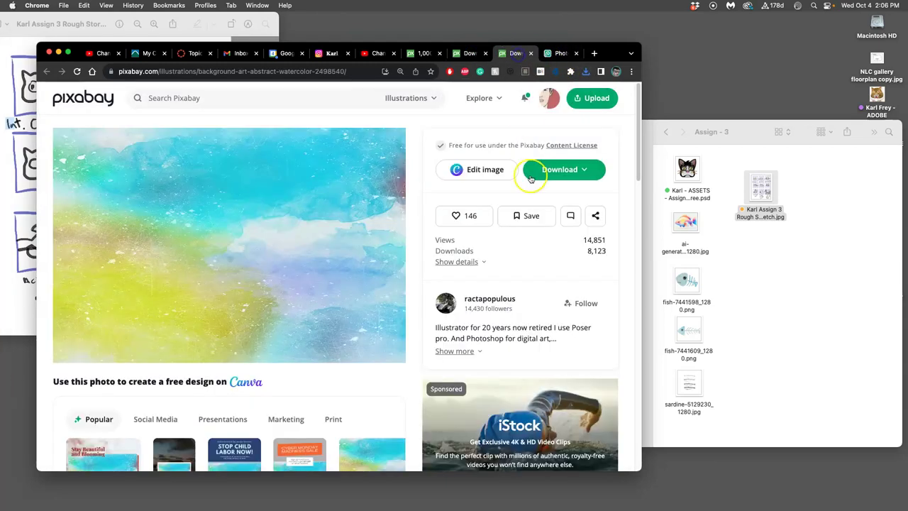
left_click(545, 172)
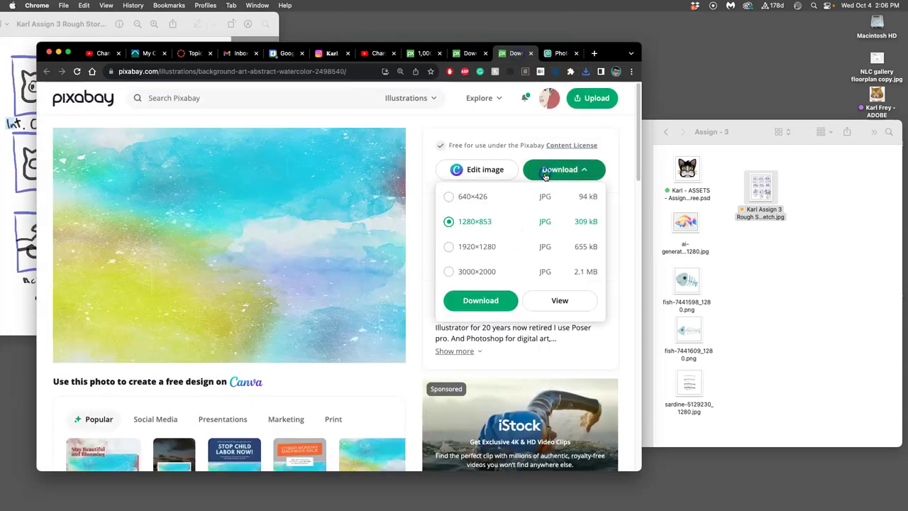
left_click(448, 246)
left_click(469, 300)
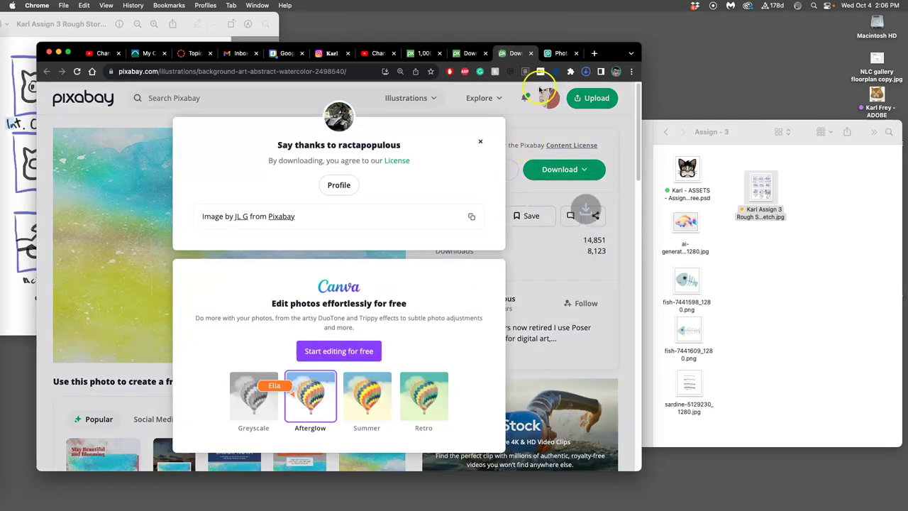
- Close both image download tabs and bring the Assign - 3 folder forward
left_click(471, 54)
left_click(485, 54)
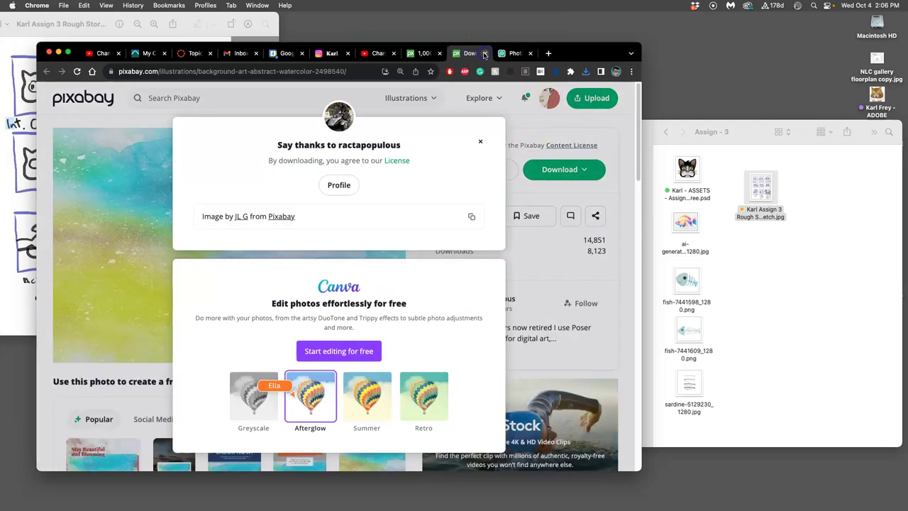
left_click(484, 54)
left_click(799, 290)
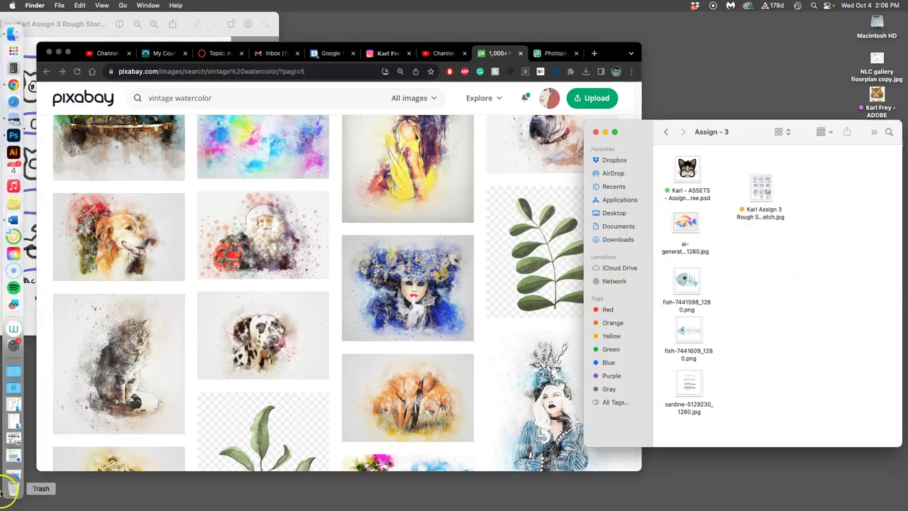
- Move background-2498540_1920.jpg and vintage-1283395_1920.jpg from Downloads into Assign - 3
left_click(13, 386)
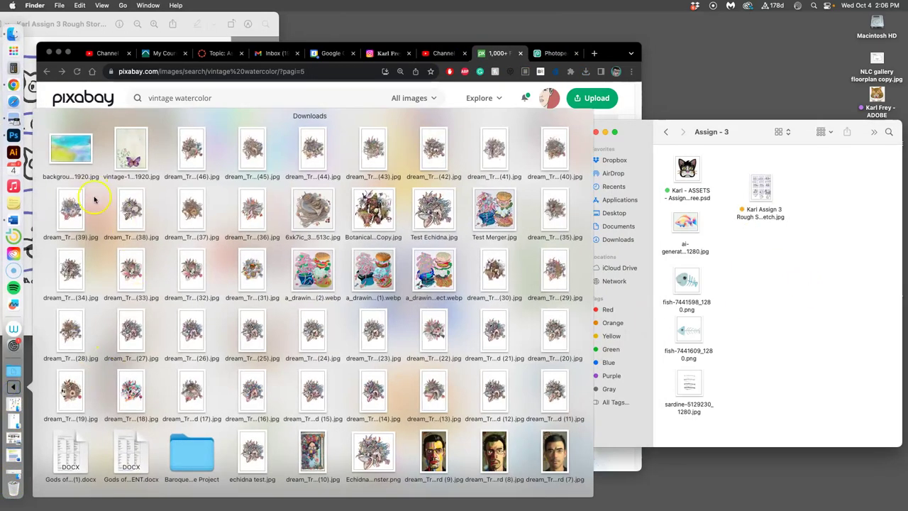
left_click_drag(80, 158, 756, 295)
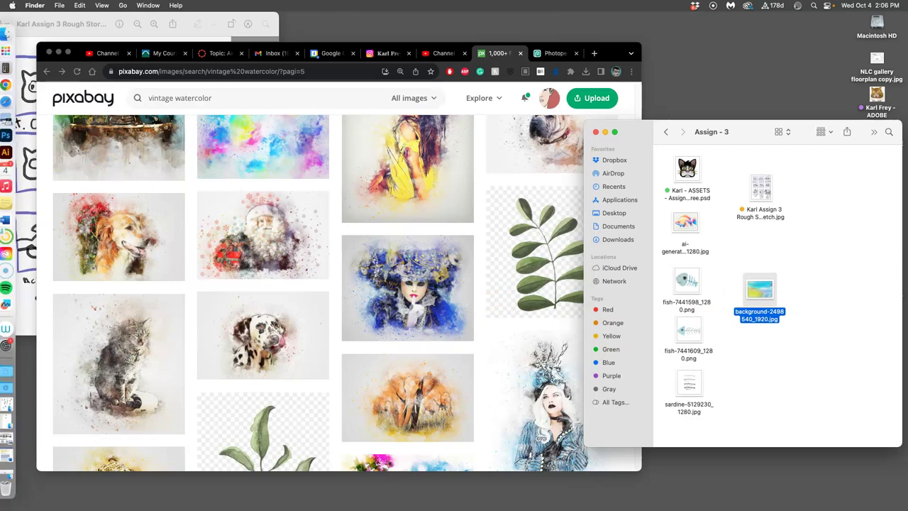
left_click(12, 386)
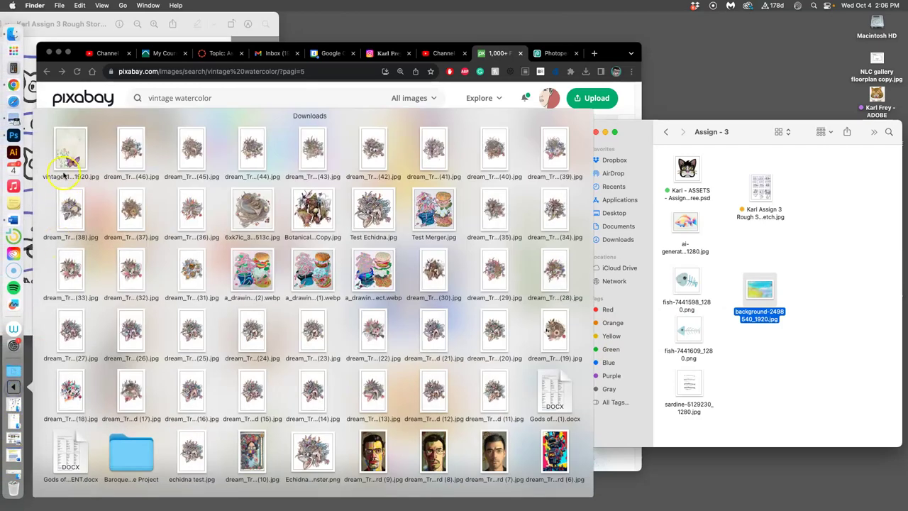
left_click_drag(80, 160, 804, 297)
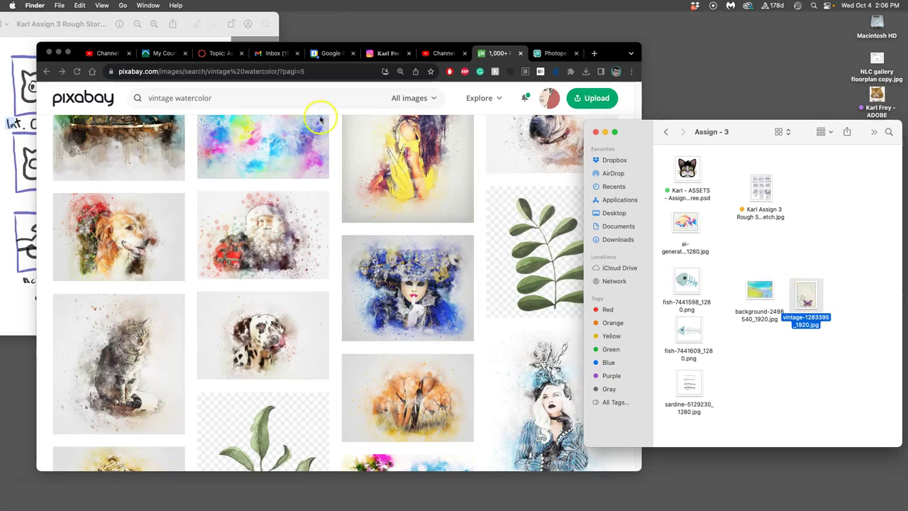
- Close the Pixabay results and open the cat emoji ASSETS PSD in Photopea
left_click(550, 55)
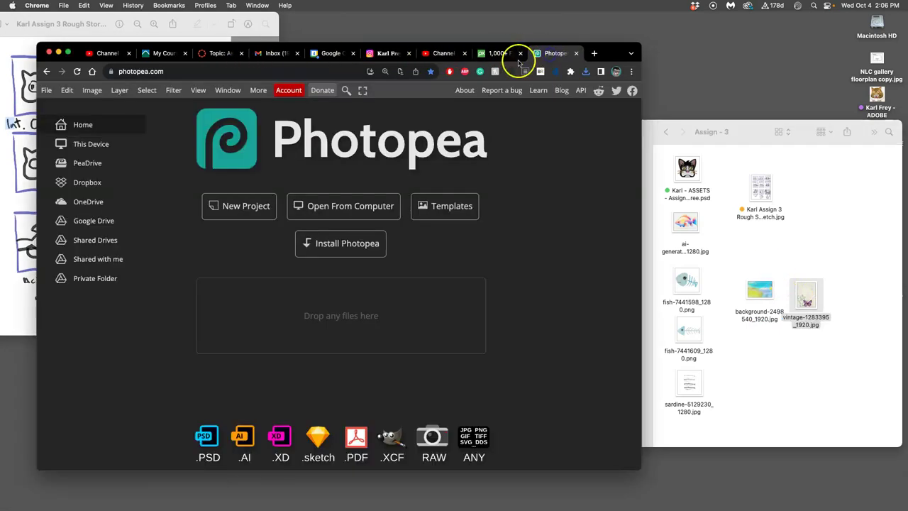
left_click(520, 53)
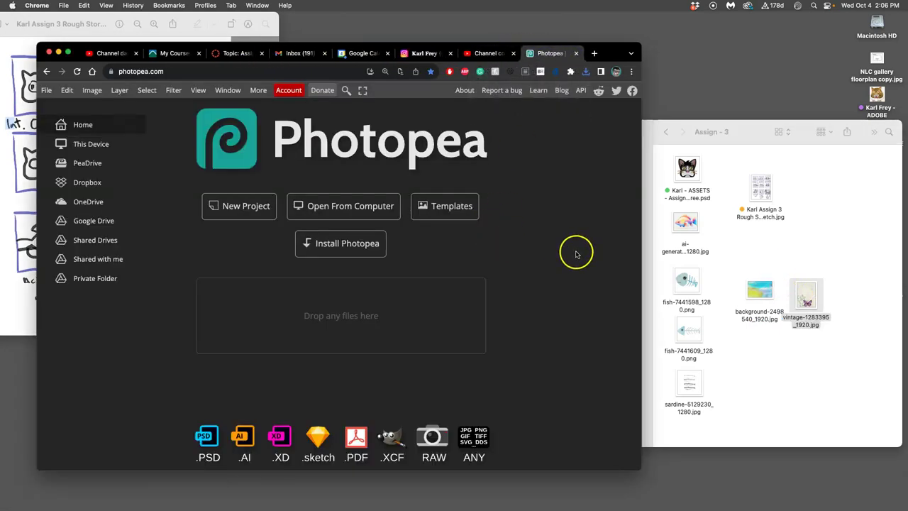
left_click(717, 230)
left_click_drag(688, 170, 357, 321)
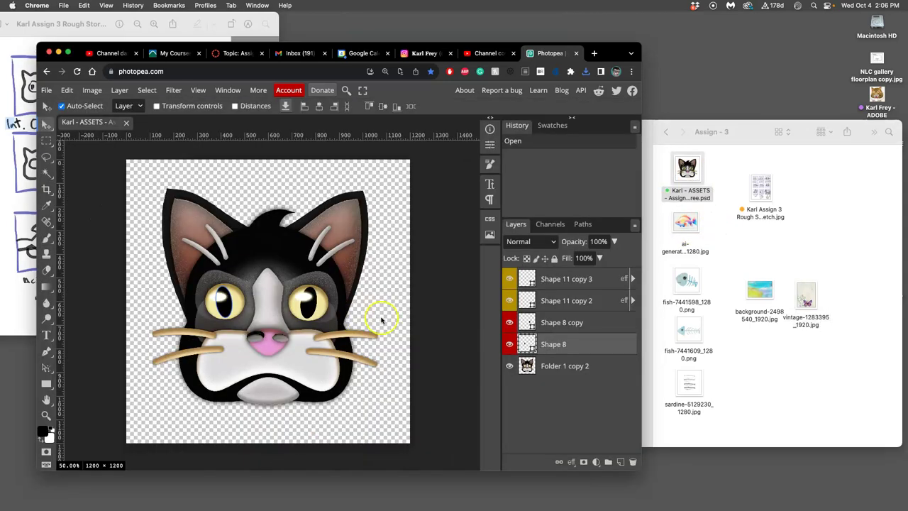
- Place the watercolor above Folder 1 copy 2, scale it to fill the canvas, and rasterize it
left_click(580, 364)
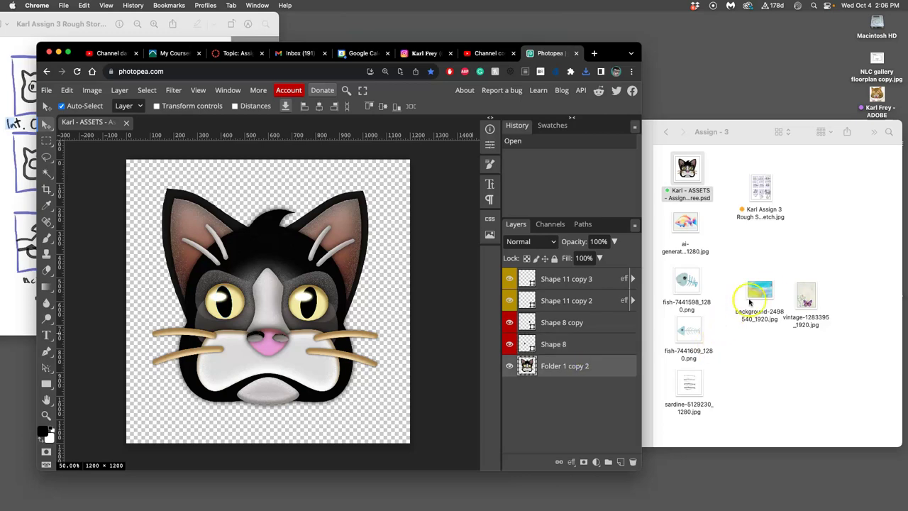
left_click_drag(759, 289, 208, 303)
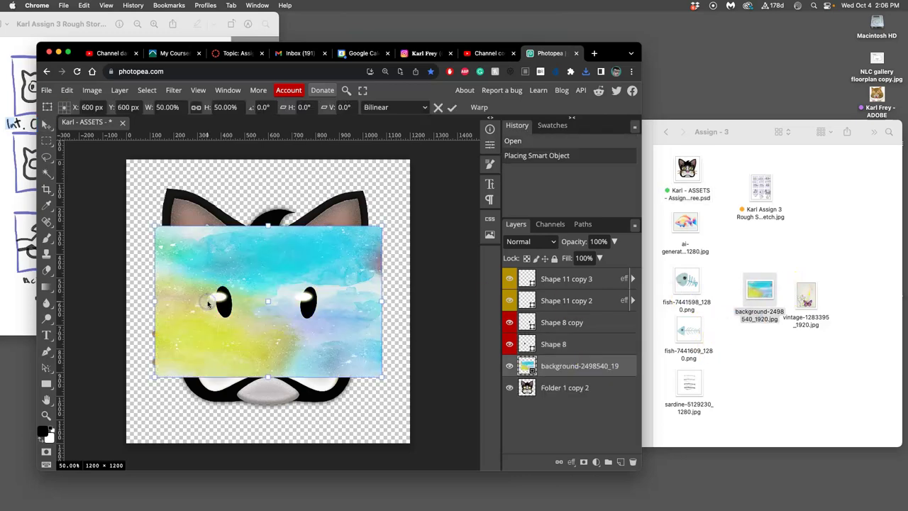
left_click_drag(378, 378, 456, 465)
key("Return")
left_click(366, 422)
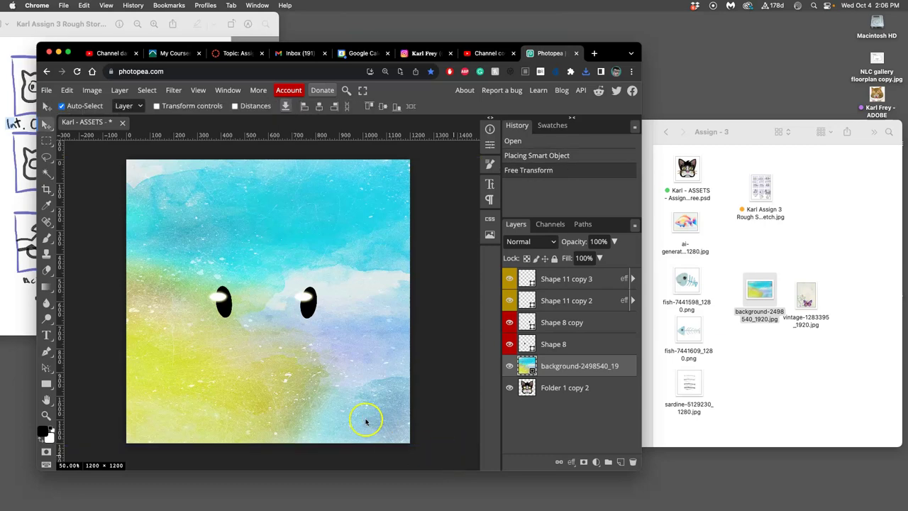
right_click(571, 376)
left_click(522, 307)
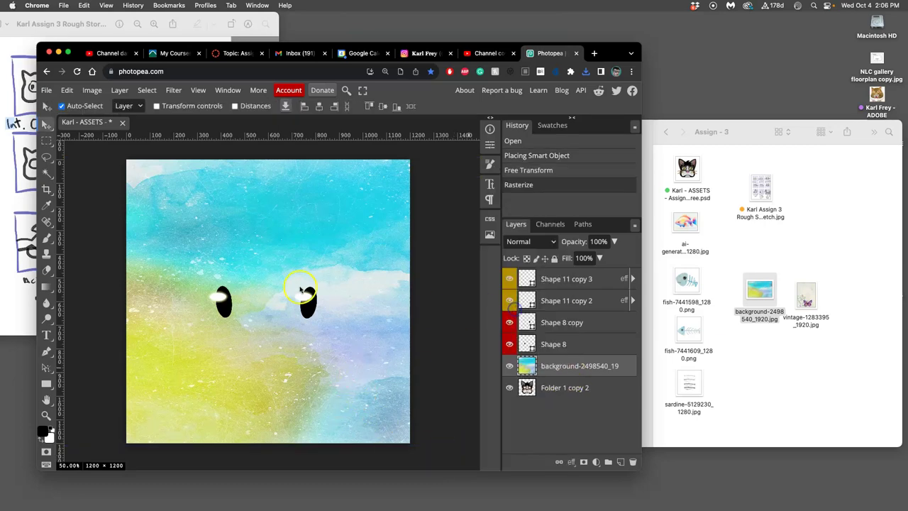
- Try drawing a crop area with the Crop tool, then return to the Move tool
left_click(47, 190)
left_click(47, 191)
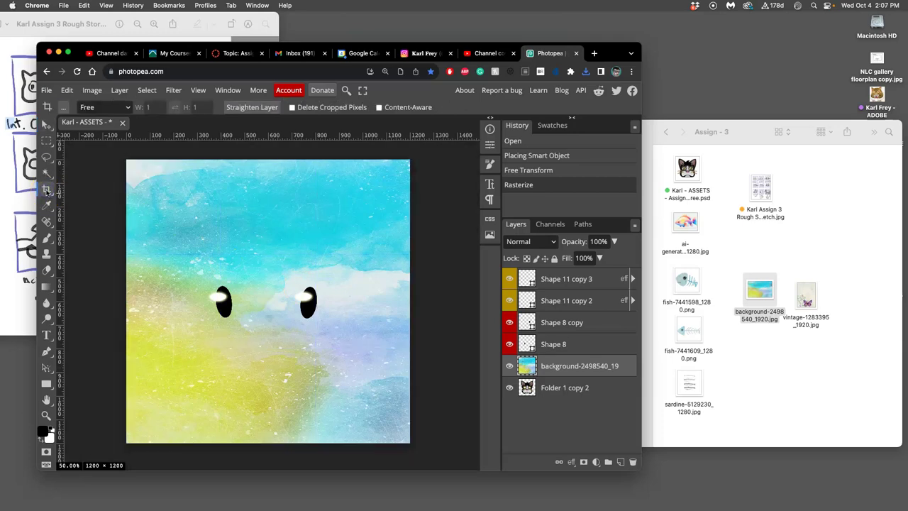
left_click(46, 190)
left_click(46, 190)
left_click_drag(79, 195, 60, 211)
left_click(47, 125)
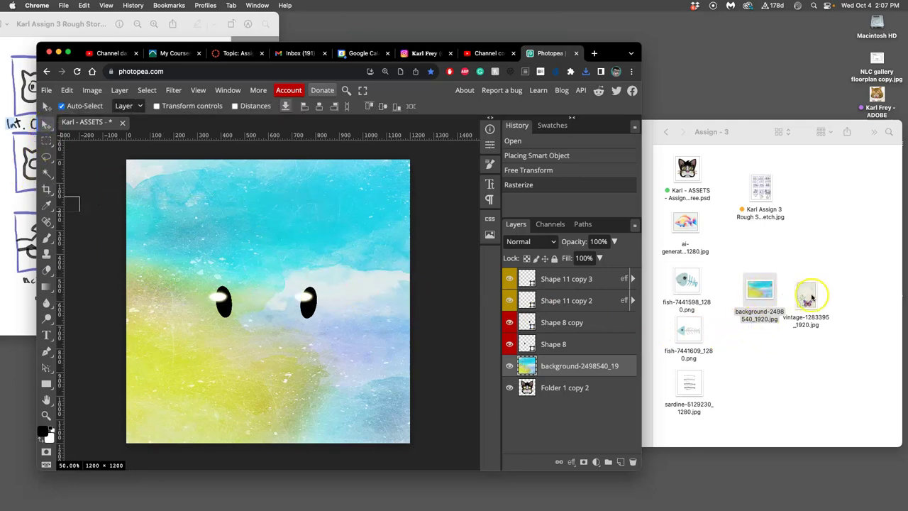
- Place the vintage scrapbook JPG above the watercolor and enlarge it to cover the canvas
left_click_drag(811, 297, 362, 300)
left_click_drag(277, 252, 242, 248)
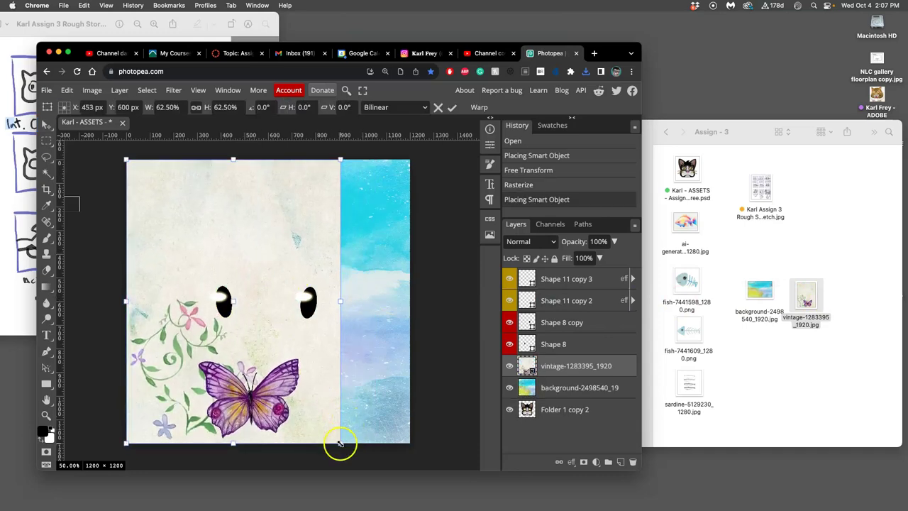
key("super+minus")
key("super+minus")
left_click_drag(303, 372, 414, 507)
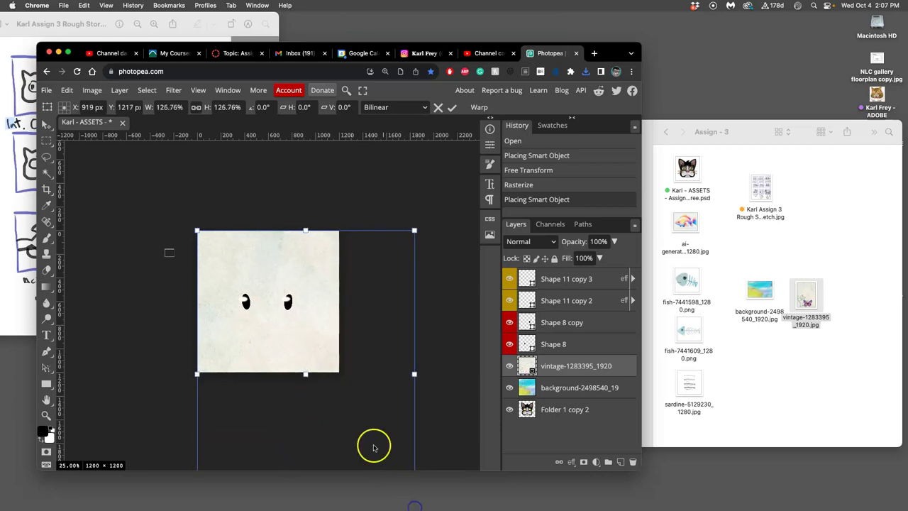
double_click(357, 412)
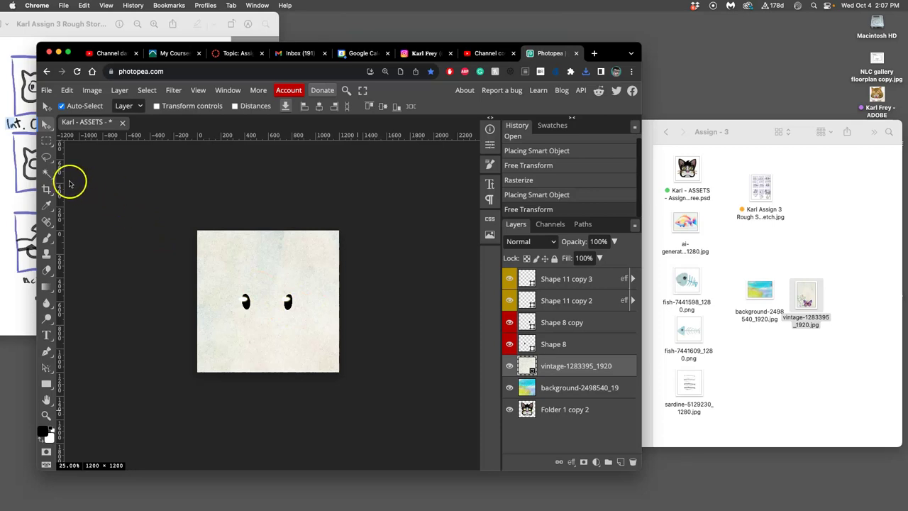
right_click(567, 374)
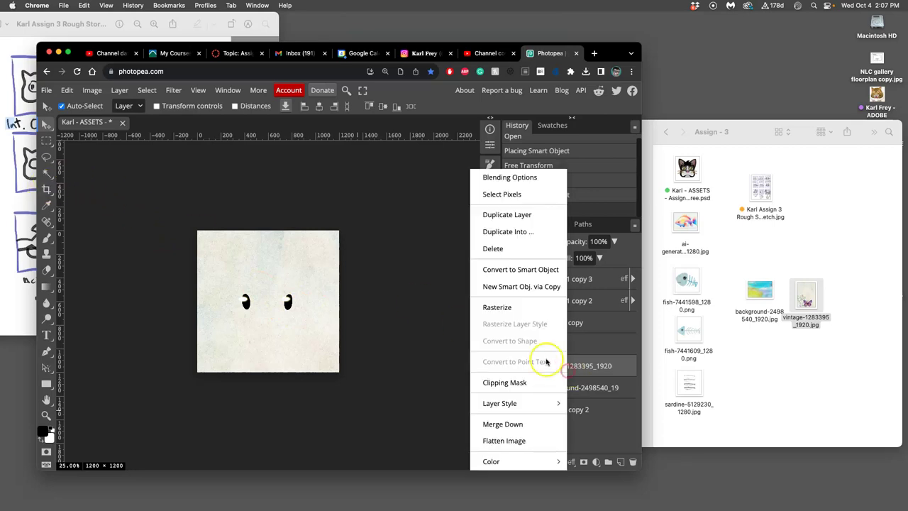